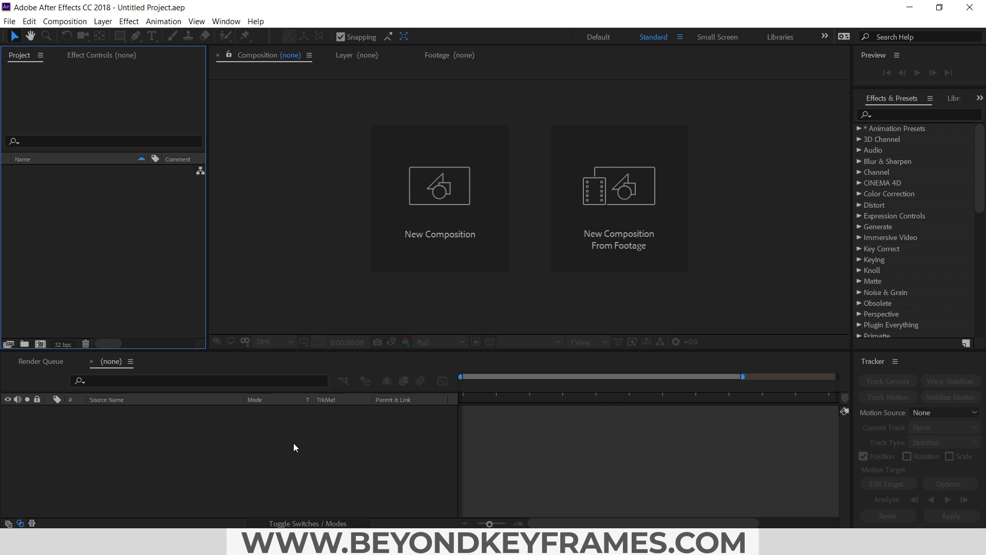
Step: Create a new composition named bg with the default 1920 x 1080, 30 fps settings
click(65, 21)
click(69, 33)
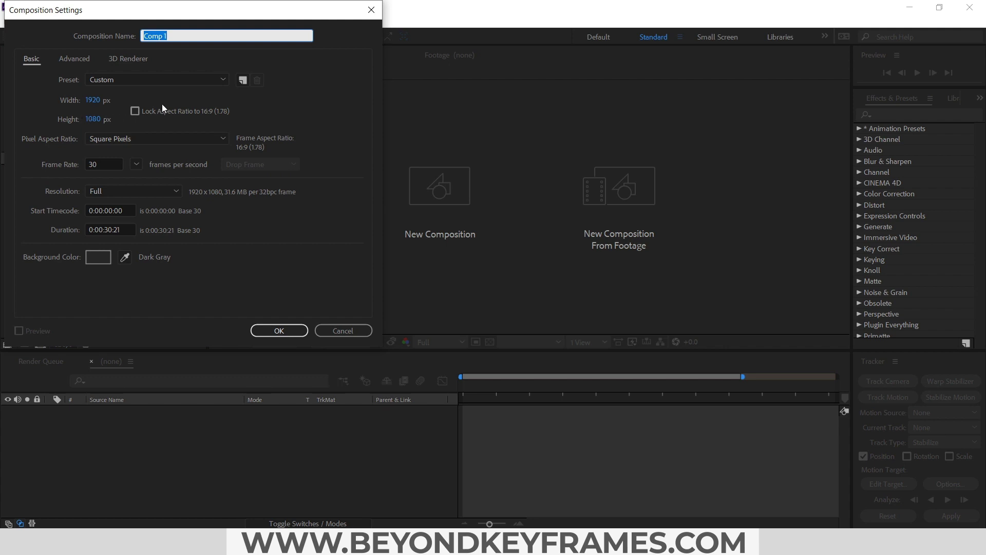
text(bg)
key(Return)
click(65, 252)
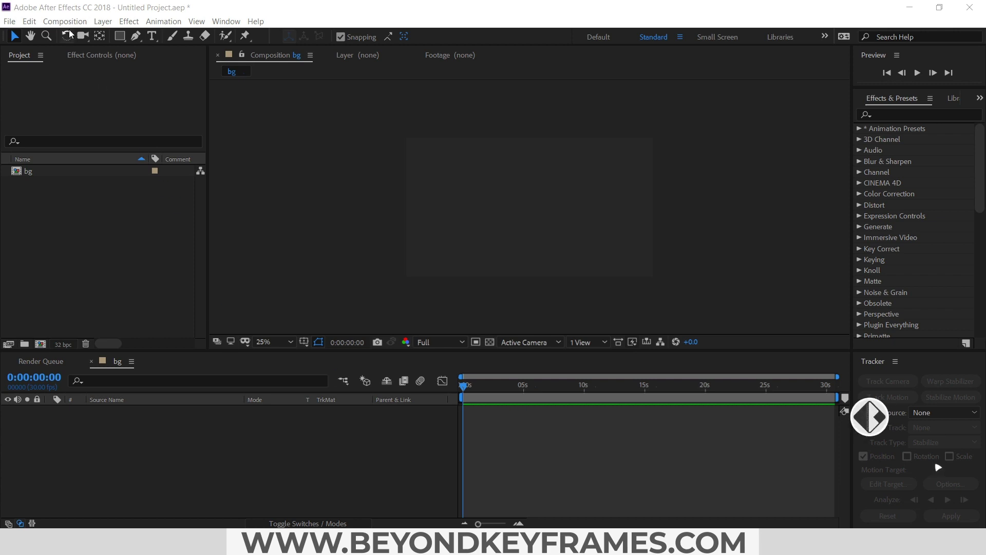
Step: Add a full-frame white solid layer to the bg composition and leave it deselected
click(102, 21)
mouse_move(119, 35)
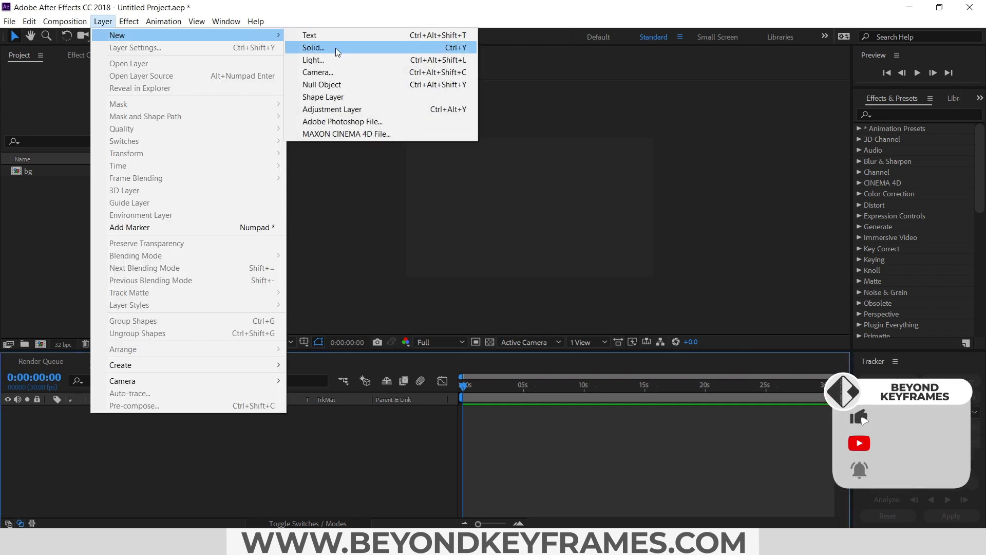
click(308, 46)
click(175, 261)
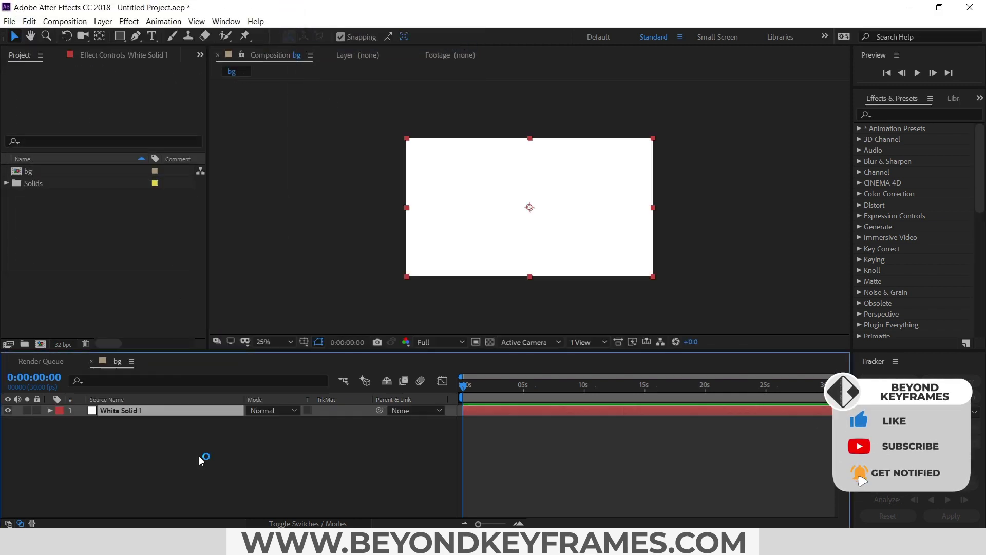
click(194, 473)
Step: Activate the Pen tool and display the Title/Action Safe guides over the composition
click(137, 36)
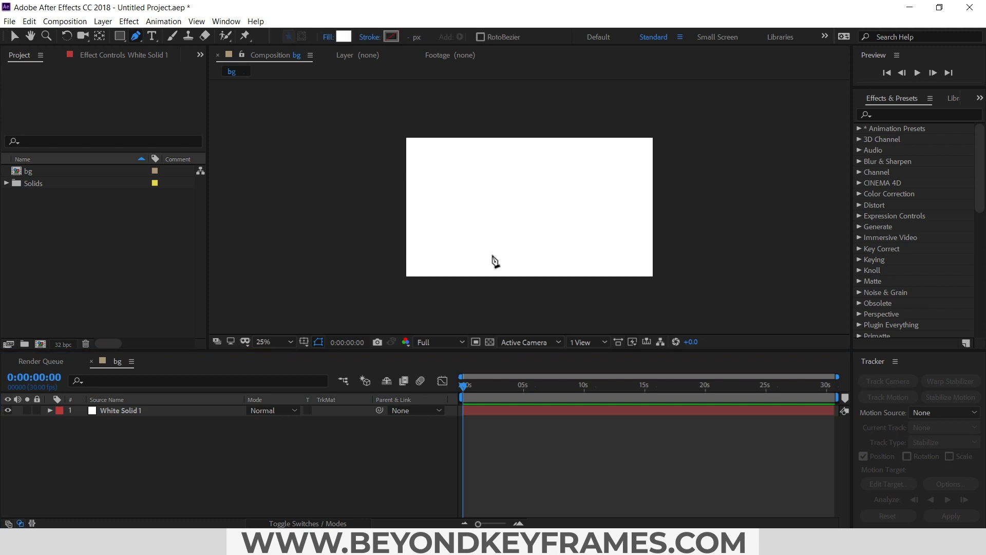
click(307, 341)
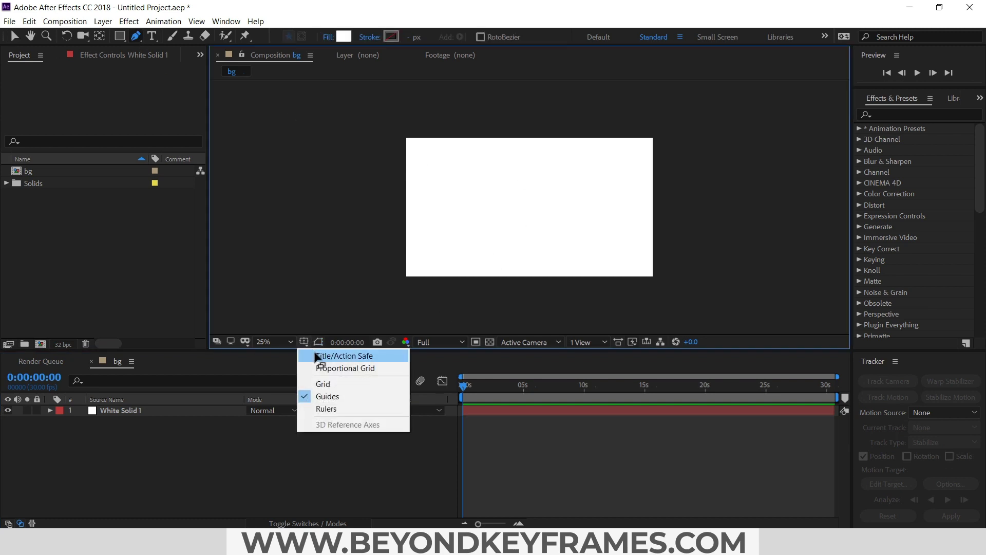
click(316, 352)
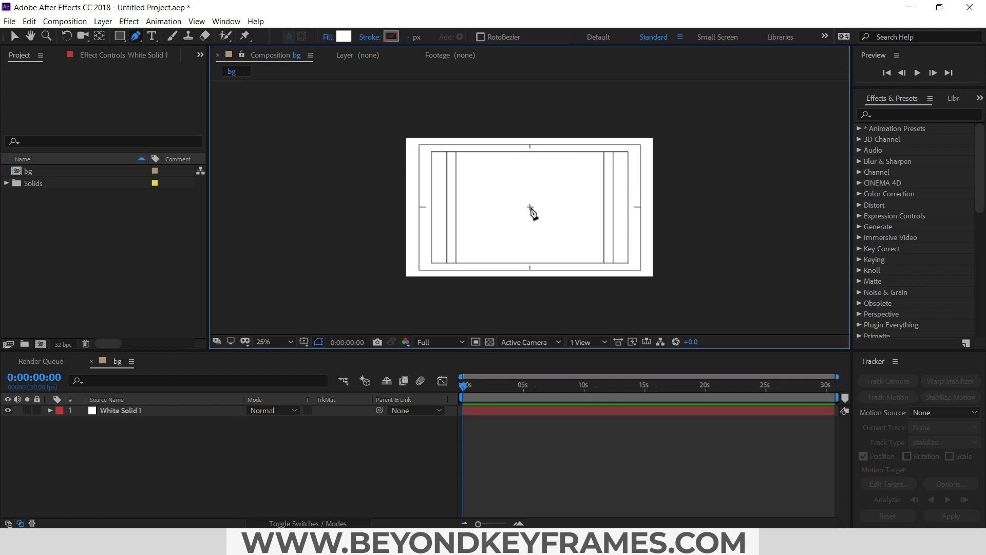
Step: Draw a closed narrow triangle from the composition's centre to two points well beyond the left edge of the frame
click(531, 207)
click(383, 226)
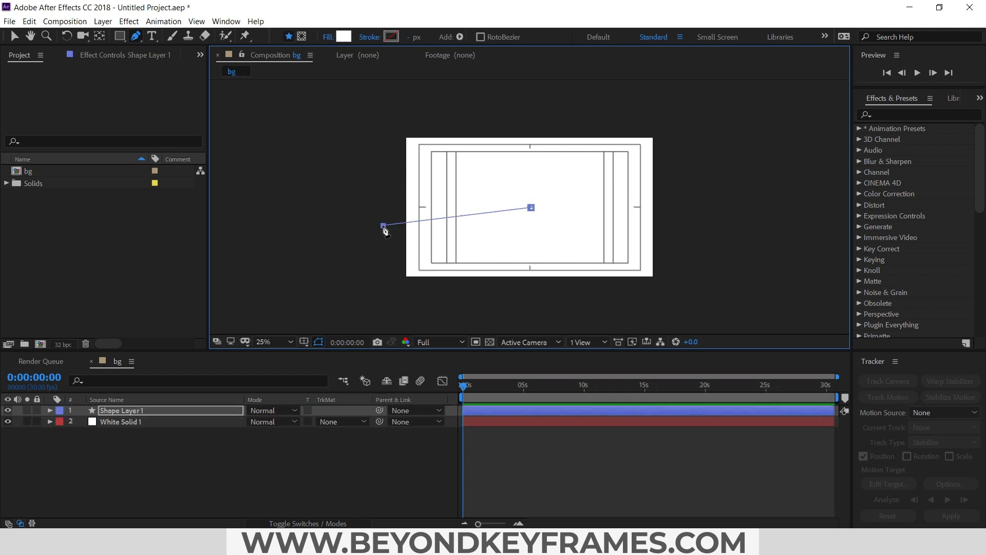
click(381, 194)
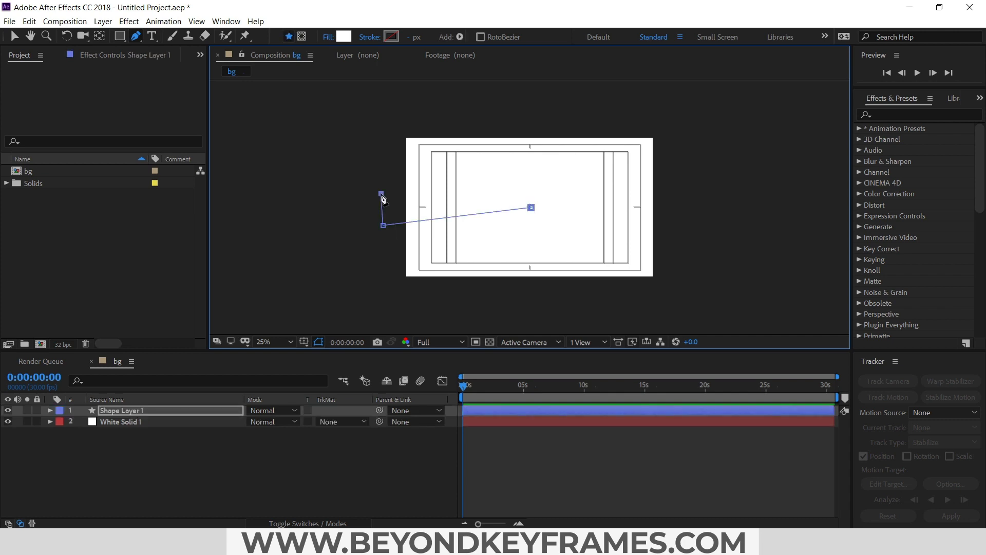
click(531, 208)
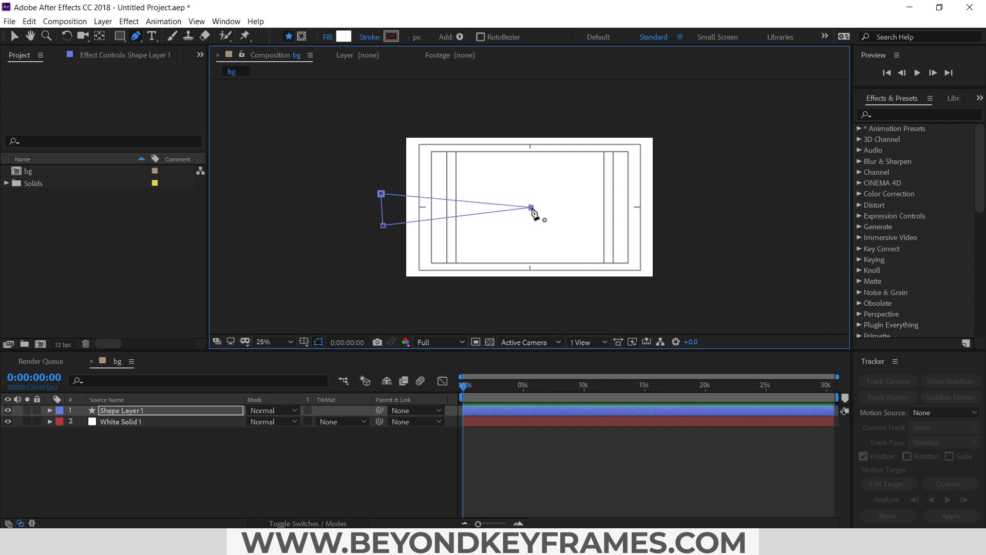
drag(384, 226, 363, 229)
drag(381, 195, 359, 196)
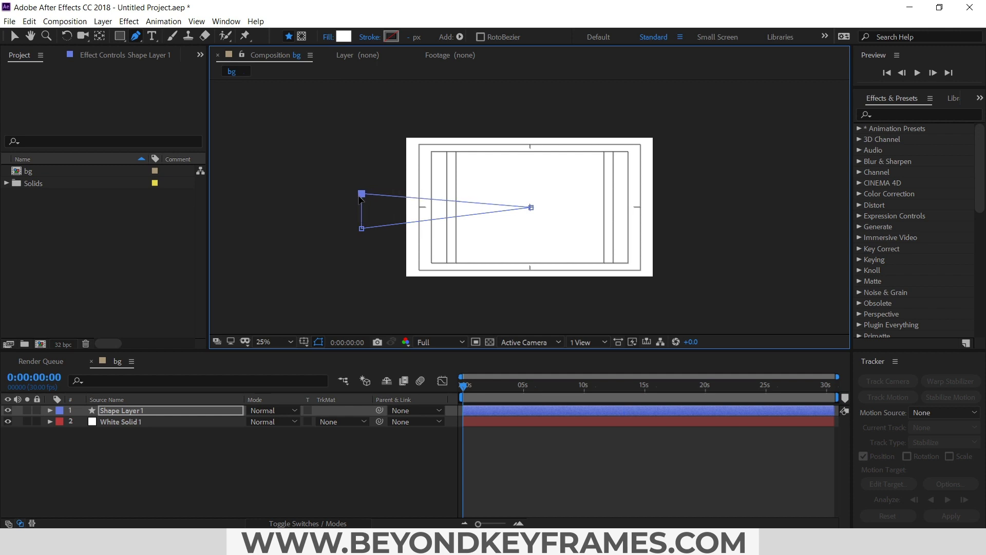
Step: Change the fill of the triangle shape layer to light gray
click(149, 410)
key(v)
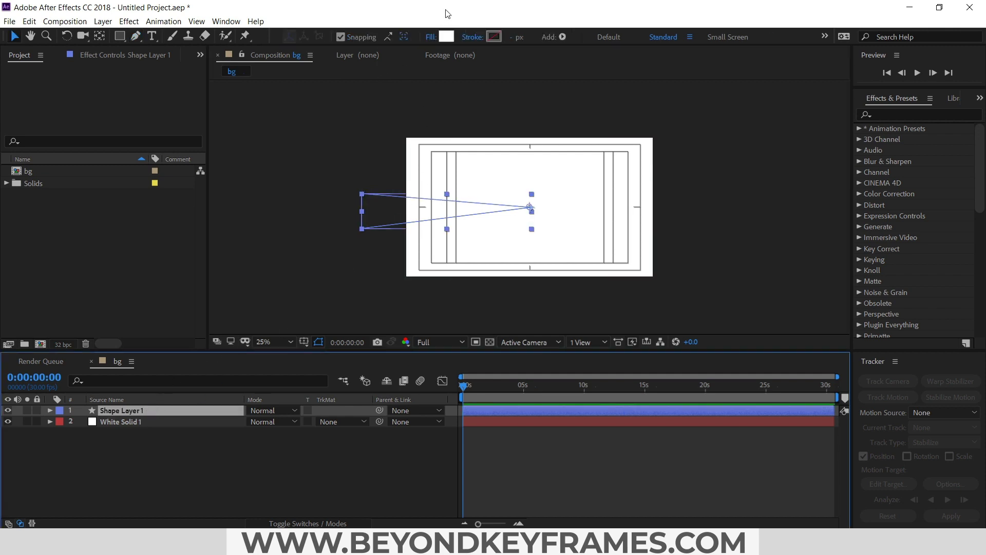
click(446, 37)
mouse_move(42, 79)
mouse_down()
mouse_move(10, 86)
mouse_move(2, 76)
mouse_up()
click(288, 34)
click(61, 449)
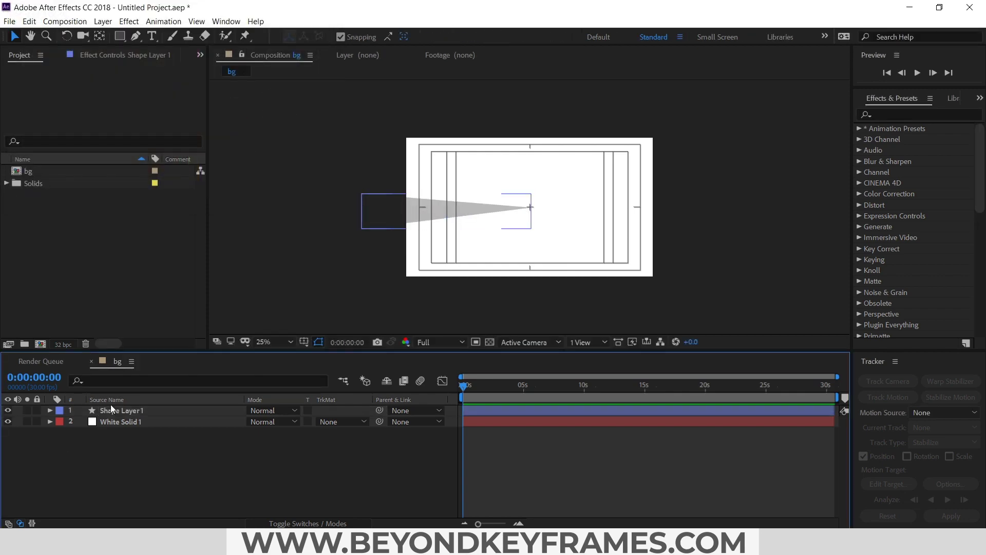
Step: Move the triangle layer's anchor point to its tip and align the tip with the composition's centre mark
click(115, 408)
scroll(541, 195, up, 6)
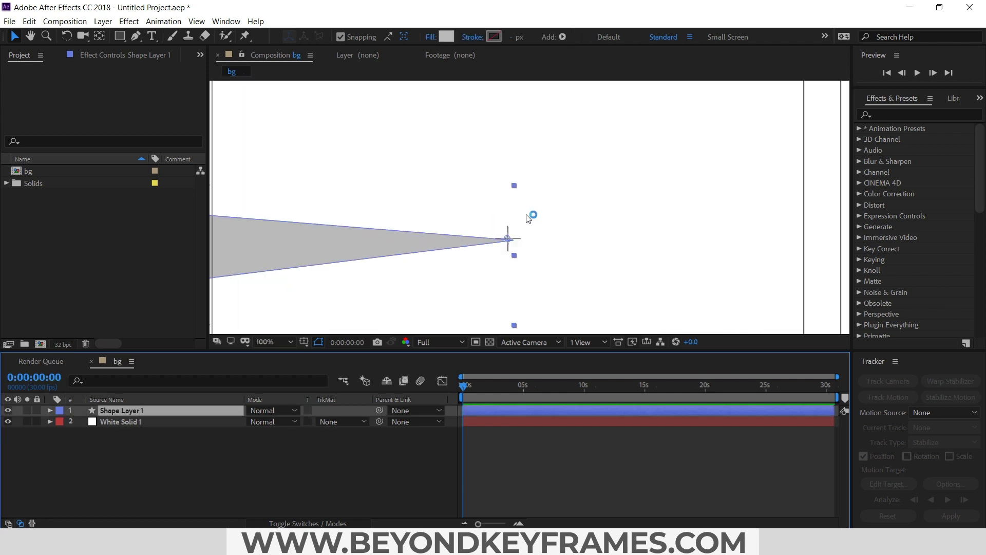
key(y)
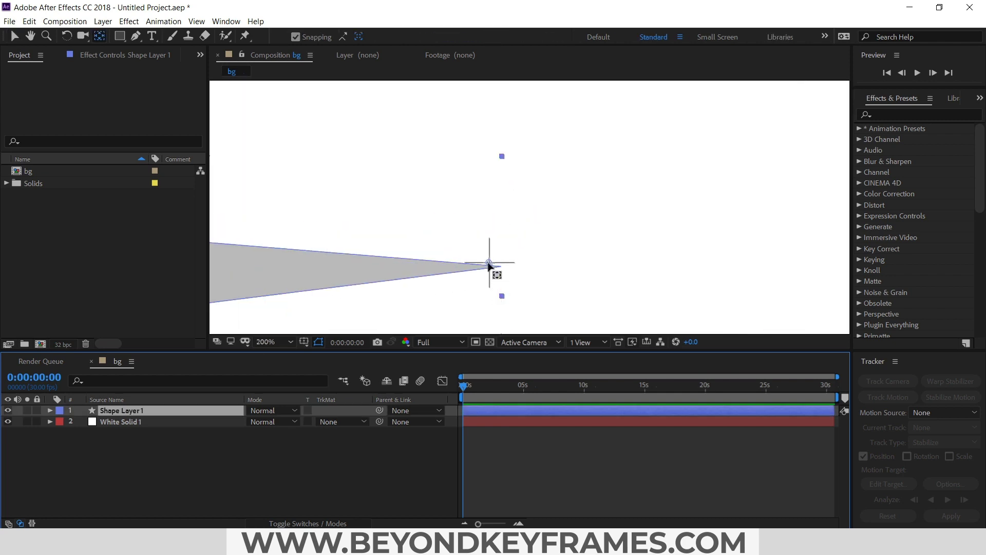
drag(488, 265, 501, 267)
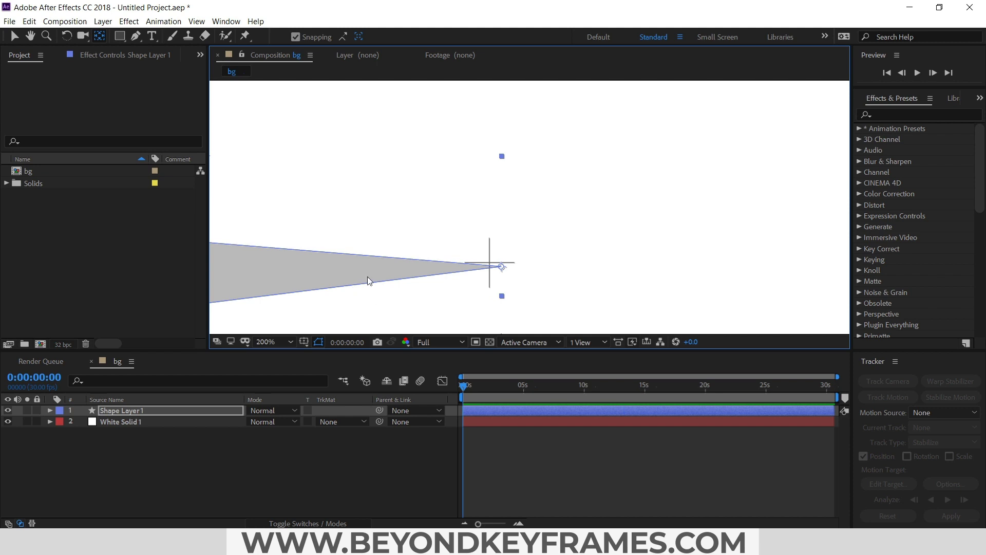
key(v)
drag(363, 272, 359, 273)
Step: Duplicate the triangle layer and set the copy's rotation to 20°
key(comma)
key(comma)
key(comma)
key(comma)
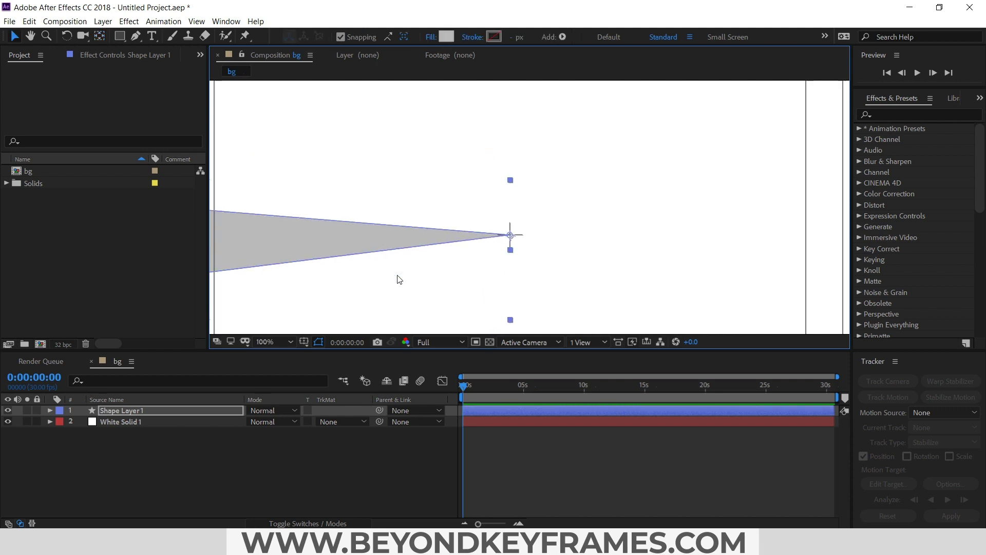
click(164, 411)
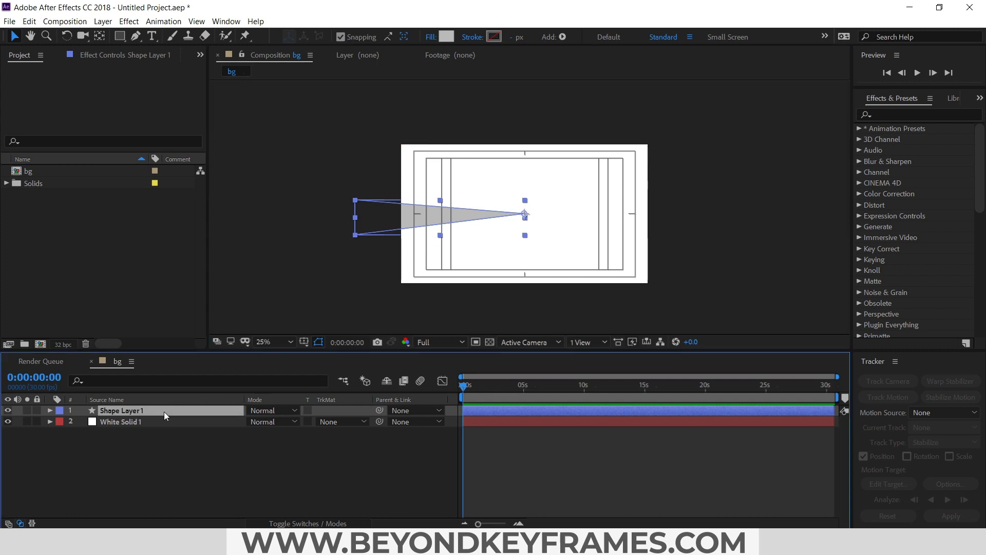
key(ctrl+d)
key(r)
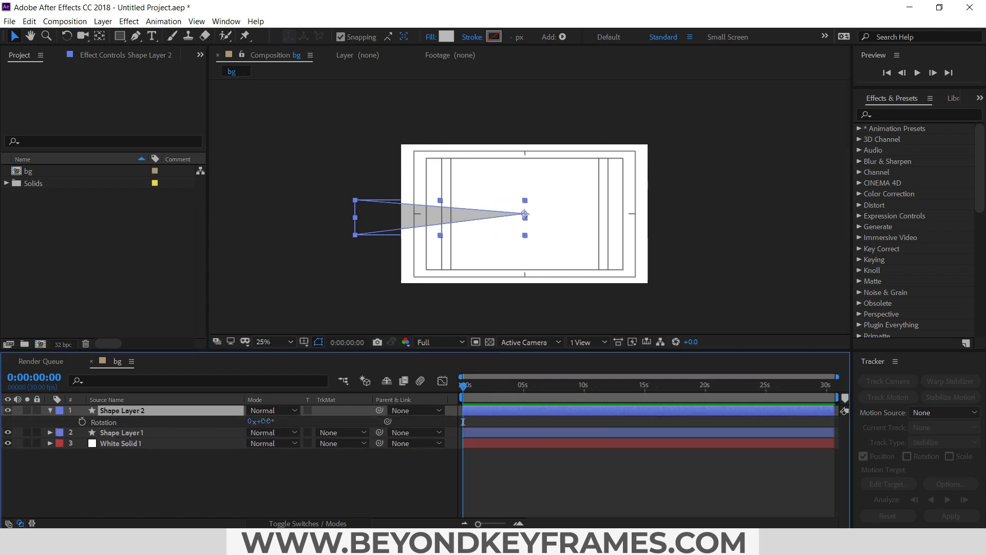
click(264, 420)
text(20)
key(Return)
Step: Duplicate the rotated triangle twice more, setting the rotations of the copies to 40° and 60°
key(ctrl+d)
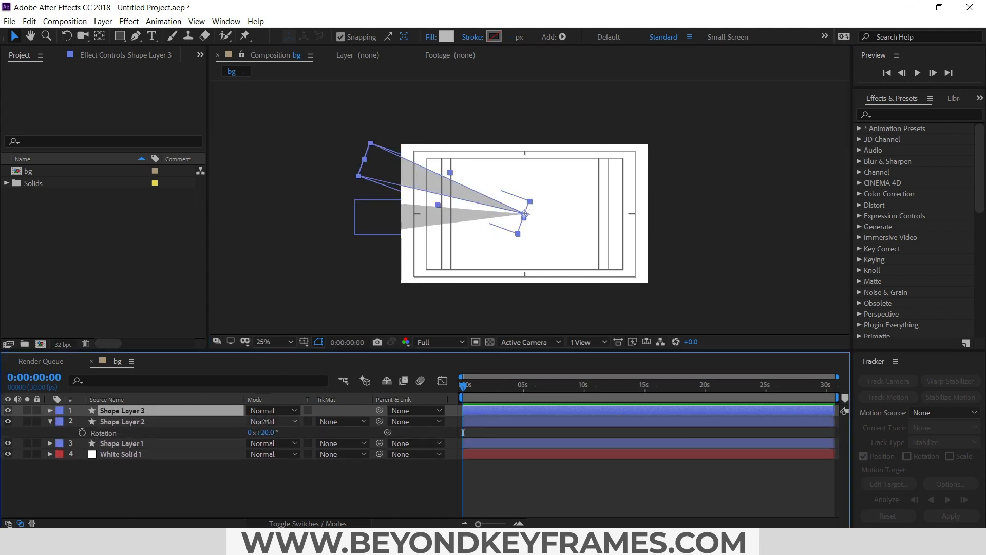
key(r)
click(264, 420)
text(40)
key(Return)
key(ctrl+d)
key(r)
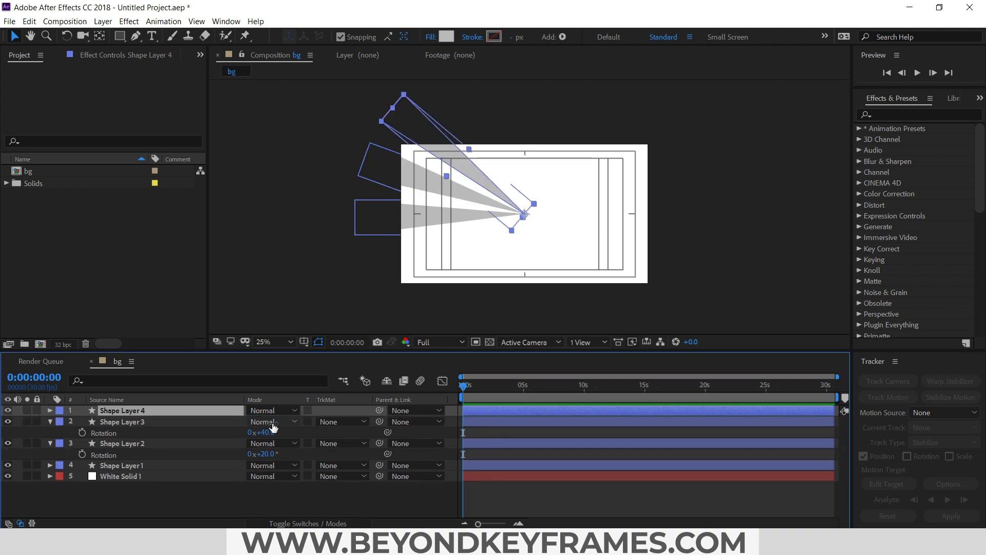
click(264, 421)
text(60)
key(Return)
Step: Add two more triangle copies by duplicating the newest one, with rotations of 80° and 100°
key(ctrl+d)
key(r)
click(265, 421)
text(80)
key(Return)
key(ctrl+d)
key(r)
click(265, 421)
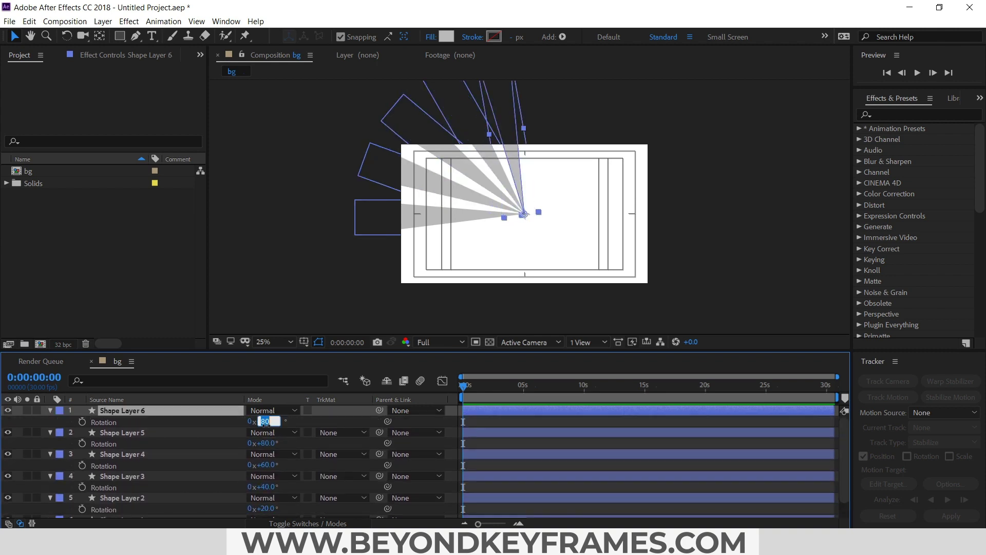
text(100)
key(Return)
Step: Continue the ray fan with two more duplicates of the newest triangle, rotated to 120° and 140°
key(ctrl+d)
key(r)
click(264, 420)
text(120)
key(Return)
key(ctrl+d)
key(r)
click(264, 420)
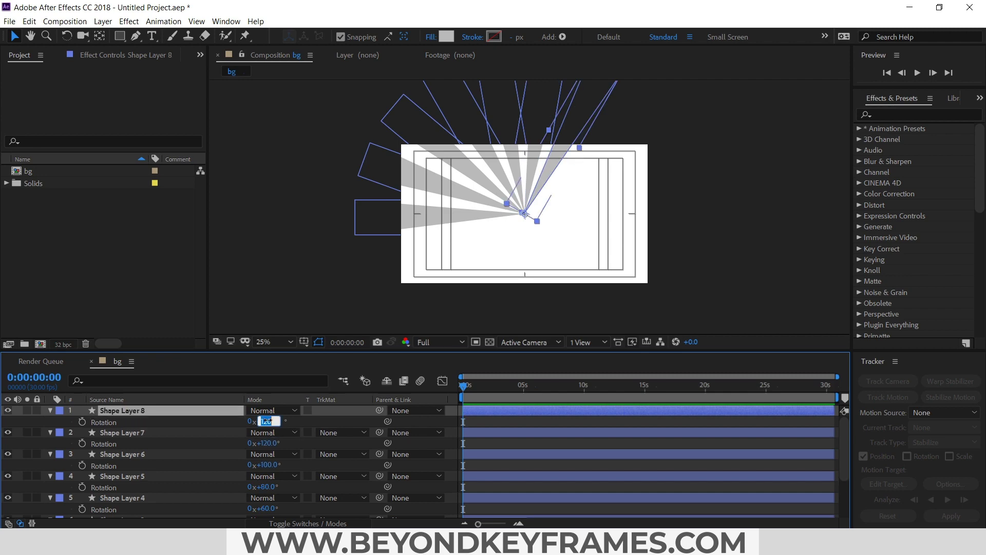
text(140)
key(Return)
Step: Complete the upper half of the ray fan with two more triangle duplicates rotated to 160° and 180°
key(ctrl+d)
key(r)
click(265, 421)
text(160)
key(Return)
key(ctrl+d)
key(r)
click(265, 420)
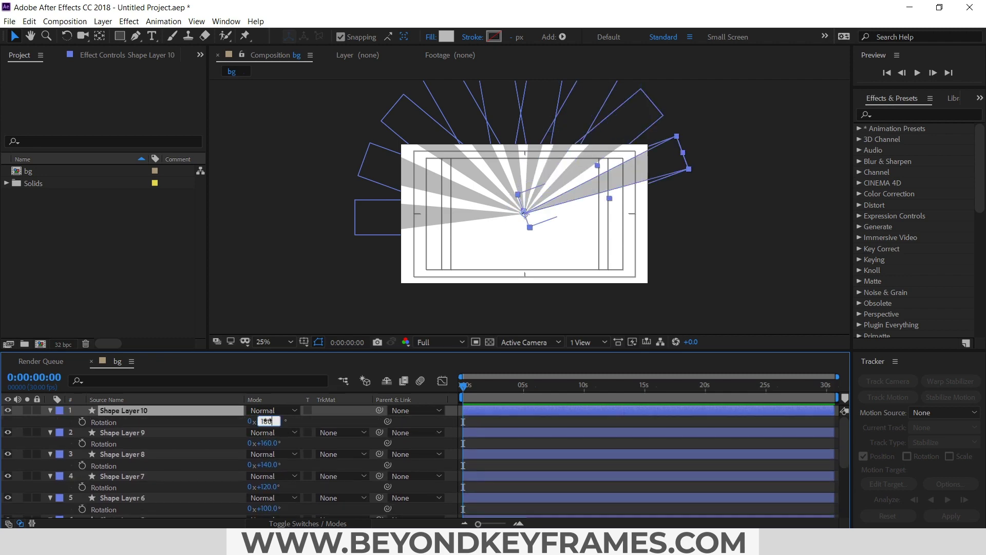
text(180)
key(Return)
Step: Duplicate all ten triangle layers, bring the copies to the front of the stack and give them a dark green label
key(ctrl+a)
key(ctrl+d)
key(ctrl+shift+])
click(59, 432)
click(85, 425)
Step: Add a null object and parent the green-labelled Shape Layers 11 to 20 to it
click(103, 21)
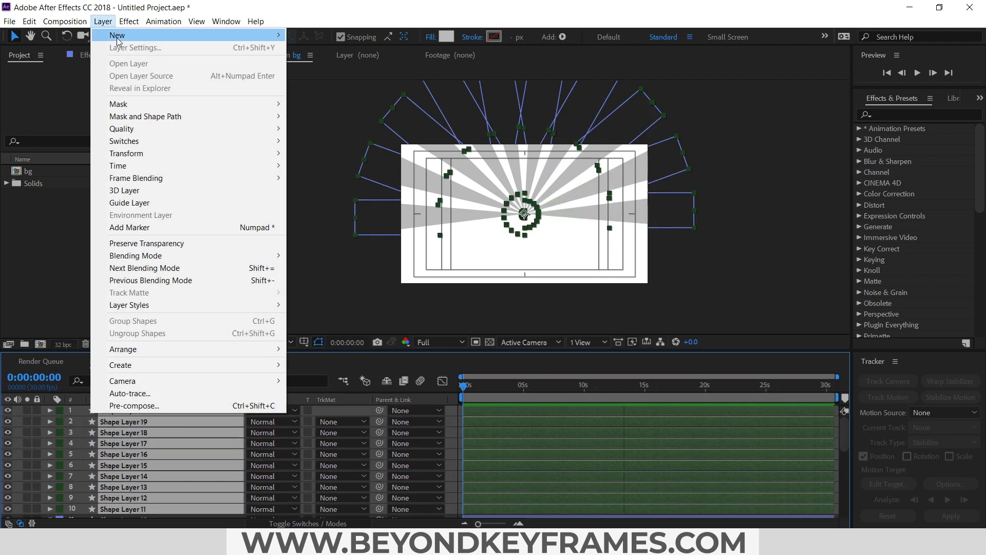
click(314, 81)
scroll(126, 434, down, 3)
click(127, 422)
shift+click(126, 422)
drag(379, 421, 109, 410)
Step: Set the null object's rotation to 180° to swing the parented rays into the lower half
click(109, 410)
key(r)
click(267, 421)
text(180)
key(Return)
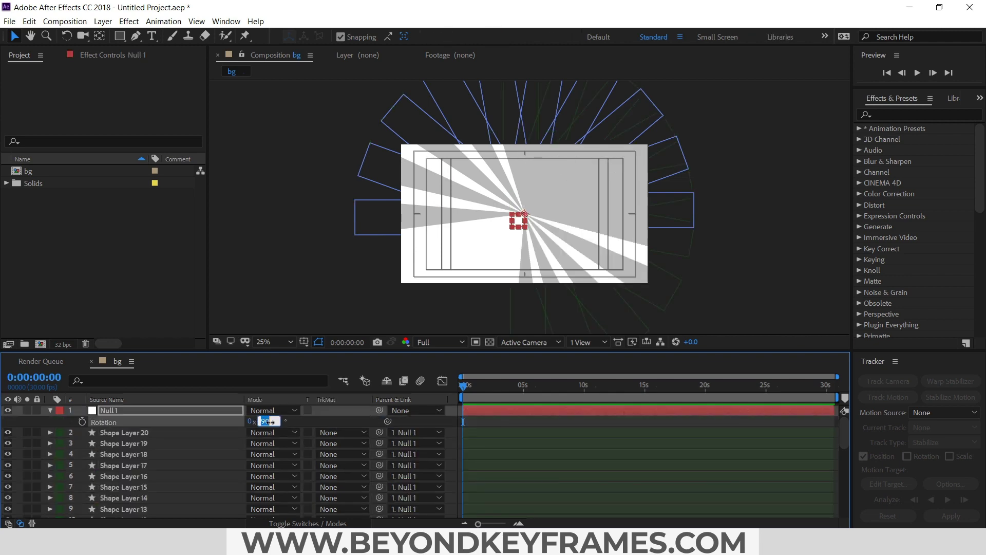
Step: Parent the original ray layers, Shape Layers 1 to 10, to the null object as well
drag(231, 349, 231, 290)
scroll(214, 427, down, 2)
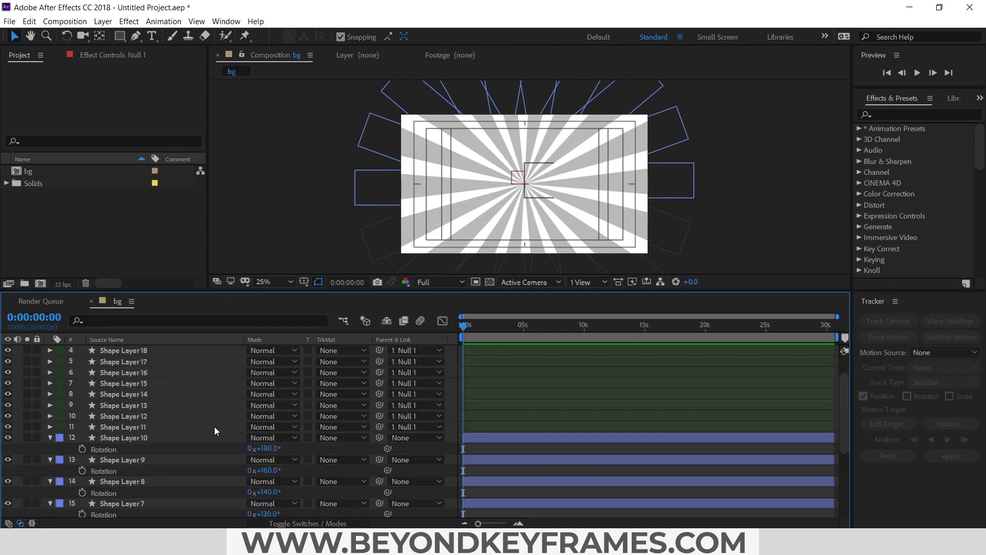
scroll(214, 426, up, 2)
click(148, 350)
key(u)
scroll(141, 369, down, 5)
click(124, 481)
scroll(124, 391, up, 5)
shift+click(124, 363)
drag(380, 361, 386, 350)
click(387, 349)
click(246, 259)
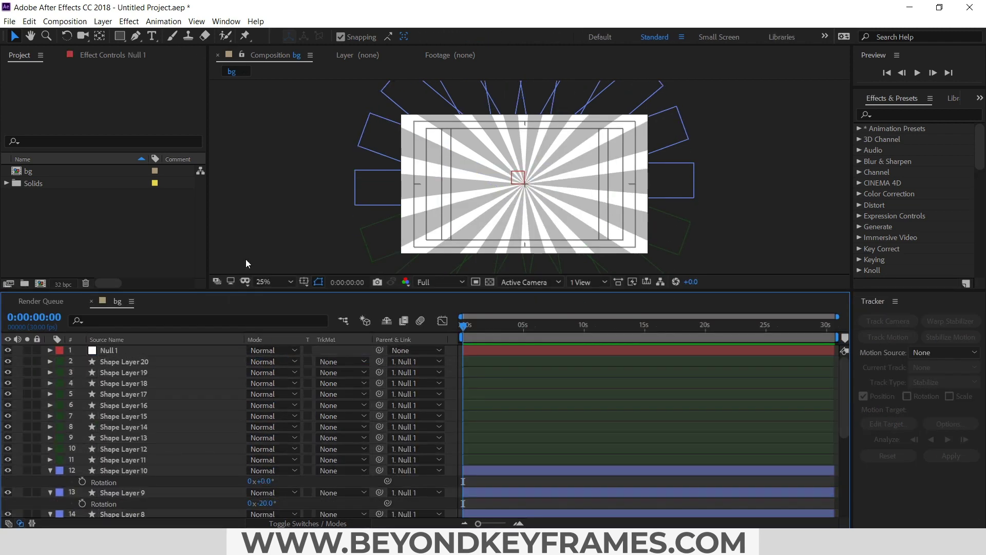
Step: Add a second white solid at composition size, White Solid 2, above all the other layers
drag(446, 291, 446, 321)
click(101, 21)
mouse_move(119, 32)
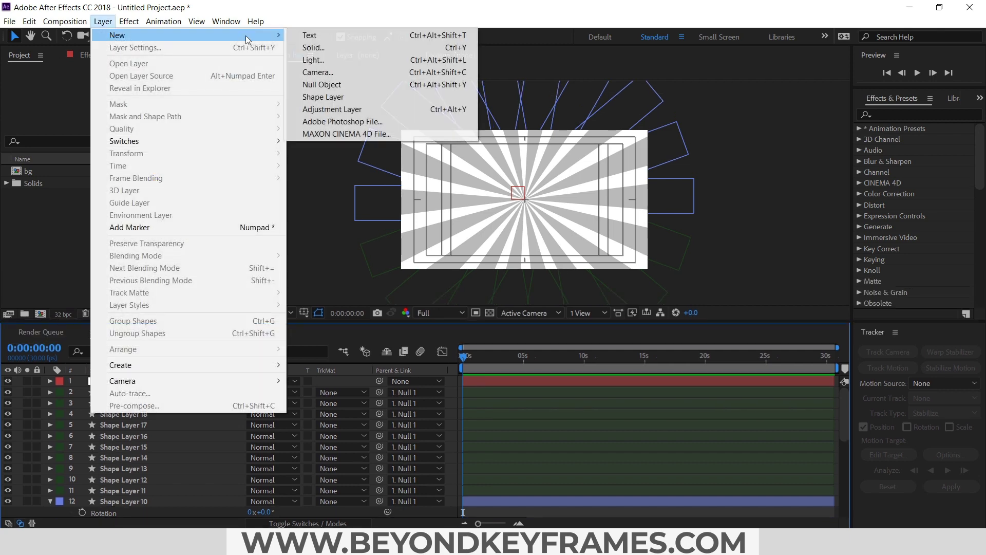
click(396, 48)
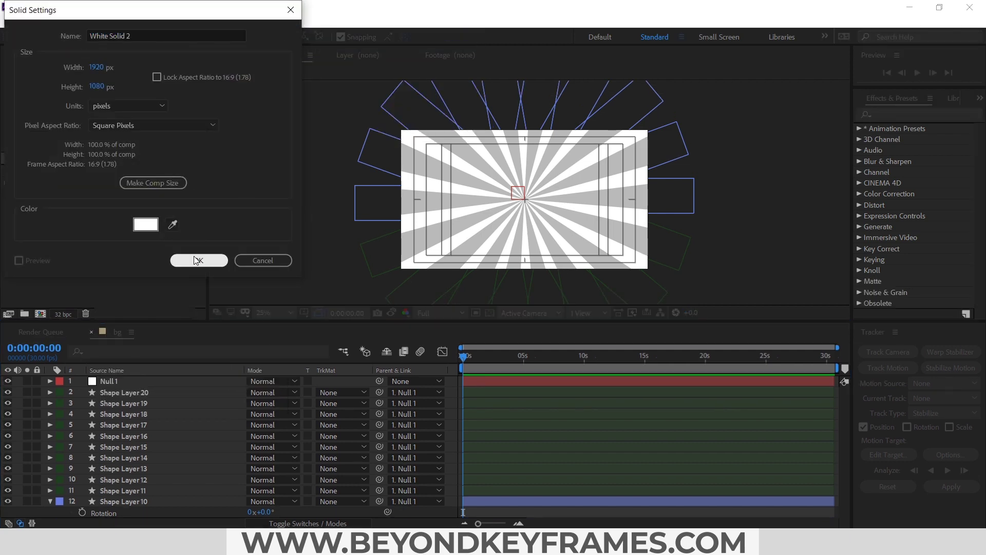
click(194, 257)
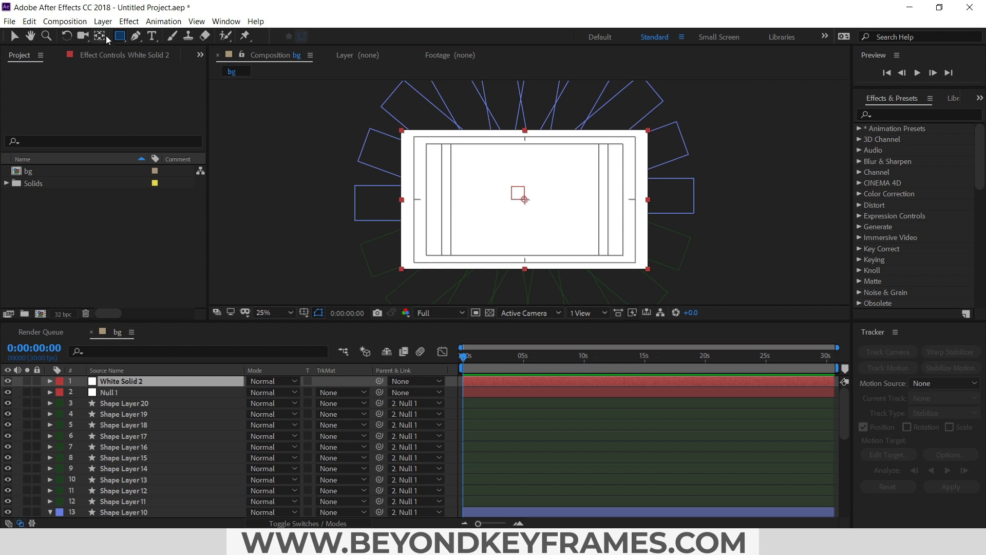
Step: Draw a centred circular mask nearly as tall as the frame on White Solid 2 and set its feather to 86 pixels
mouse_move(117, 37)
mouse_down()
mouse_move(191, 81)
mouse_move(178, 64)
mouse_up()
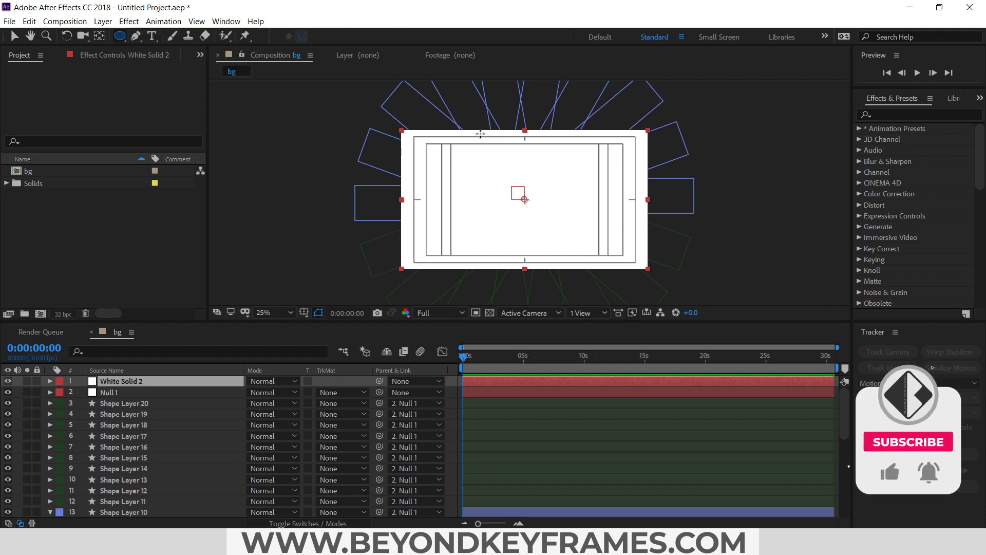
mouse_move(460, 131)
mouse_down()
mouse_move(619, 267)
mouse_move(596, 229)
mouse_up()
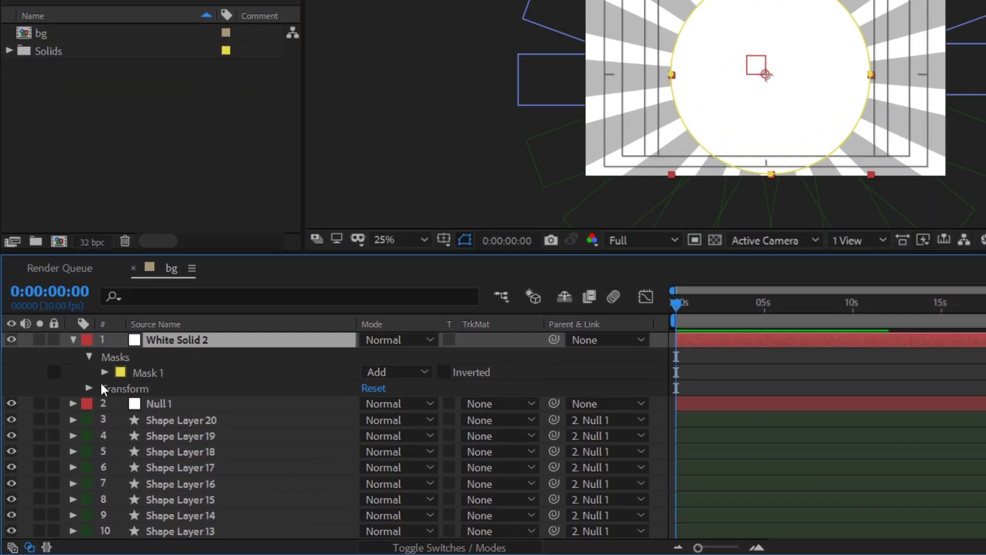
click(100, 377)
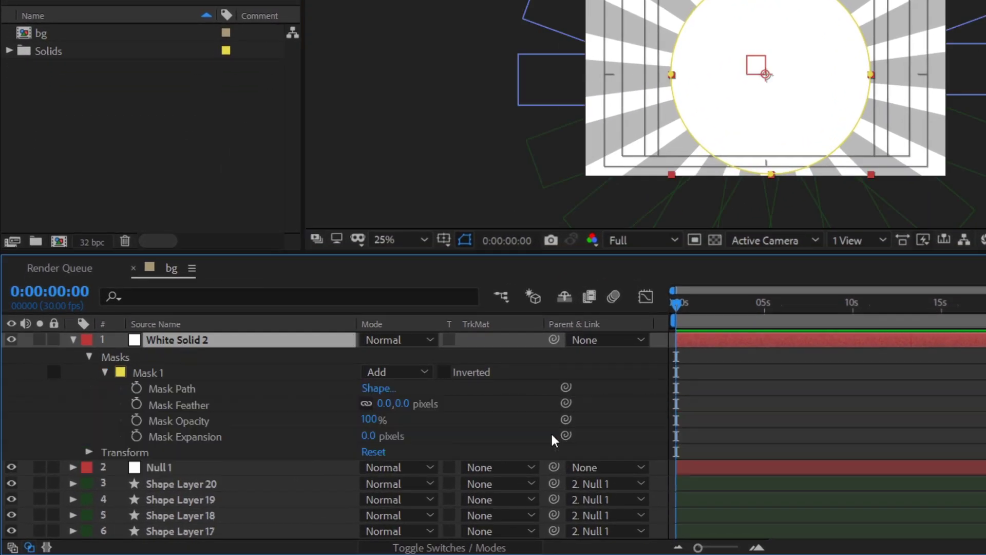
drag(375, 406, 467, 400)
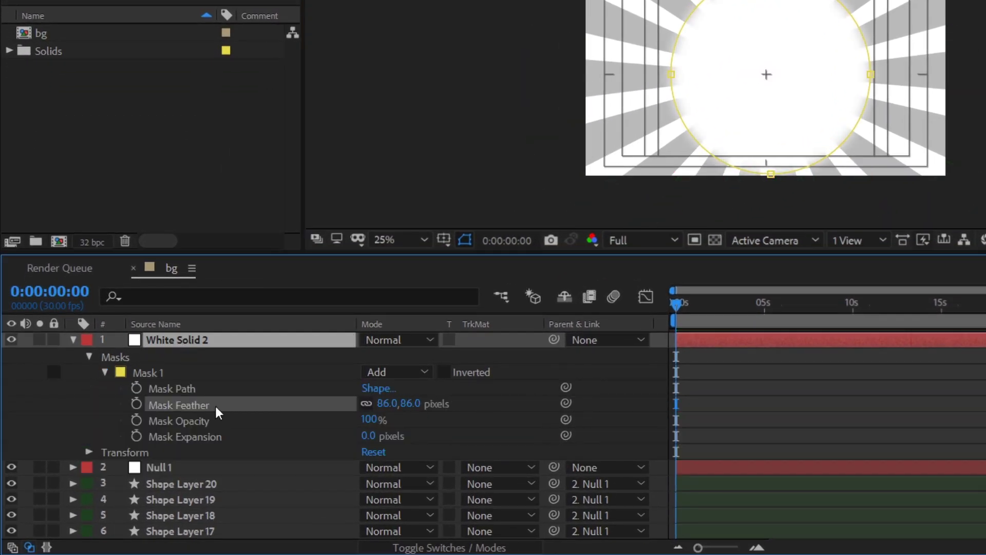
Step: Centre White Solid 2 in the composition and raise its mask feather to 381 pixels
click(178, 338)
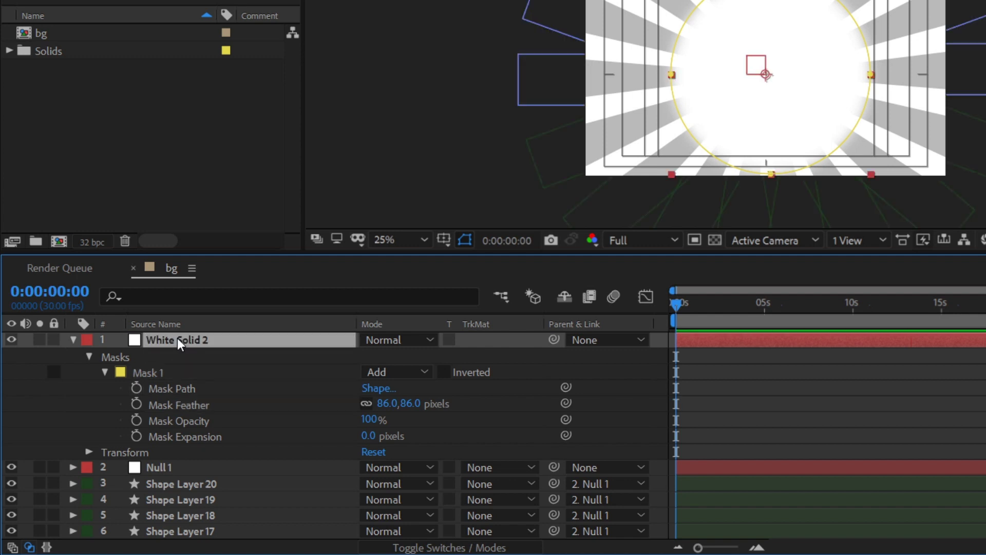
key(ctrl+Home)
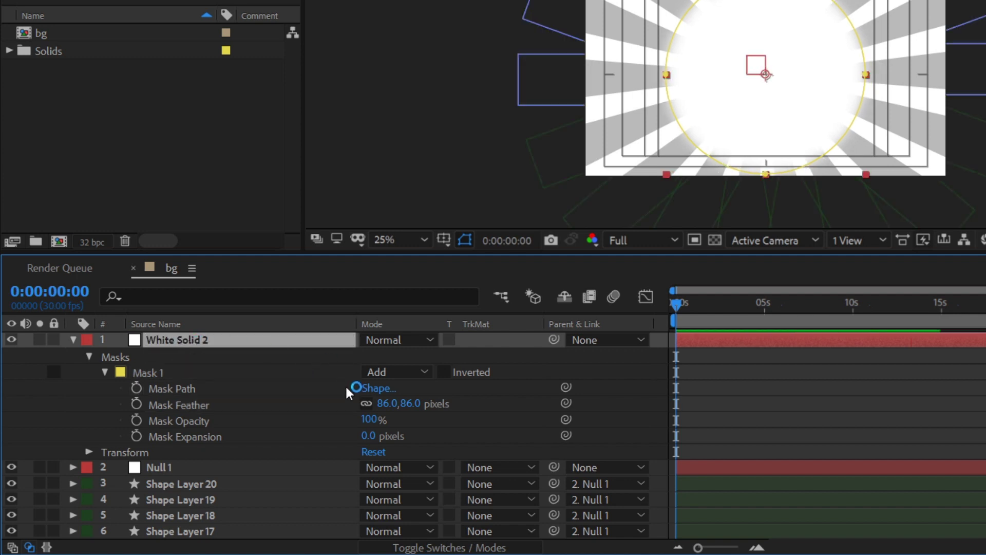
drag(406, 406, 671, 390)
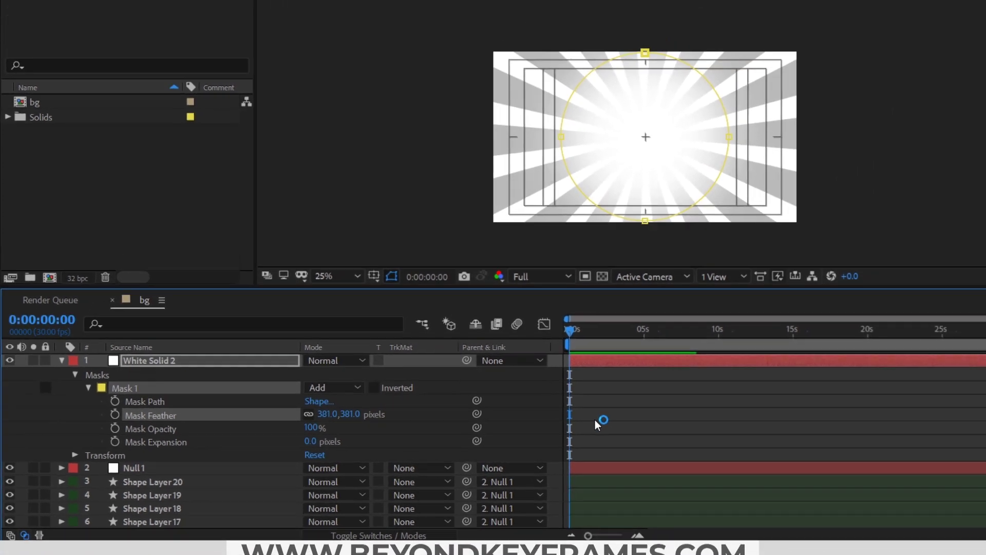
click(700, 414)
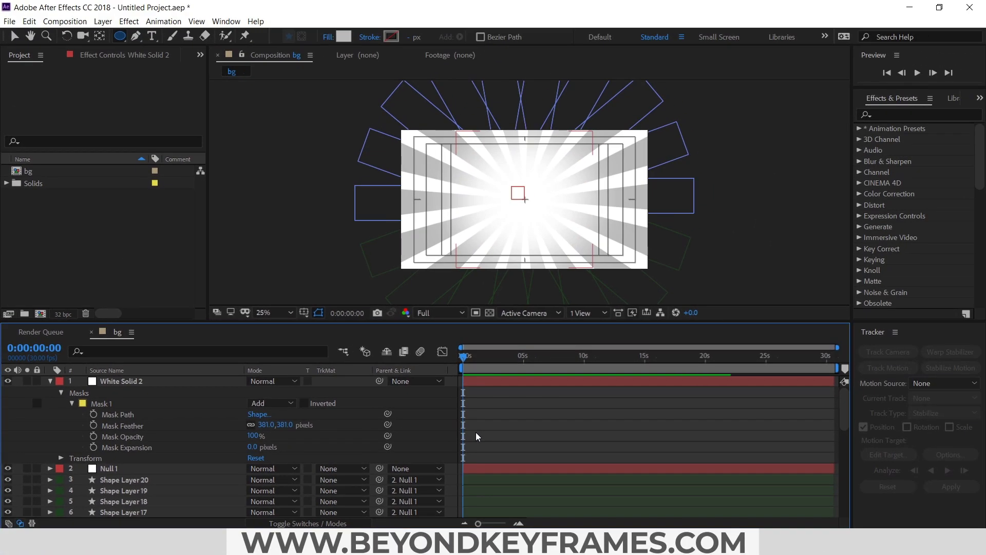
click(475, 436)
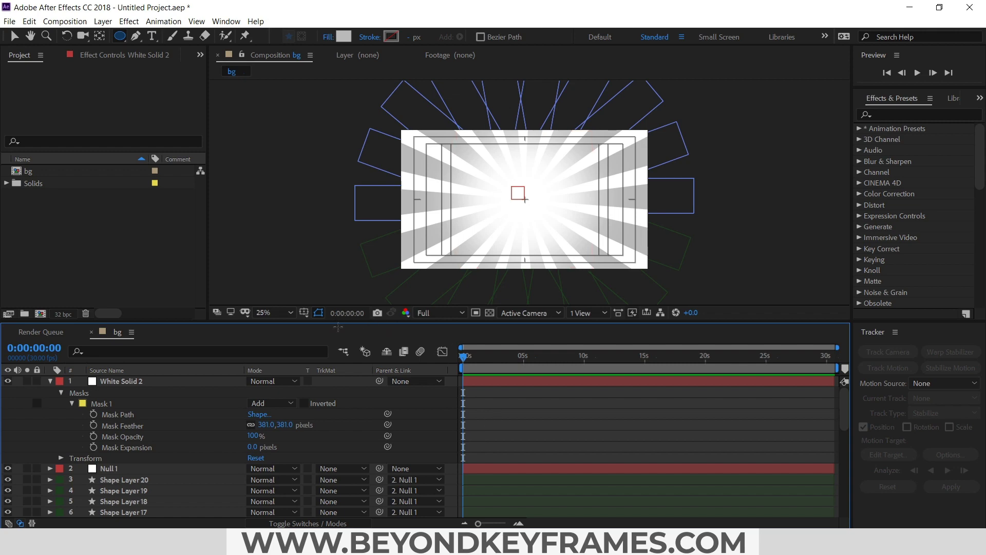
Step: Enlarge the composition preview to fit up to 100% and select all the ray layers, Shape Layers 1 to 20
drag(338, 327, 338, 370)
click(274, 357)
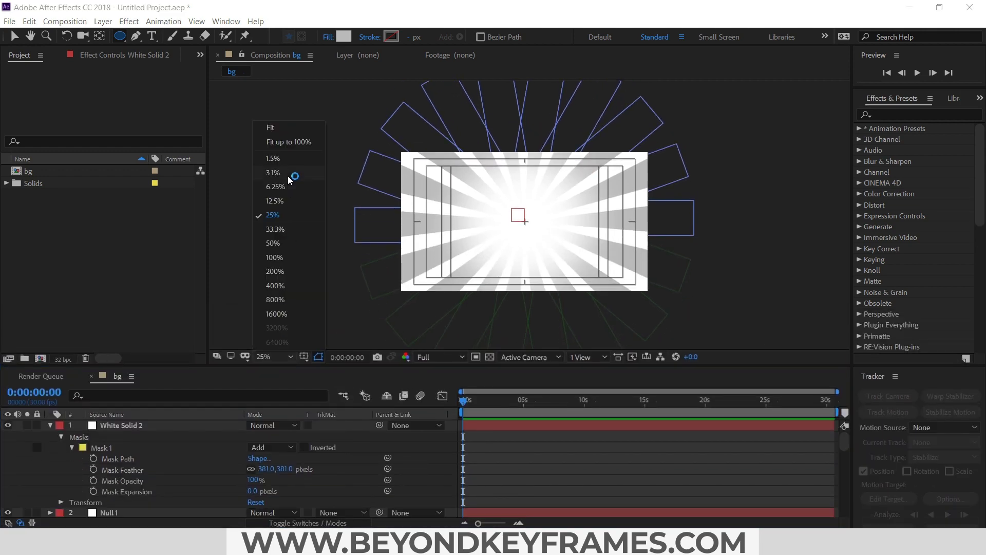
click(288, 146)
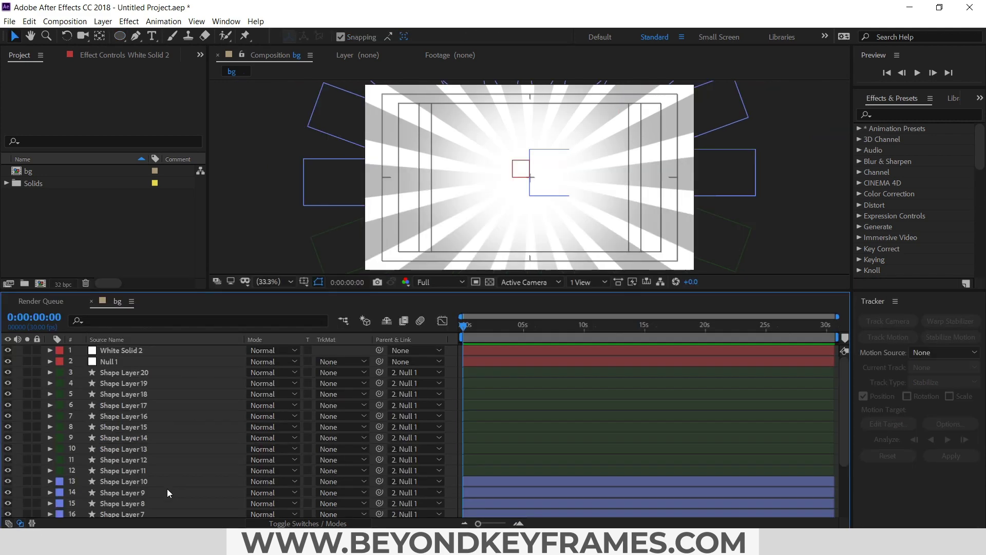
scroll(167, 488, down, 3)
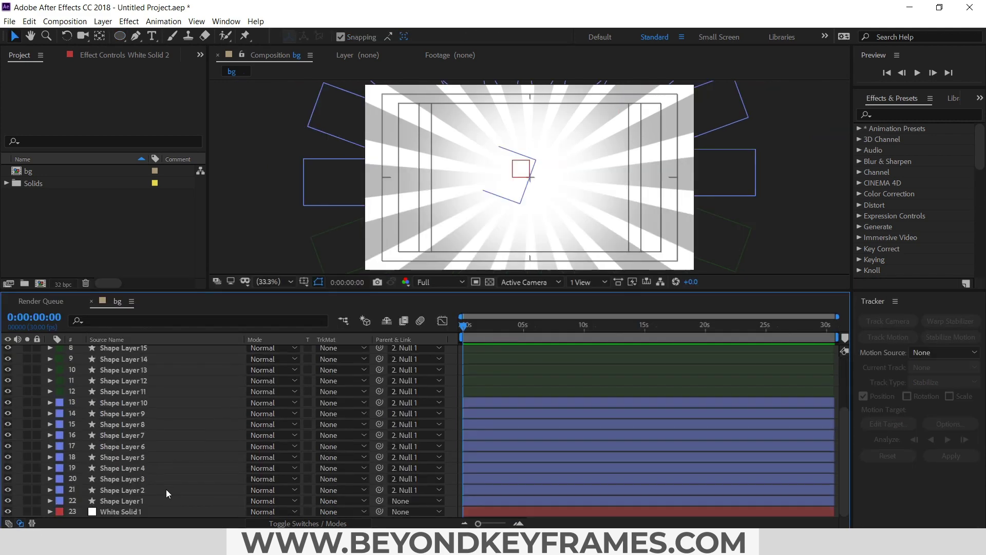
click(134, 501)
scroll(135, 483, up, 3)
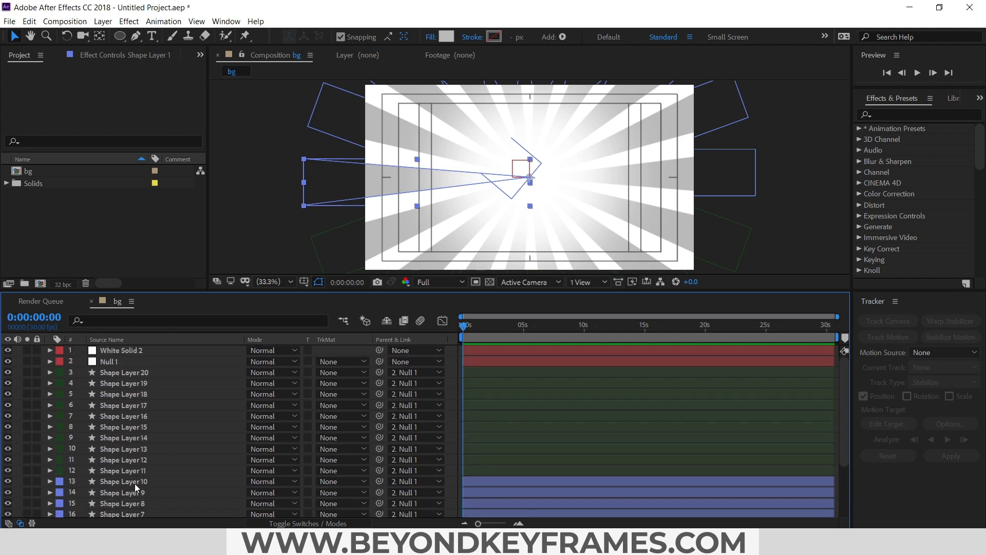
scroll(135, 483, down, 3)
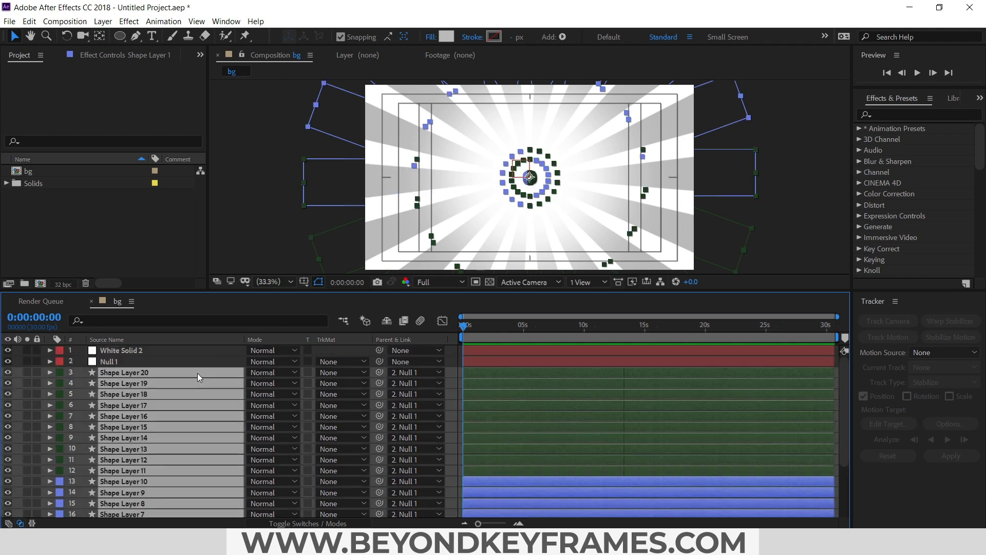
Step: Keyframe the null object's rotation from 180° at the start to 1x+0.0° at 0:00:30:20
click(156, 360)
key(r)
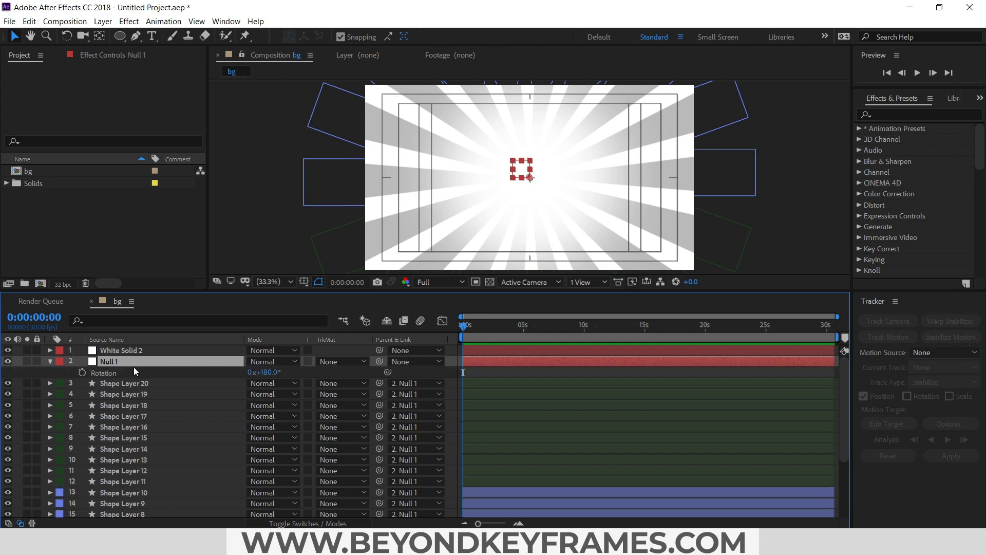
click(82, 371)
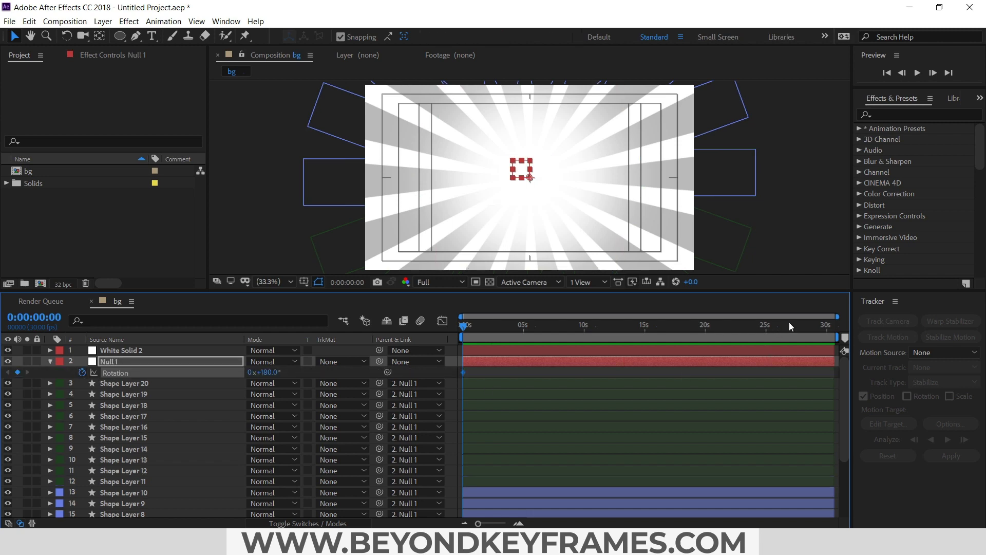
drag(789, 322, 851, 328)
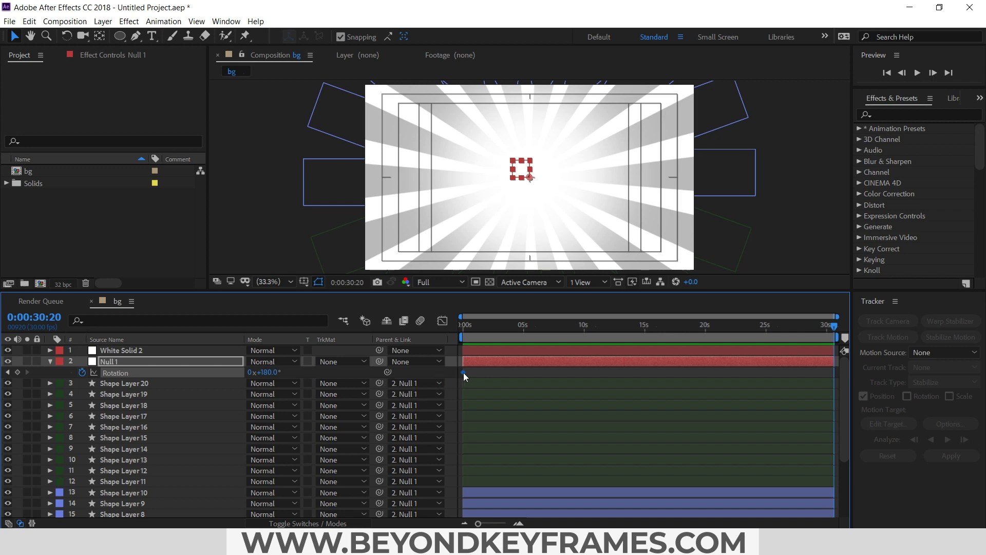
mouse_move(464, 372)
mouse_down()
mouse_move(581, 373)
mouse_move(470, 378)
mouse_up()
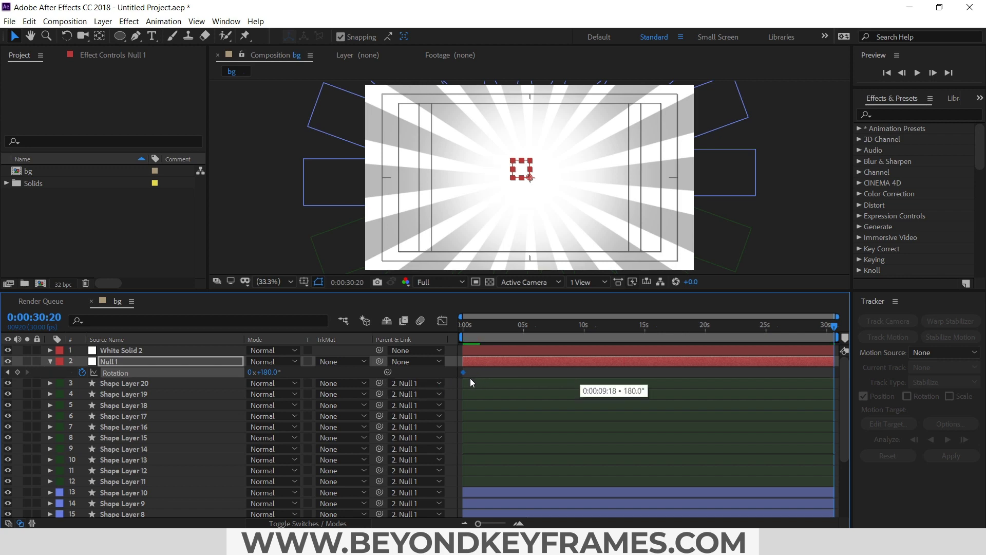
drag(259, 373, 388, 381)
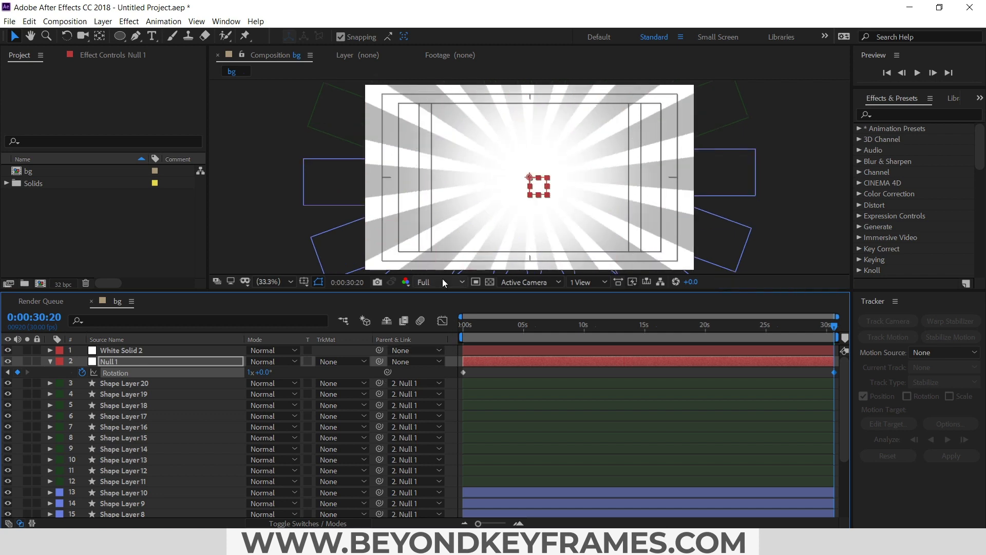
Step: Lower the preview resolution to Quarter, scrub through the ray rotation from the start, and collapse the null's properties
click(440, 282)
click(448, 350)
click(464, 326)
click(478, 369)
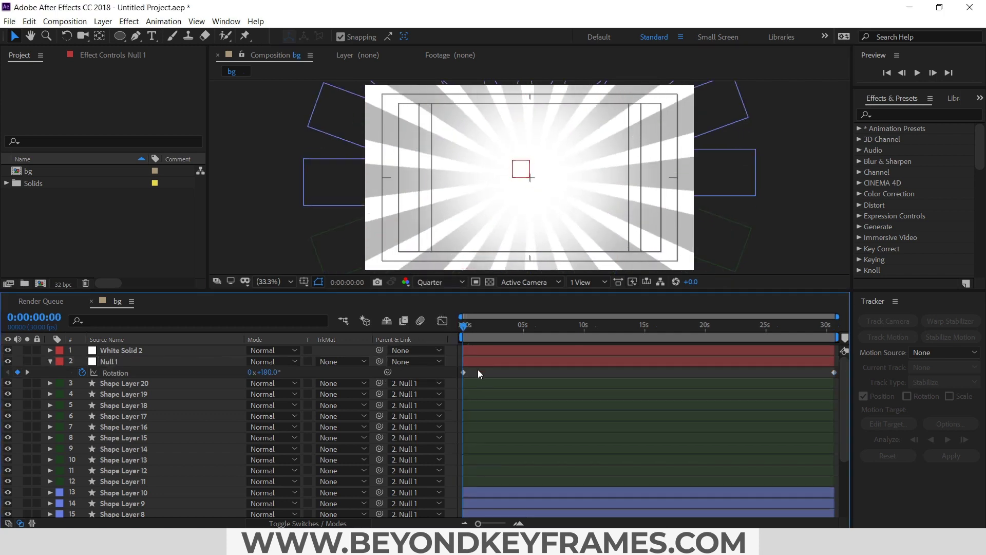
drag(462, 328, 684, 328)
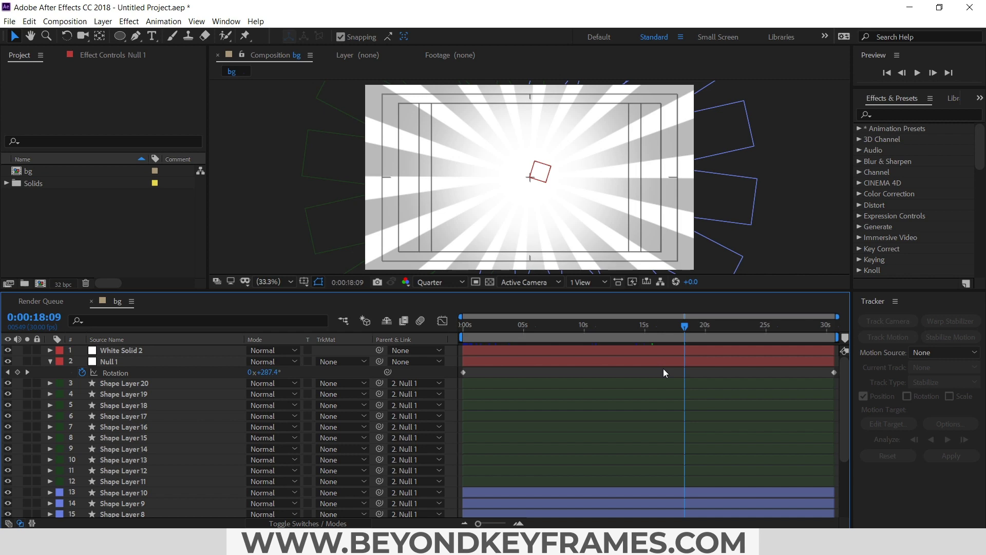
click(50, 361)
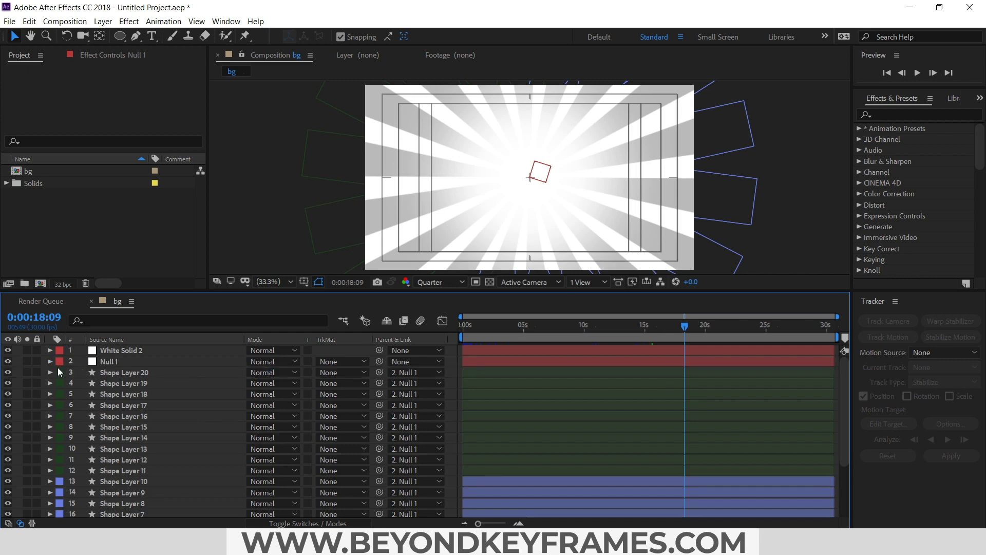
Step: Create a new composition from bg and add a white solid, White Solid 3, above the bg layer
click(121, 248)
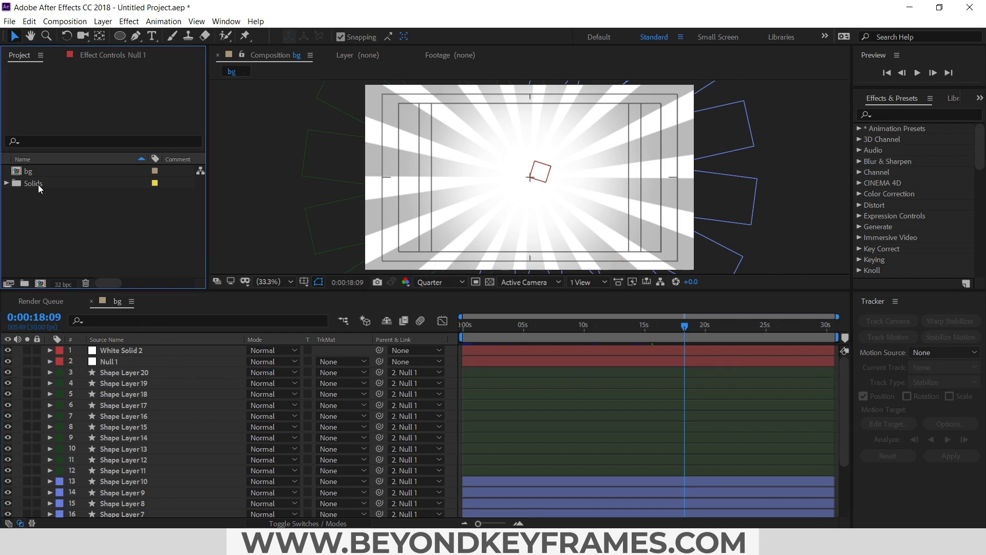
drag(28, 171, 40, 283)
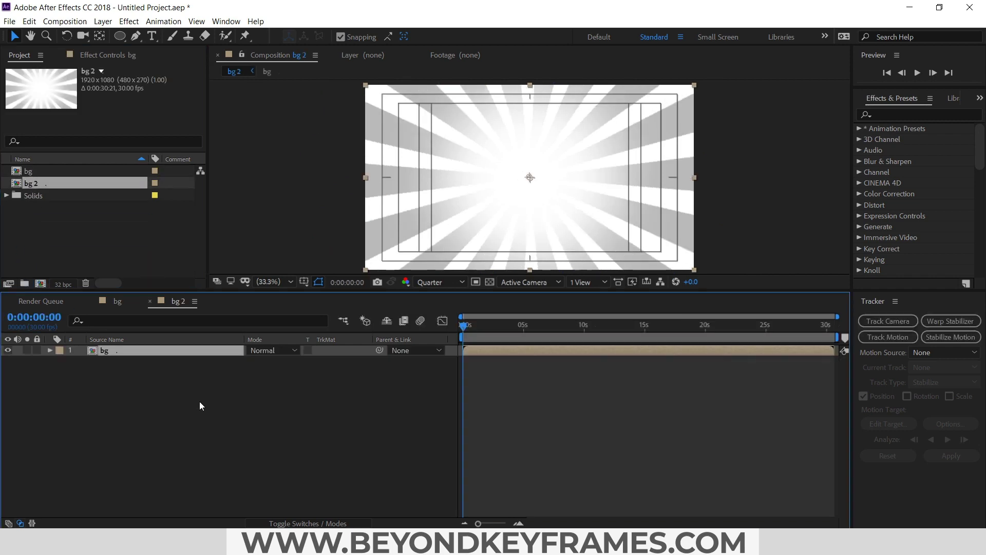
click(103, 21)
mouse_move(118, 33)
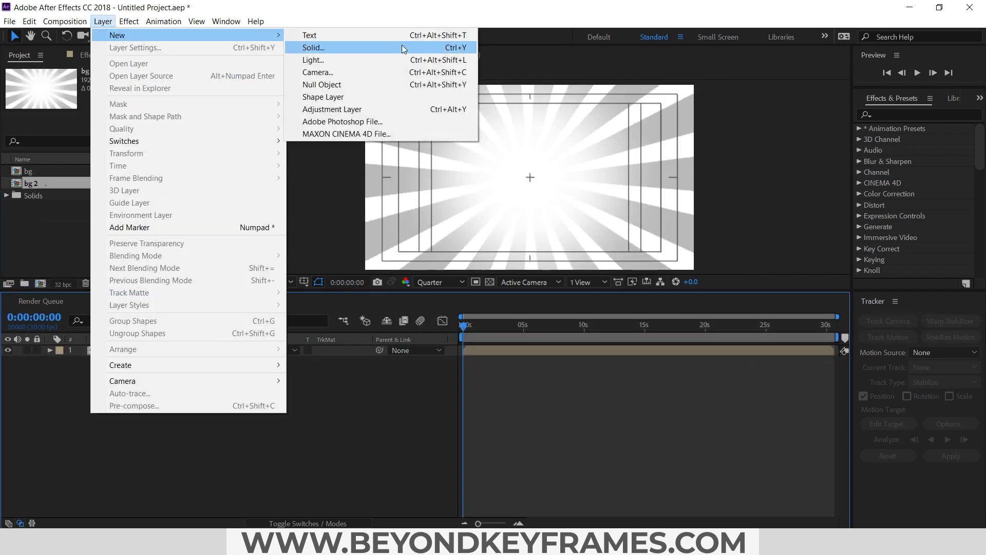
click(318, 47)
click(193, 256)
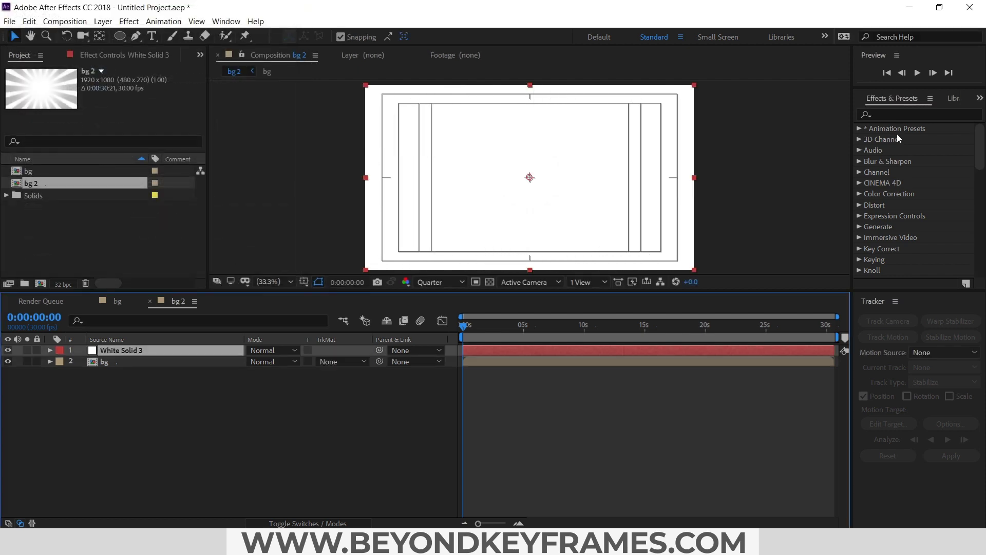
Step: Find the Fractal Noise effect and apply it to White Solid 3
click(896, 113)
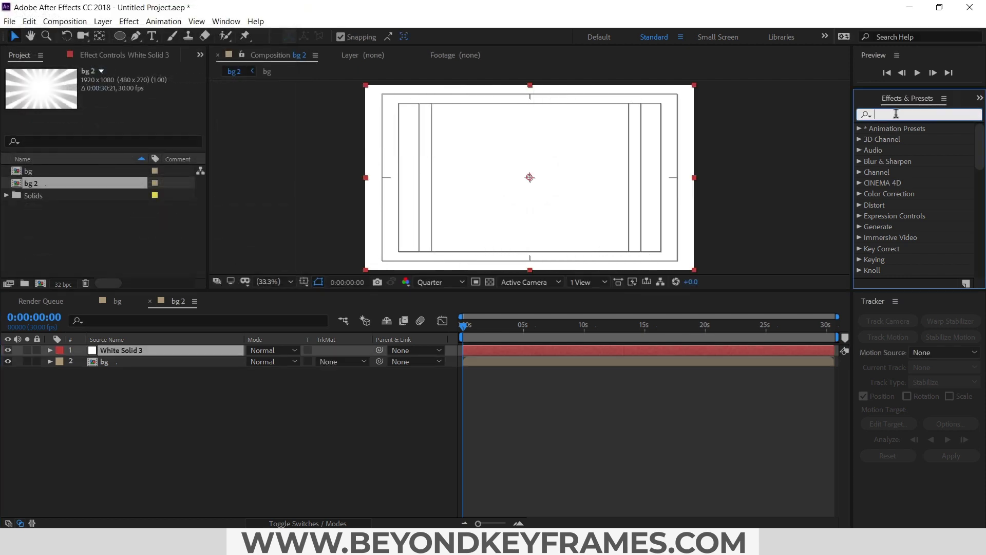
text(fract)
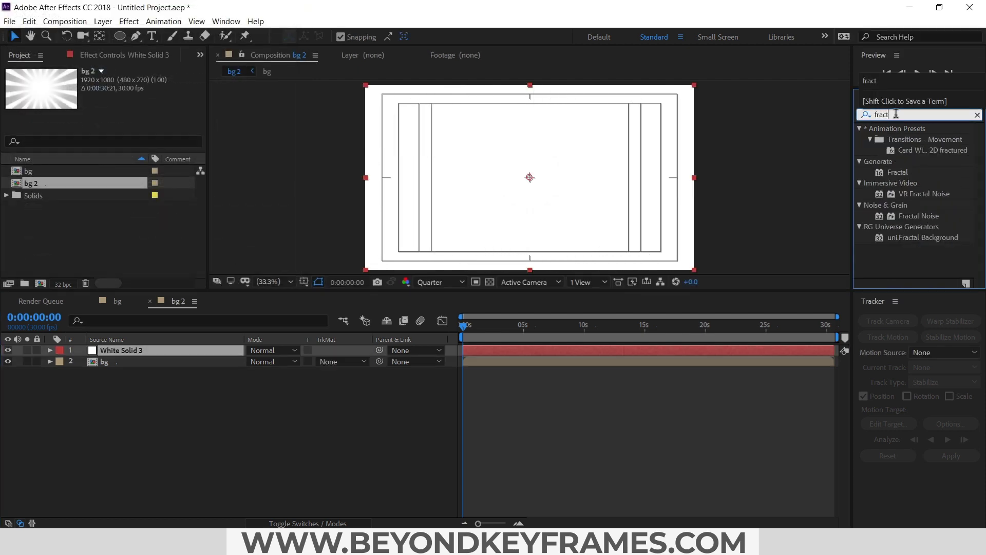
drag(936, 217, 121, 352)
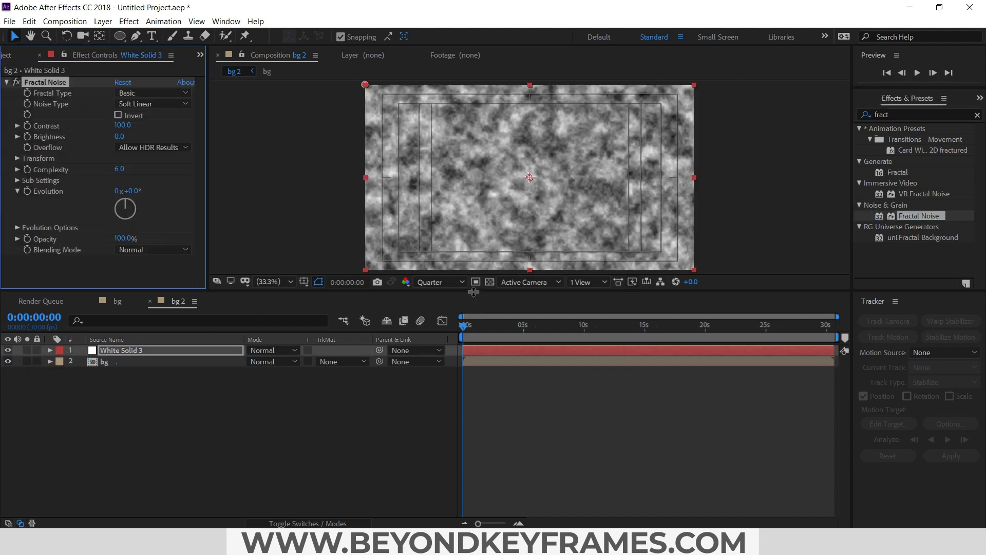
Step: Set the Fractal Noise type to Swirly, with contrast 250 and brightness 20
drag(473, 292, 466, 366)
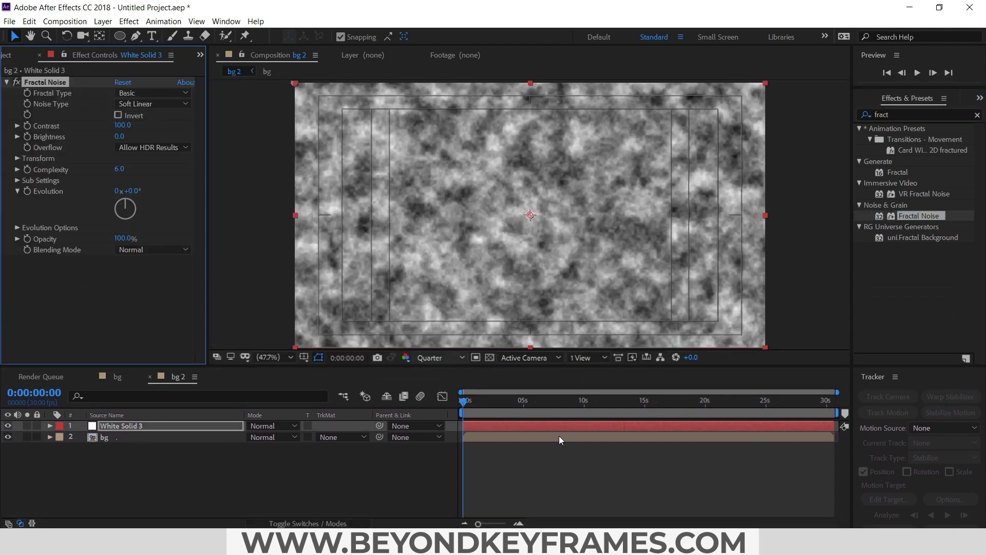
click(134, 94)
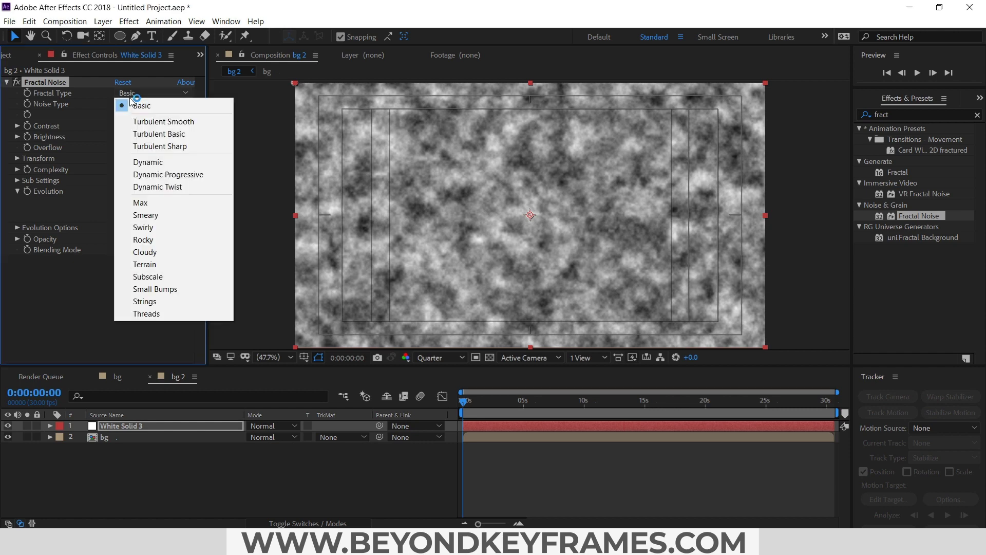
click(156, 225)
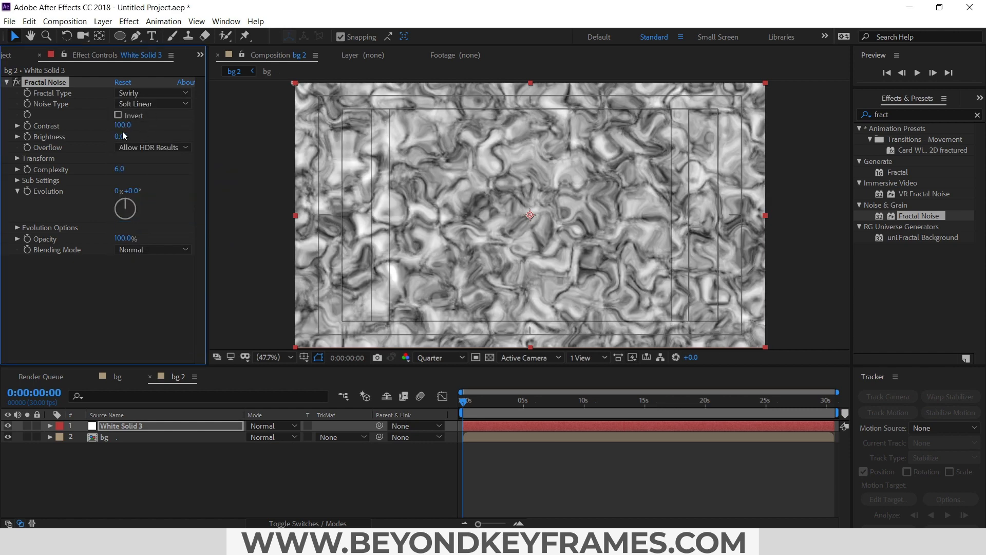
click(124, 126)
text(250)
key(Return)
click(120, 136)
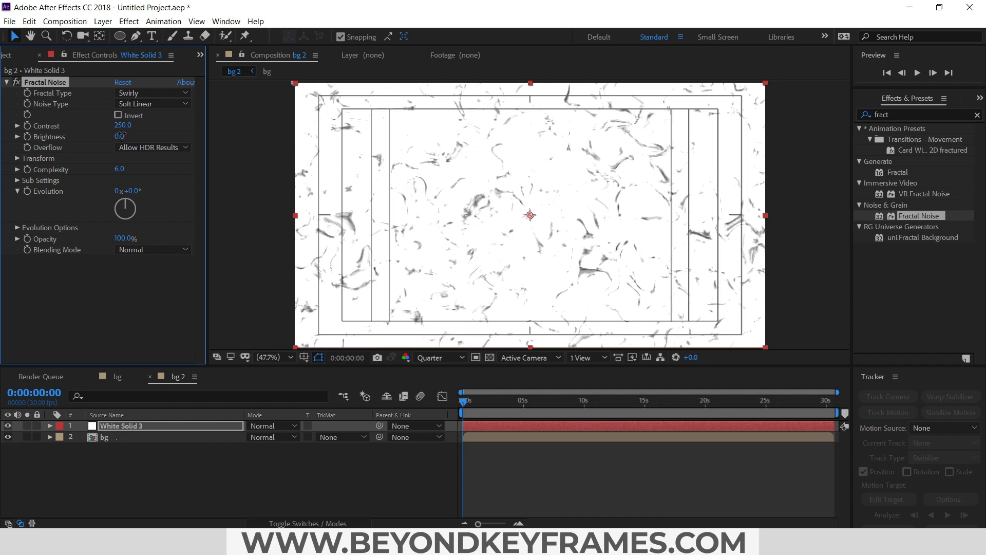
text(20)
key(Return)
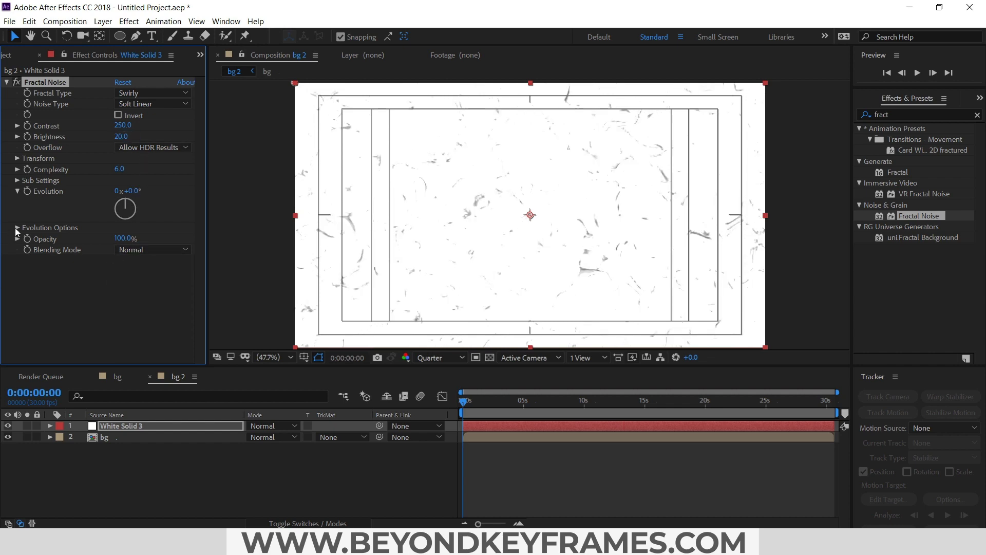
Step: Add the expression time*6 to the Random Seed in Fractal Noise's evolution options
click(17, 227)
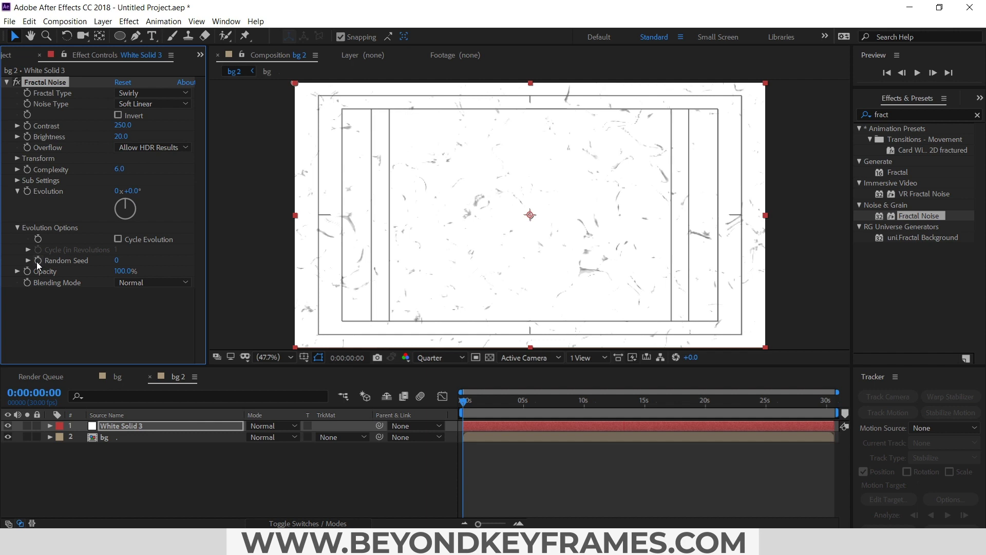
alt+click(37, 261)
text(time*6)
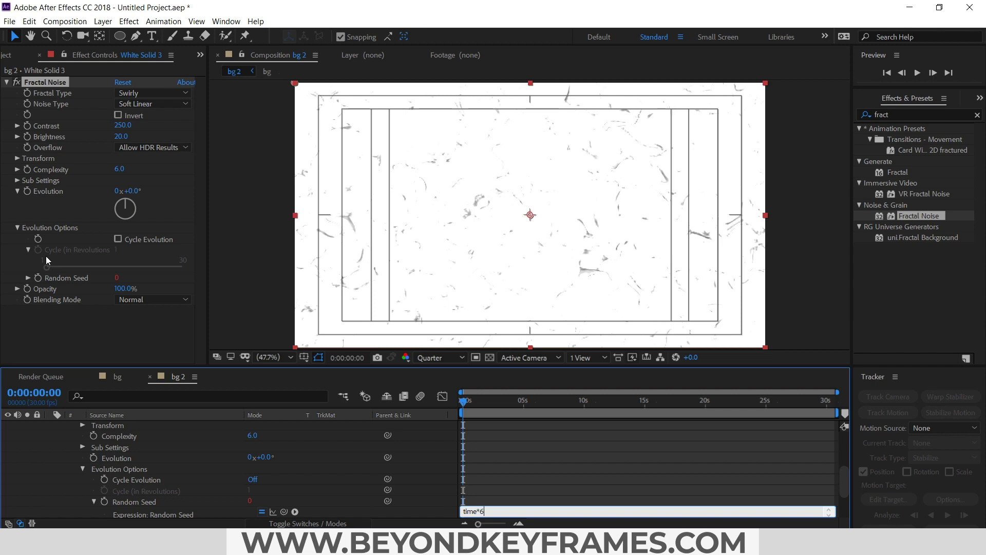
click(556, 474)
Step: Preview the noise texture changing over the first nine seconds and collapse White Solid 3's properties
scroll(556, 474, up, 3)
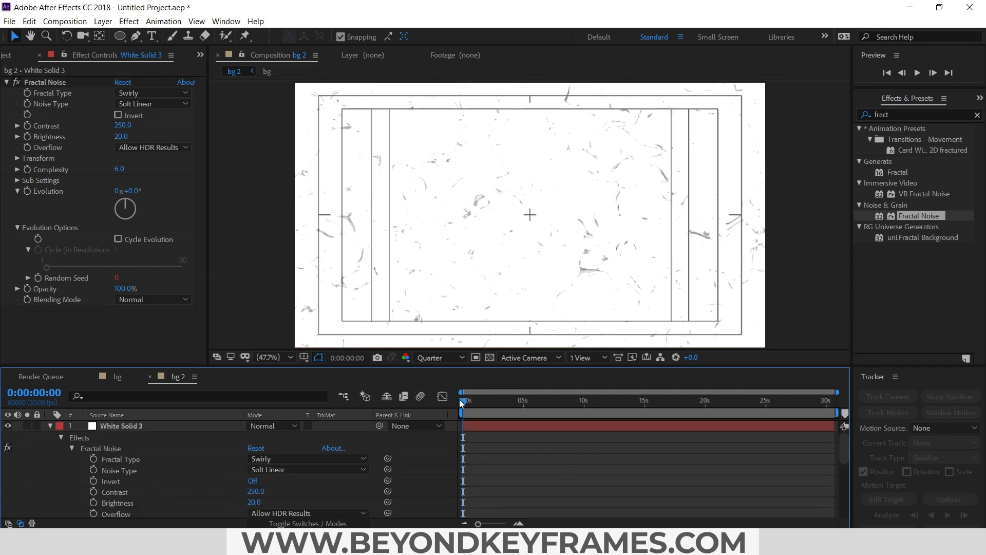
key(space)
drag(478, 409, 573, 409)
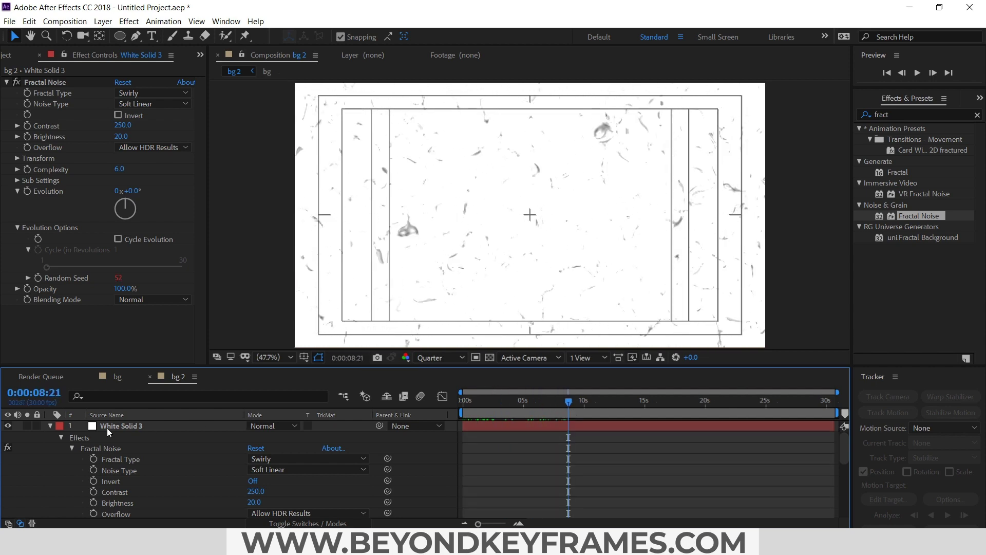
click(49, 425)
Step: Apply the Shift Channels effect to White Solid 3 and take its alpha from Luminance
click(896, 114)
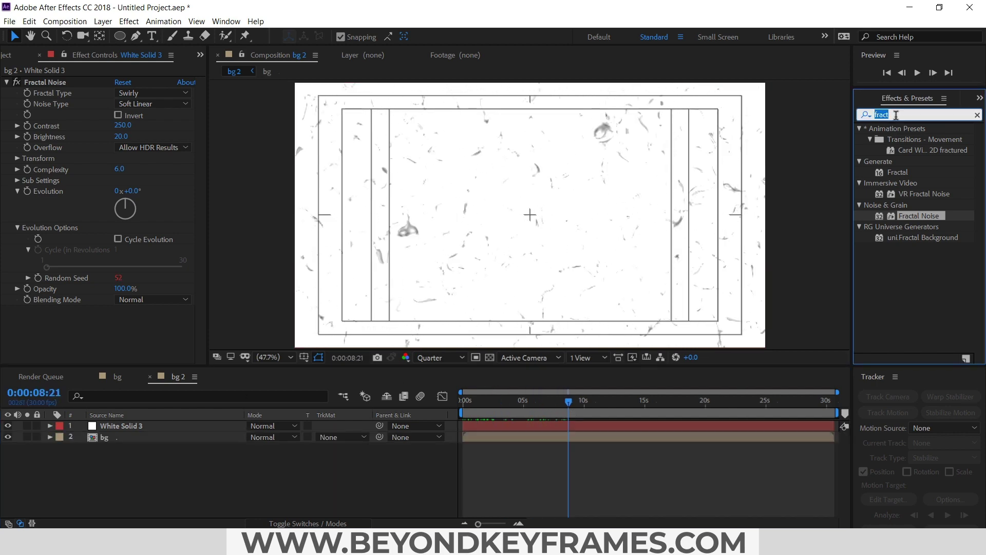
text(shi)
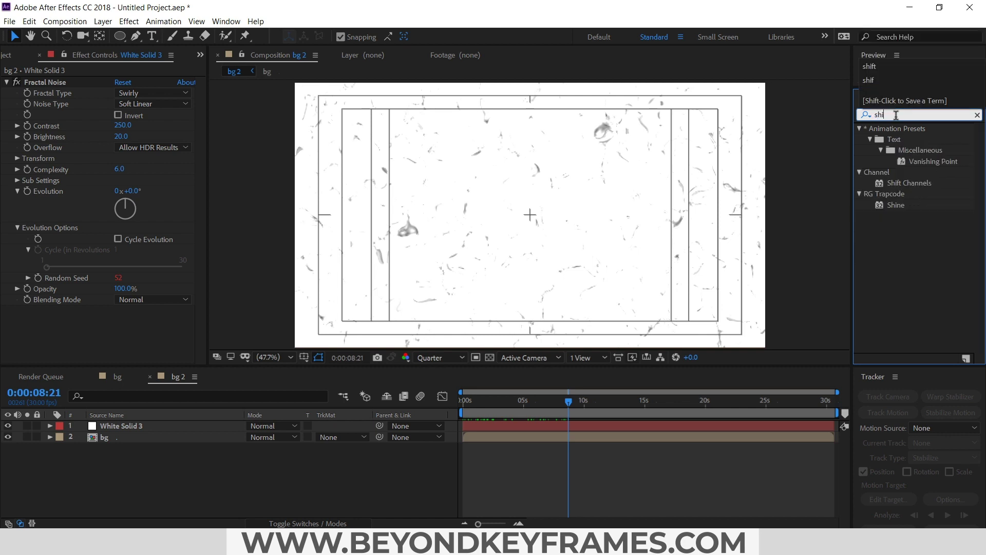
drag(903, 184, 125, 430)
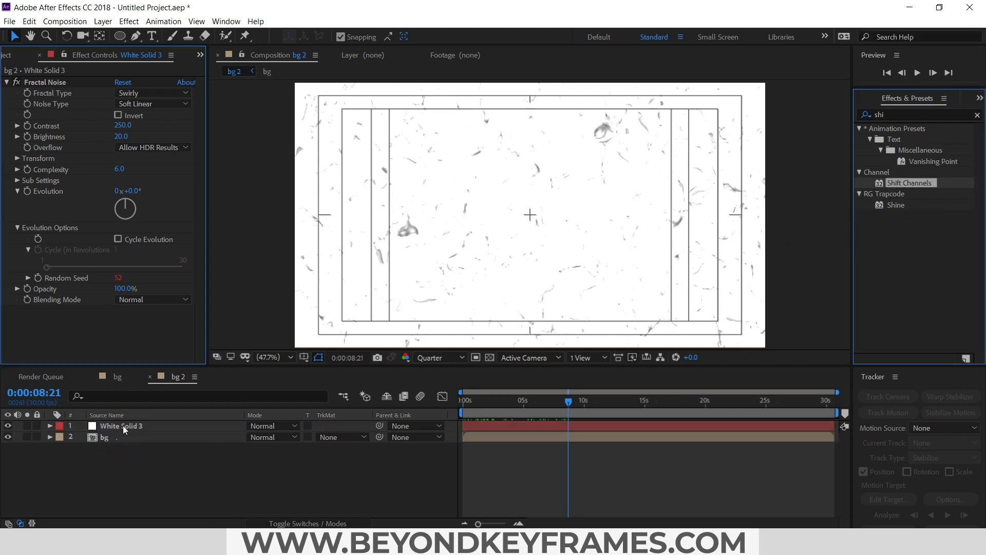
click(7, 82)
click(134, 107)
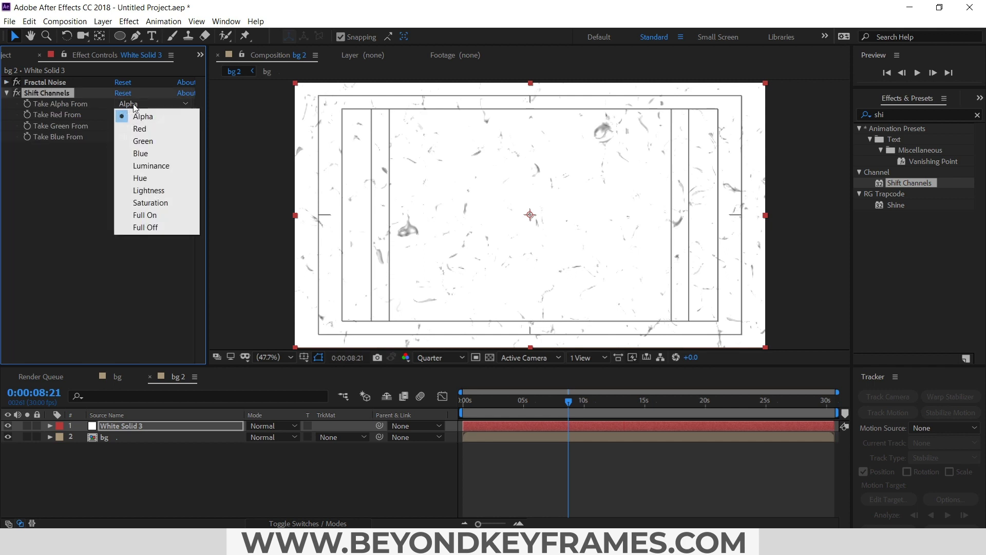
click(151, 165)
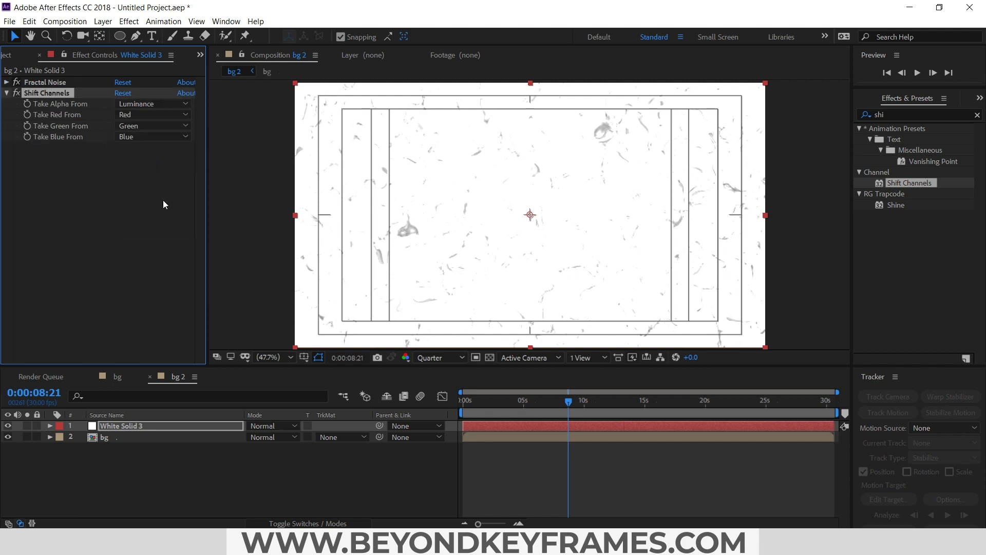
Step: Apply the Fill effect to White Solid 3 with a black colour and collapse the Shift Channels settings
double_click(904, 115)
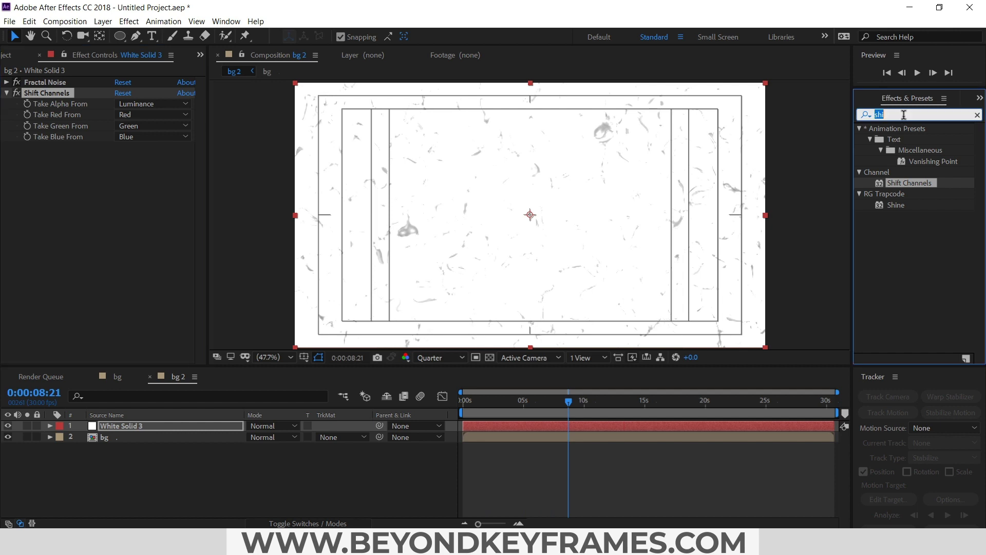
text(fill)
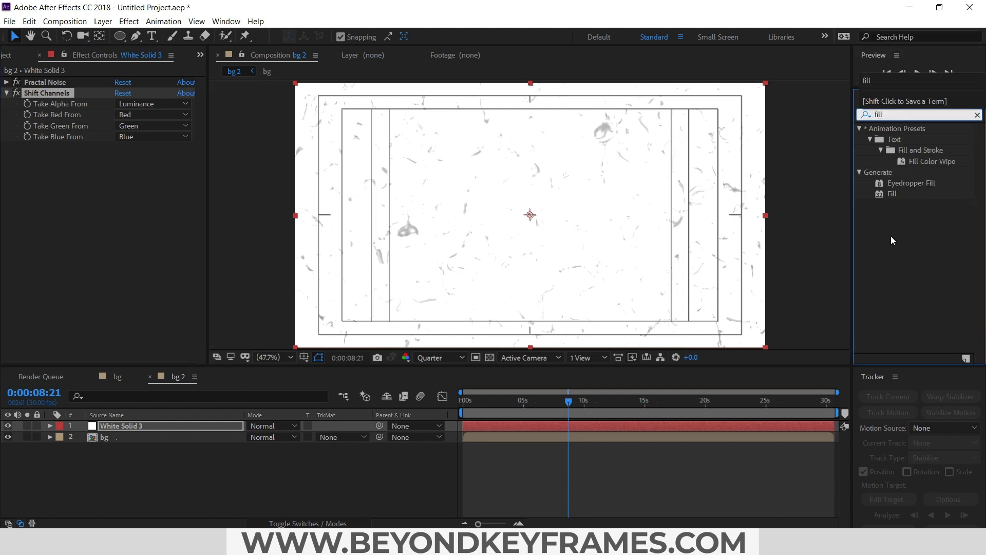
drag(893, 202, 125, 435)
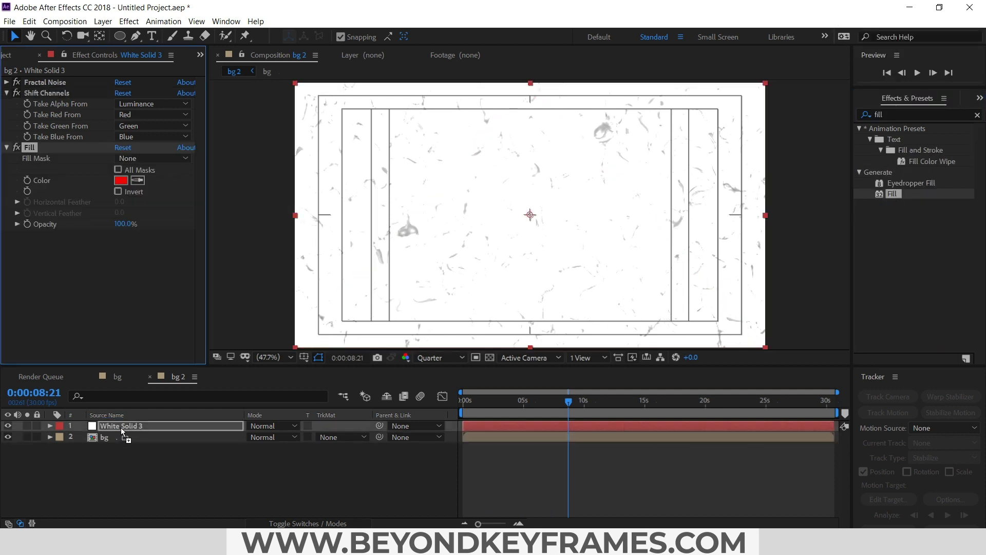
click(121, 180)
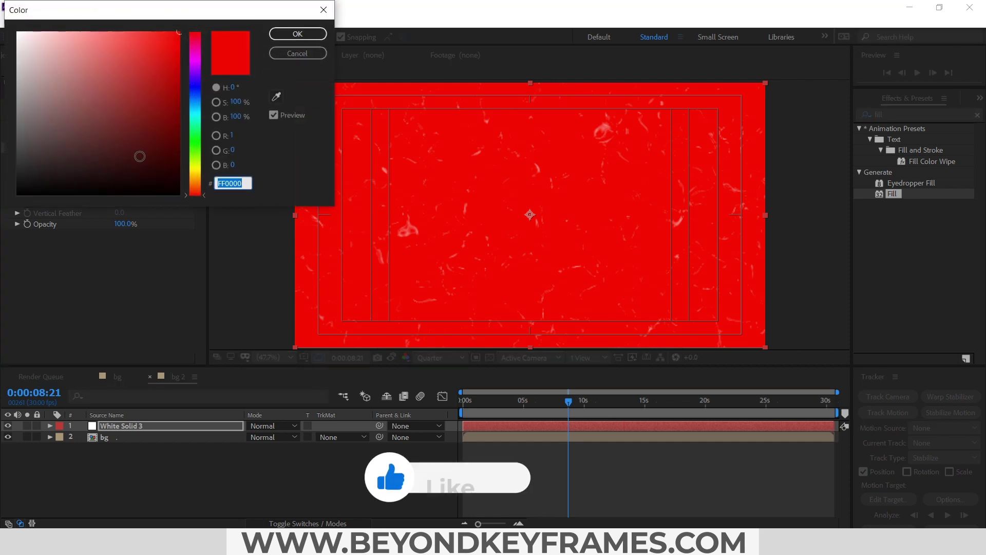
drag(139, 154, 2, 207)
click(298, 34)
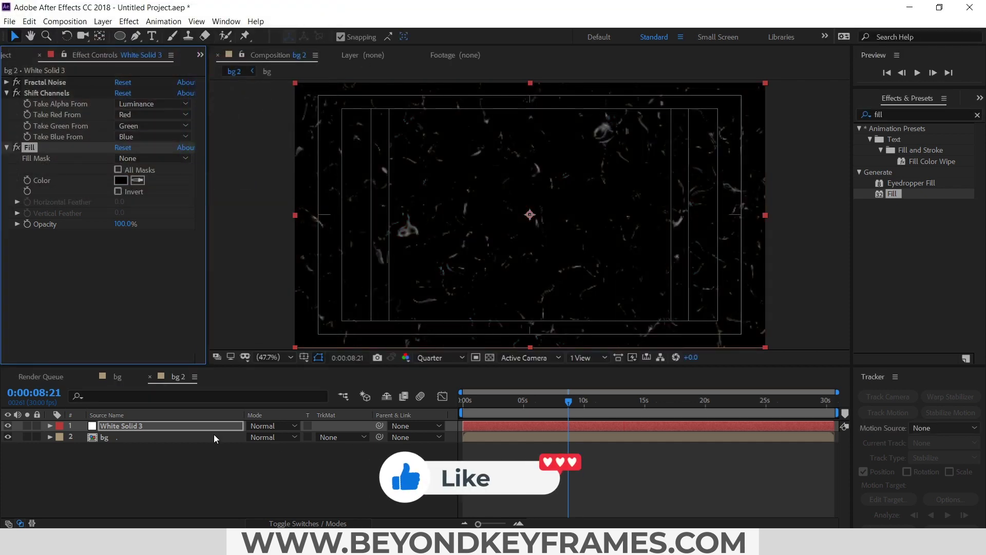
click(6, 93)
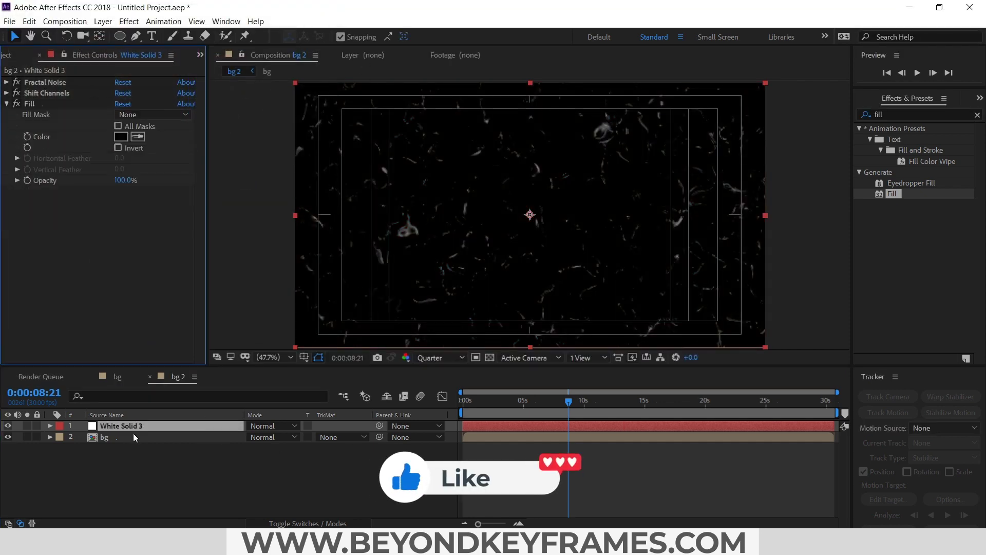
Step: Rename White Solid 3 as Noise and set its blending mode to Overlay
right_click(135, 426)
click(156, 420)
text(No)
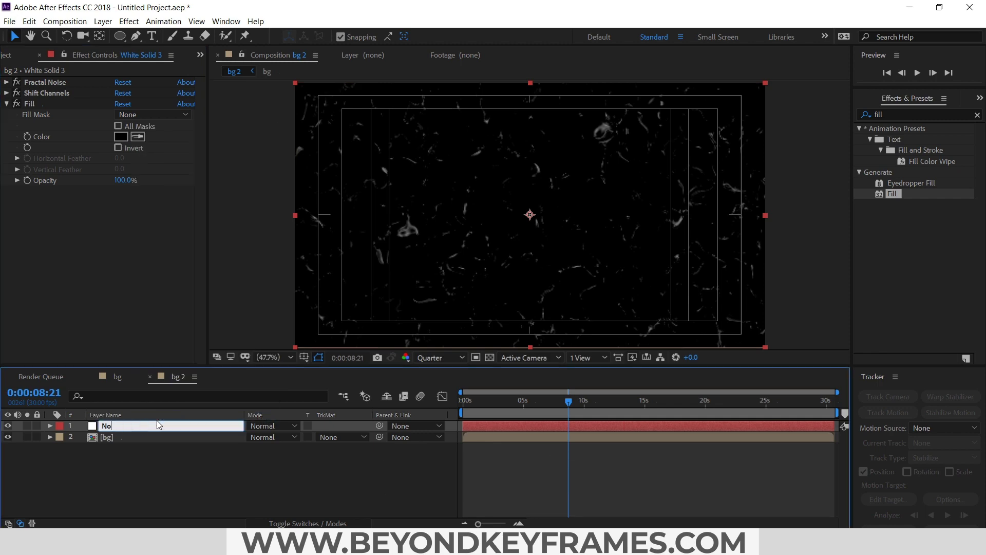
text(ise)
key(Return)
click(281, 425)
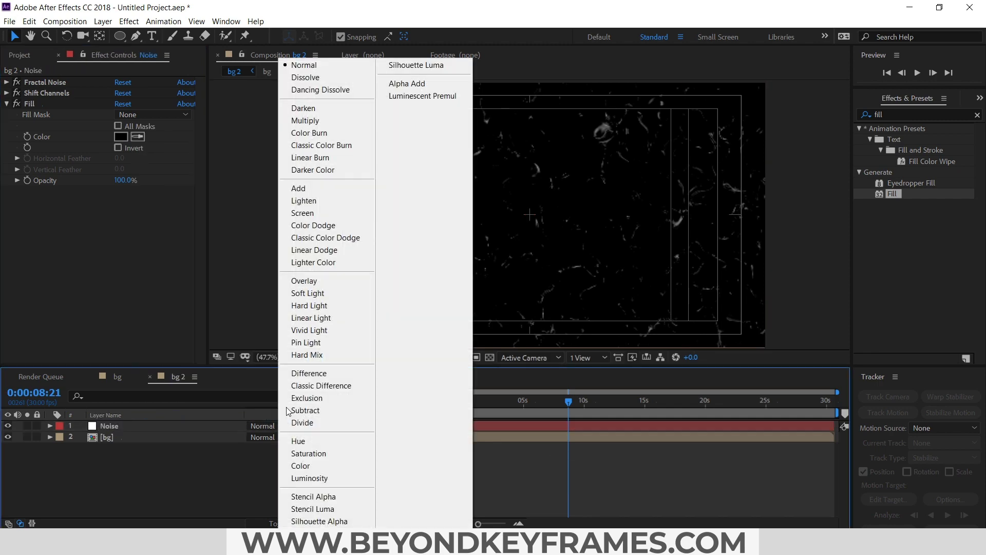
click(304, 280)
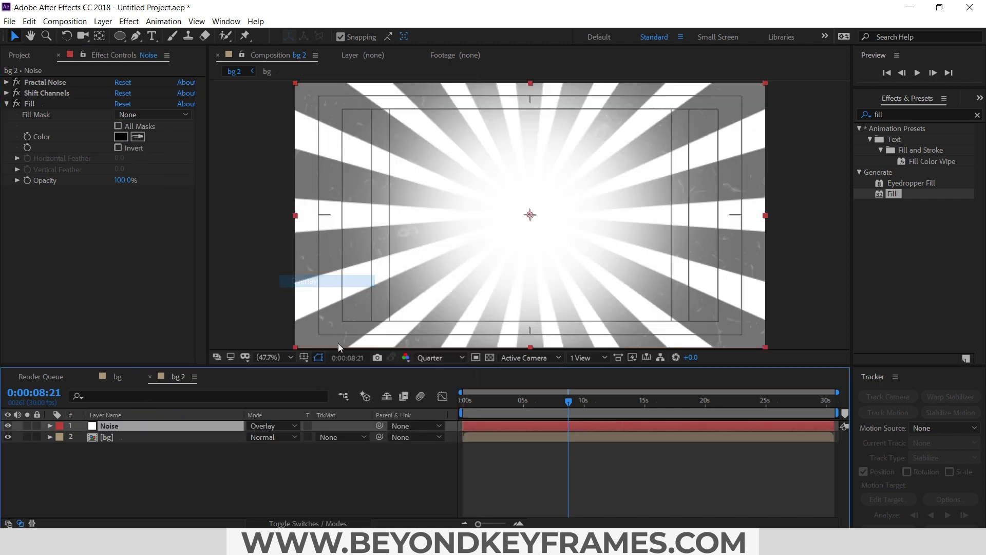
Step: Preview the noise overlay on the rotating sunburst from about two seconds onward
click(485, 403)
key(space)
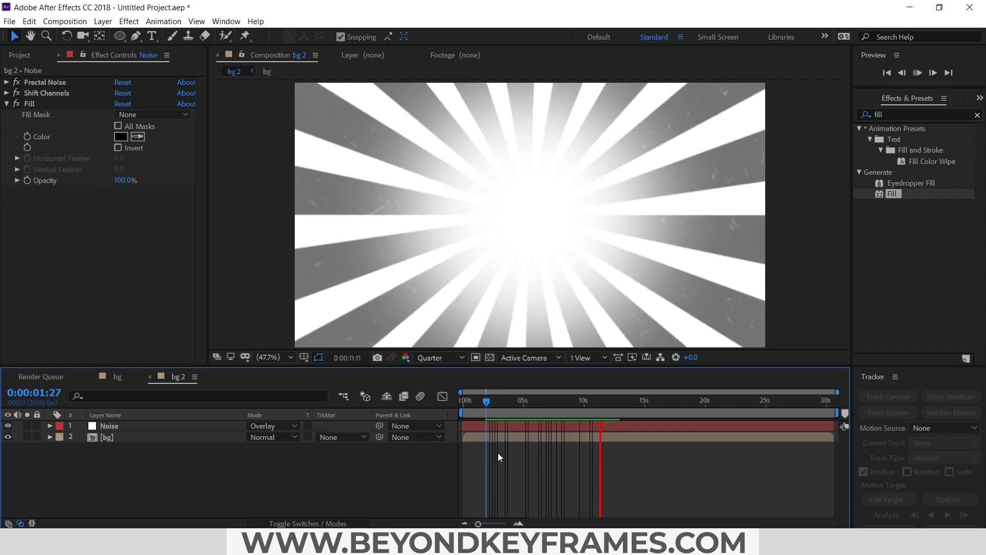
key(space)
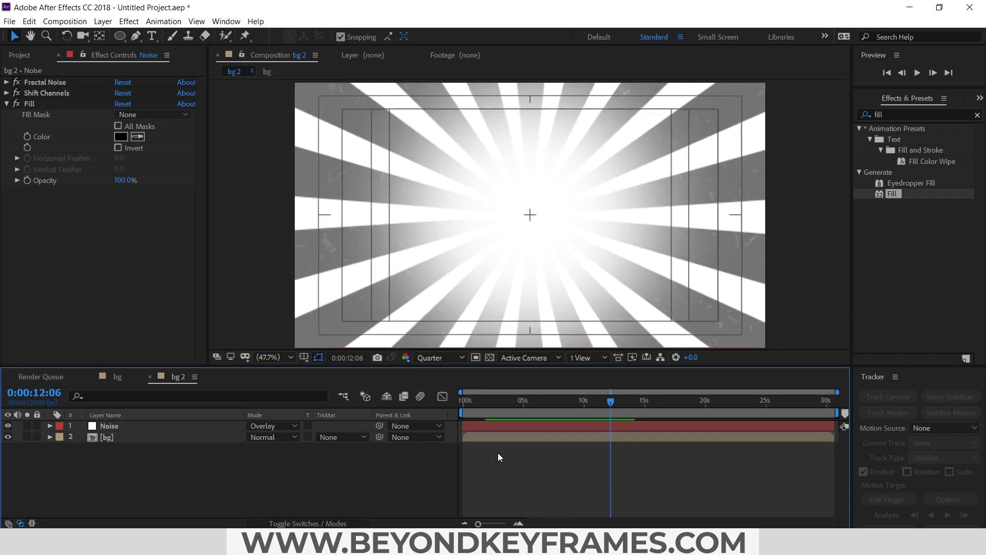
Step: Create a new composition 200 px wide and 200 px high, keeping the default name Comp 1
click(22, 60)
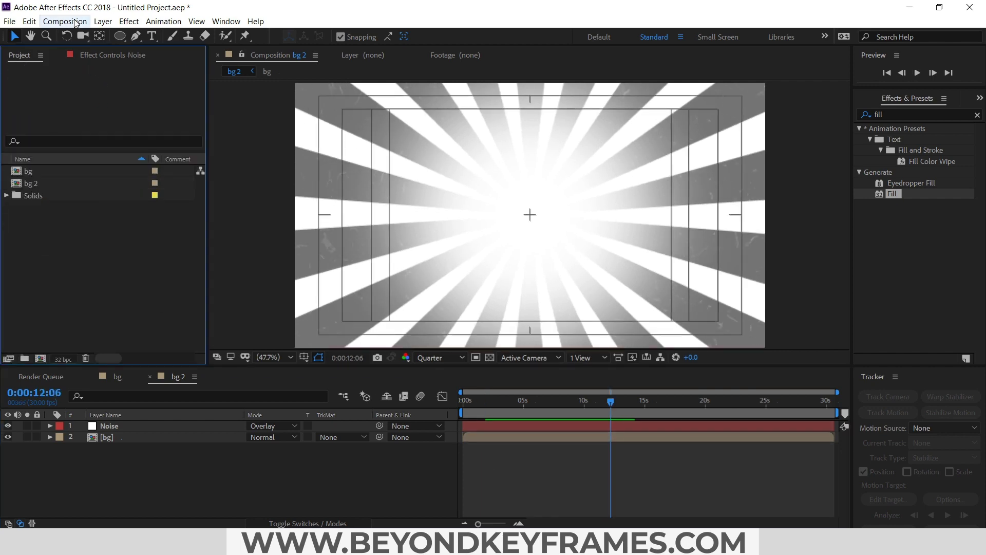
click(65, 21)
click(79, 35)
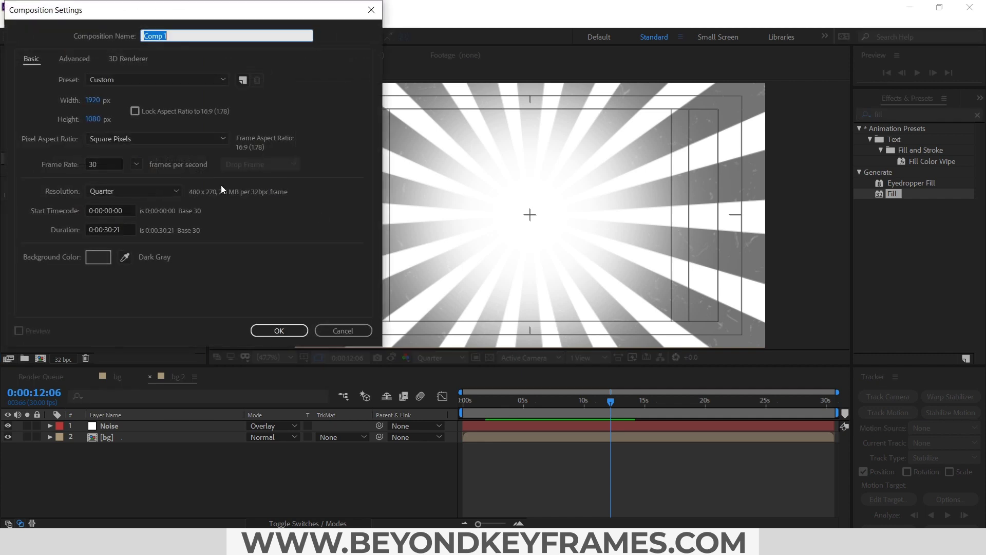
click(93, 100)
text(200)
key(Tab)
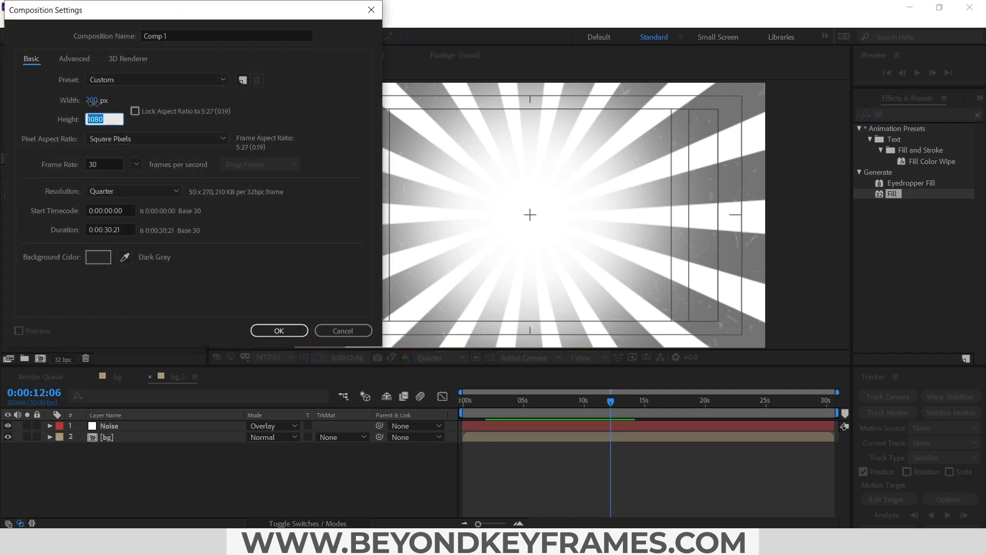
text(200)
key(Return)
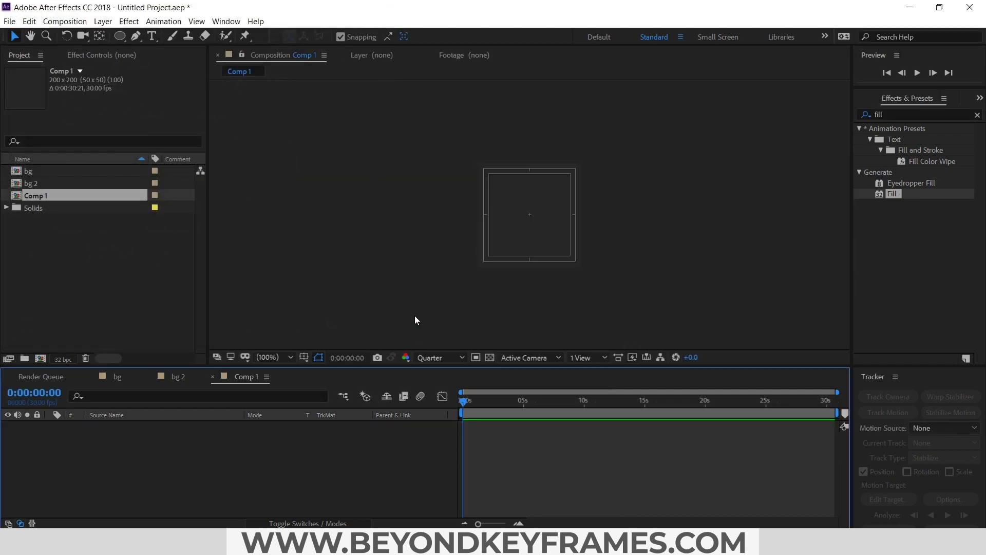
Step: Draw a narrow vertical rectangle shape near the centre of Comp 1
click(289, 358)
click(291, 147)
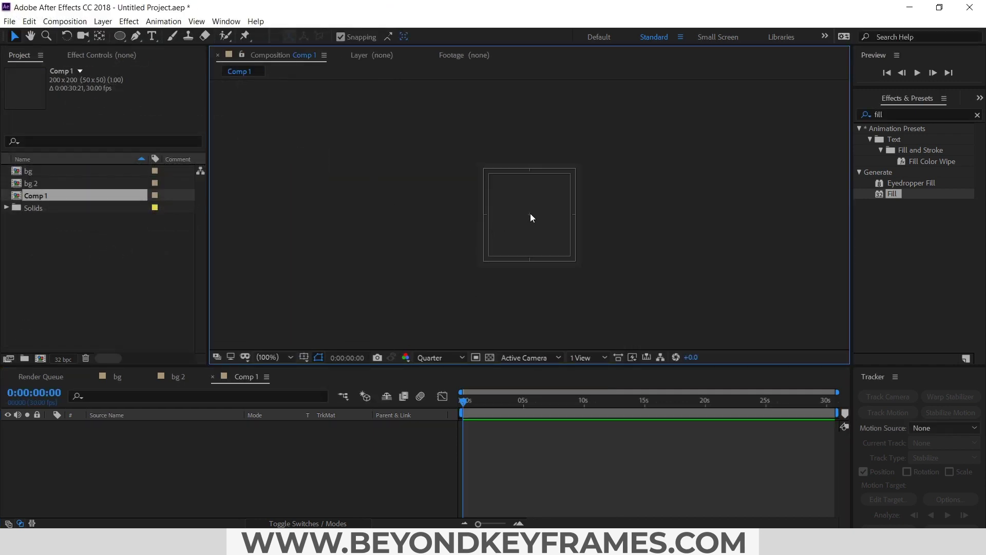
scroll(531, 218, down, 2)
click(260, 431)
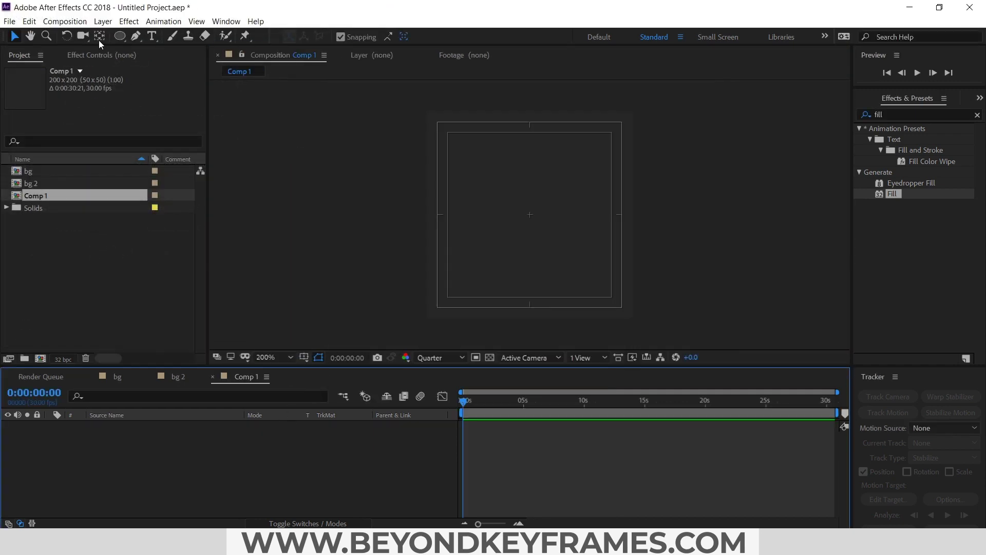
drag(126, 39, 169, 35)
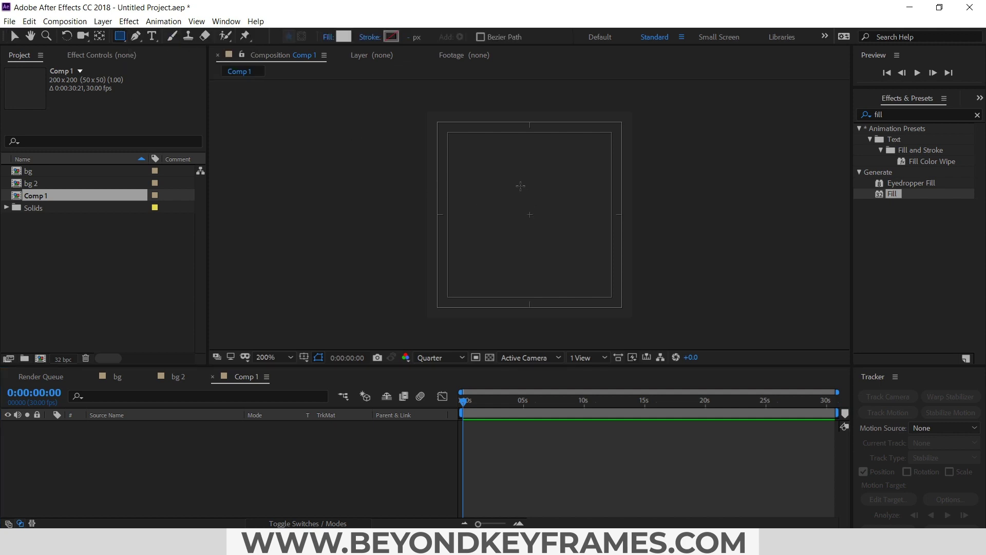
drag(522, 185, 532, 247)
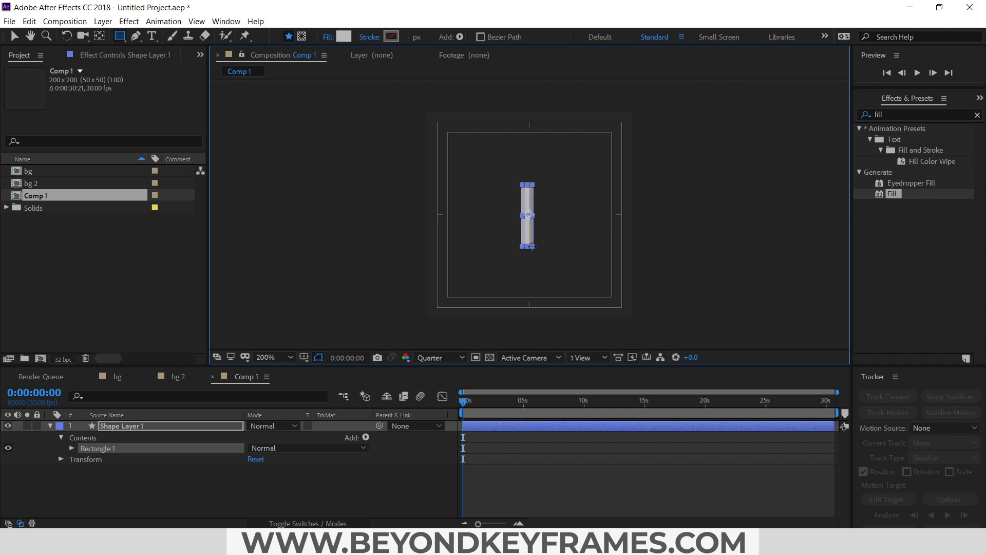
Step: Centre the rectangle layer's anchor point on its content and centre the layer in the composition
click(143, 422)
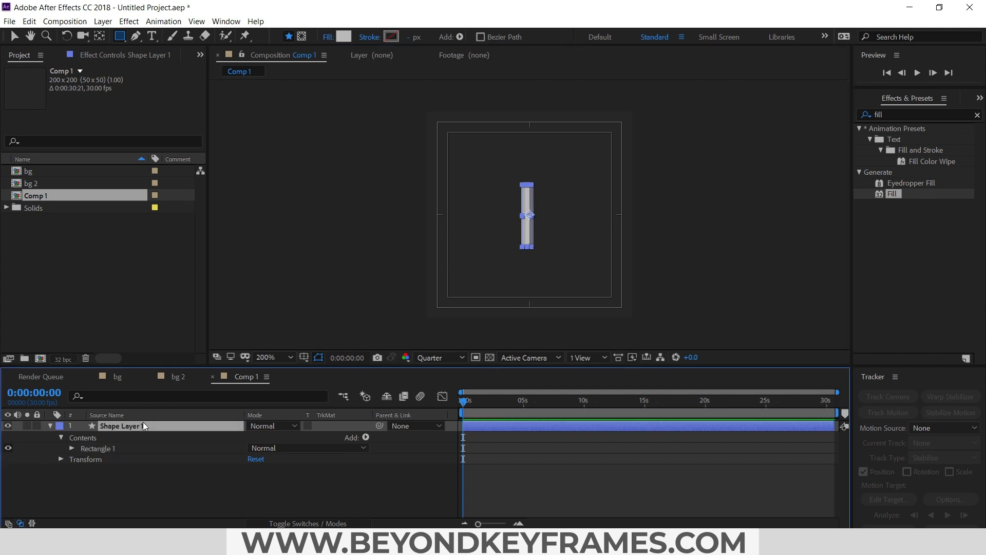
key(ctrl+alt+Home)
key(ctrl+Home)
key(v)
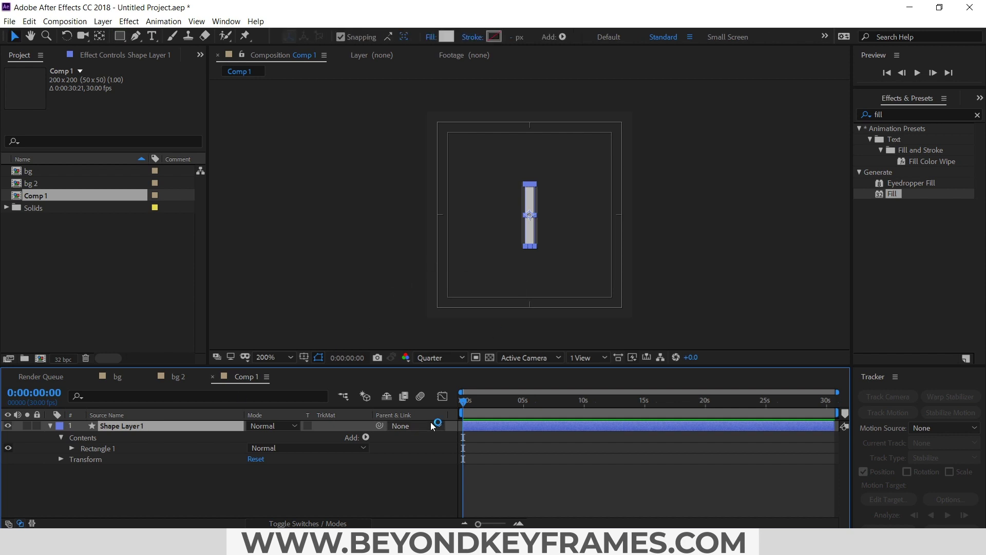
Step: Set the preview resolution to Full and change the rectangle's fill colour to white (FFFFFF)
click(429, 360)
click(437, 386)
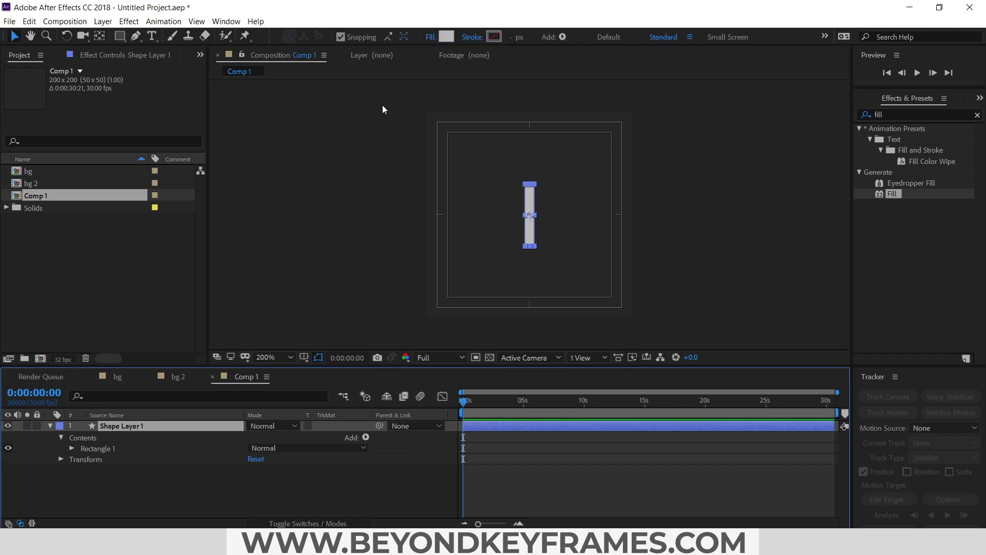
click(445, 39)
drag(51, 32, 3, 15)
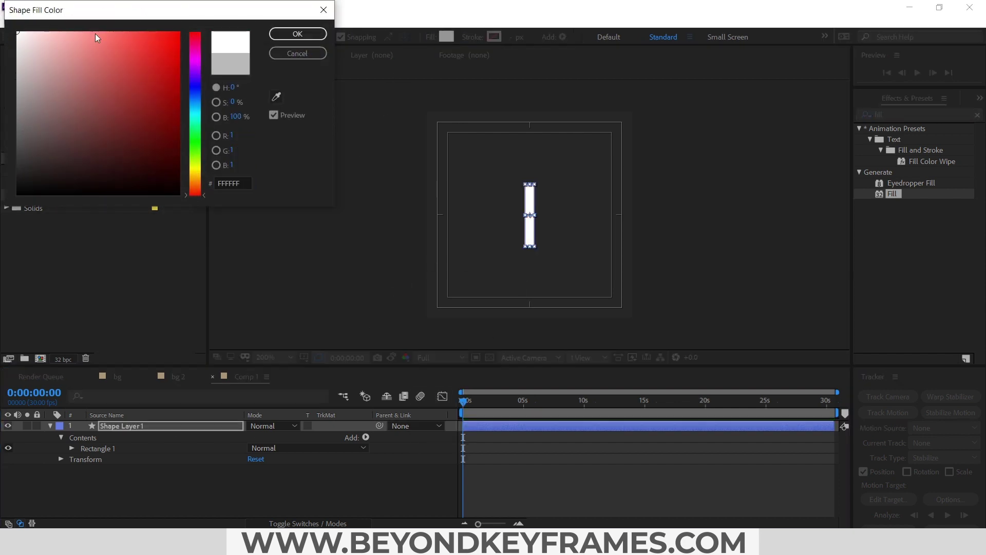
click(312, 34)
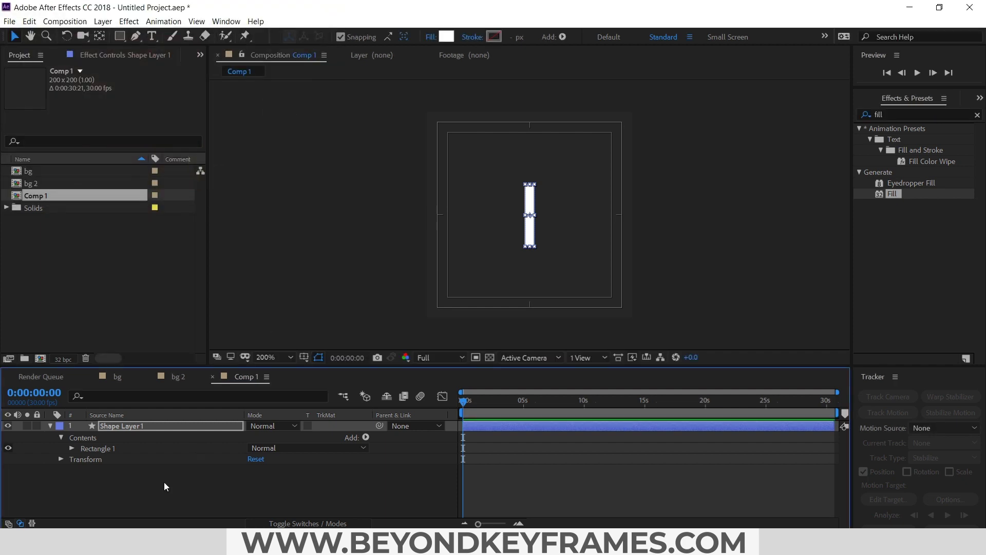
Step: Duplicate Shape Layer 1 and rotate the copy 90° to form a plus sign
click(141, 427)
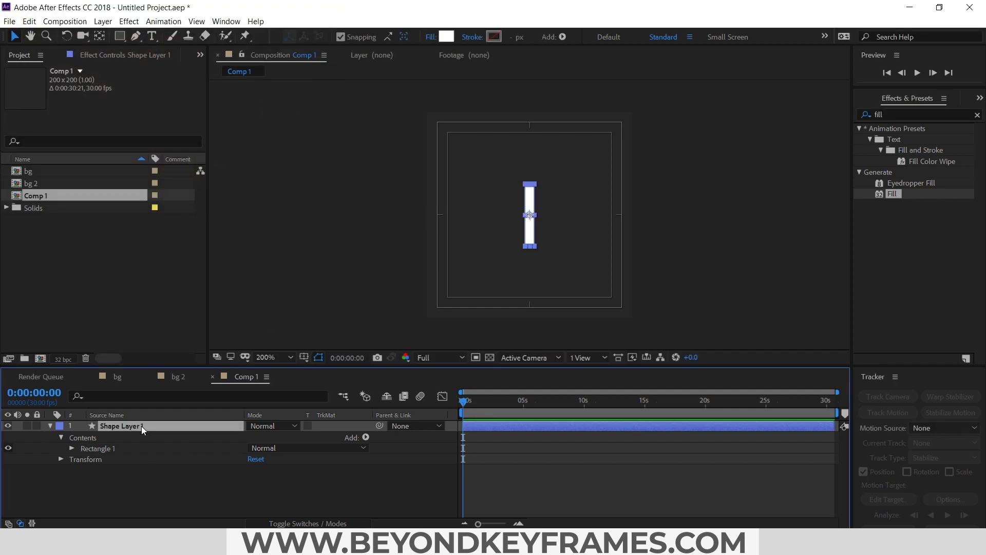
key(ctrl+d)
key(r)
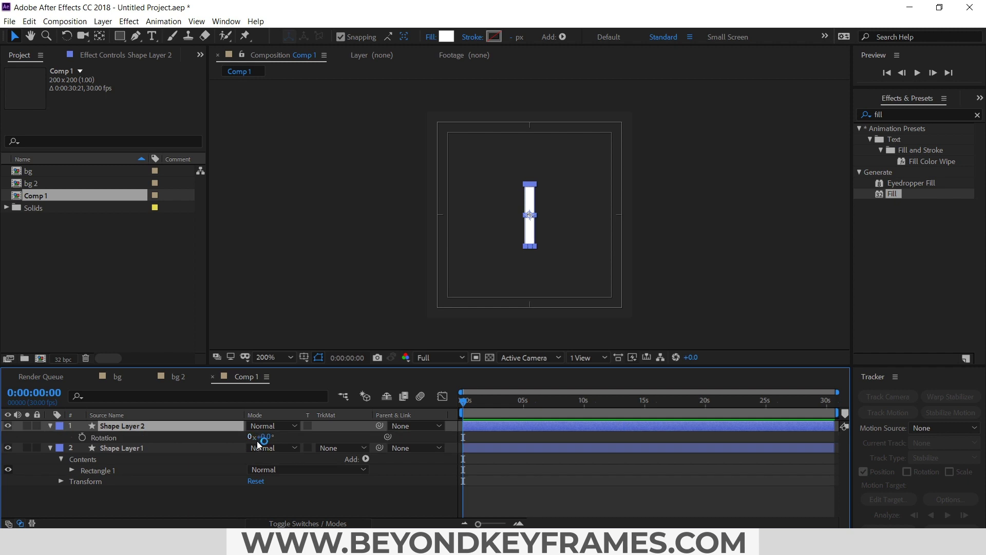
drag(263, 436, 261, 436)
click(260, 436)
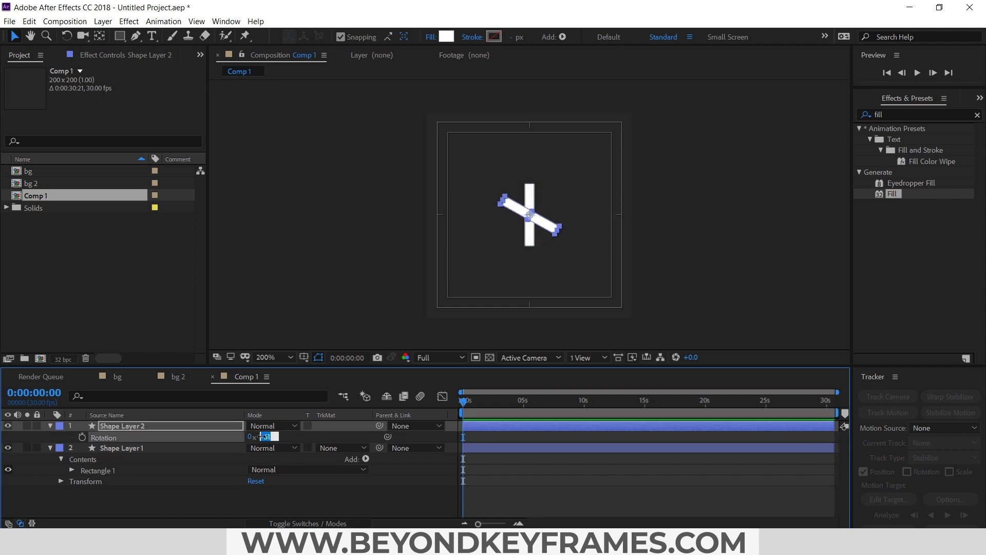
text(90)
key(Return)
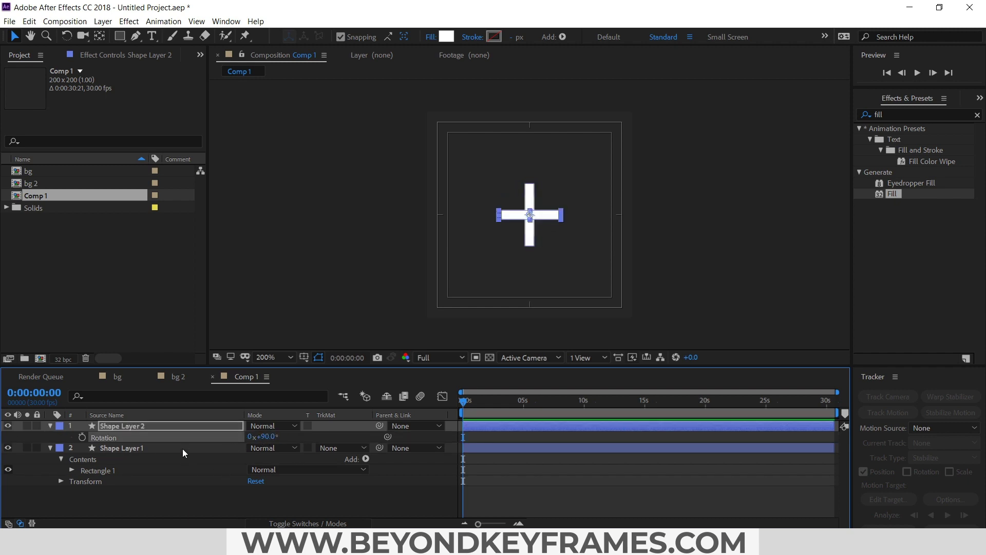
Step: Set the opacity of both shape layers to 50% and collapse their properties
click(183, 448)
key(t)
click(253, 438)
text(50)
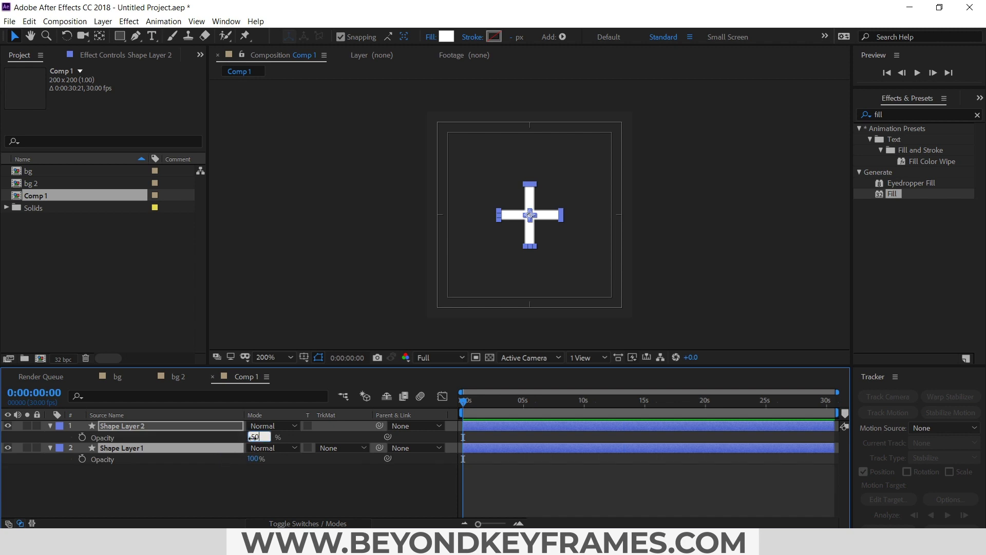
key(Return)
click(276, 491)
key(t)
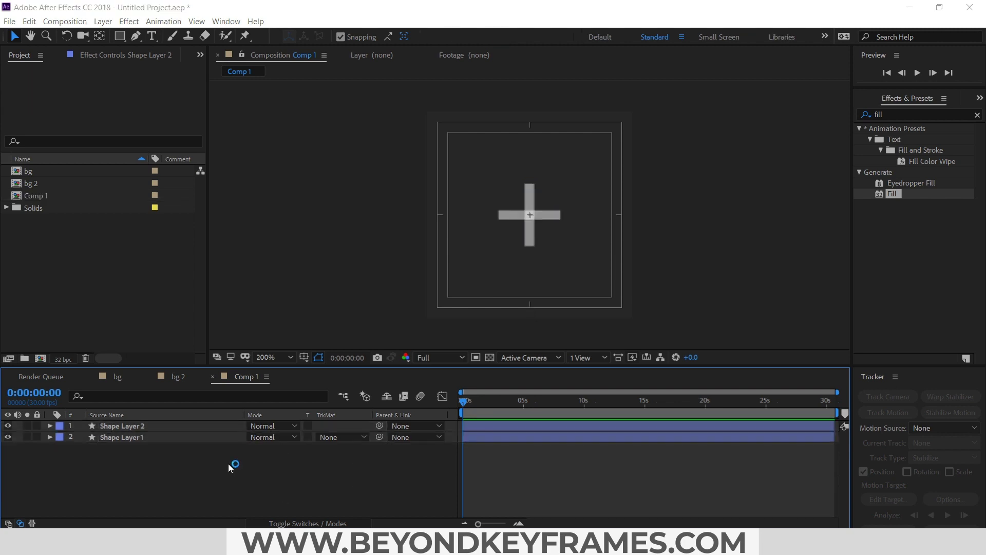
Step: Rename the plus-sign composition to cr
key(ctrl+k)
text(cr)
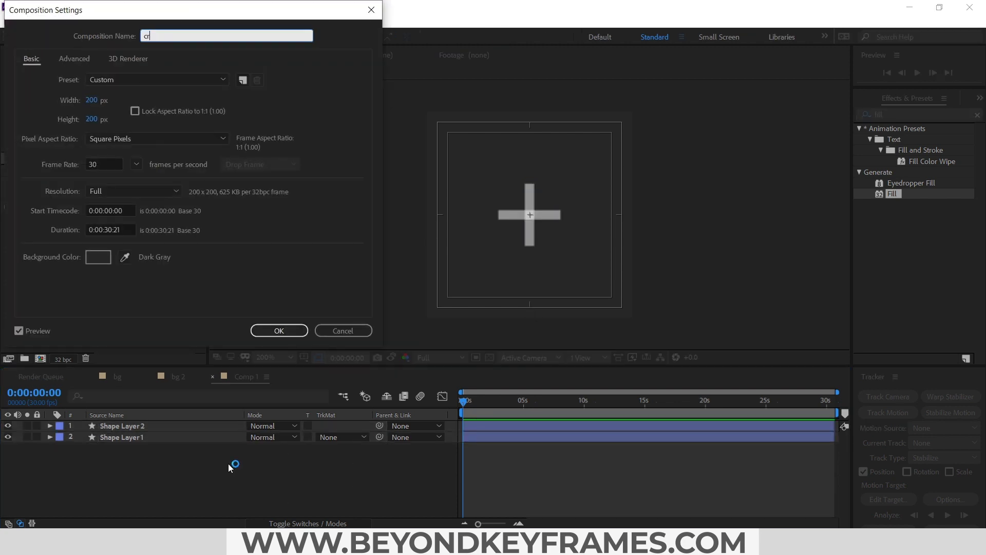
key(Return)
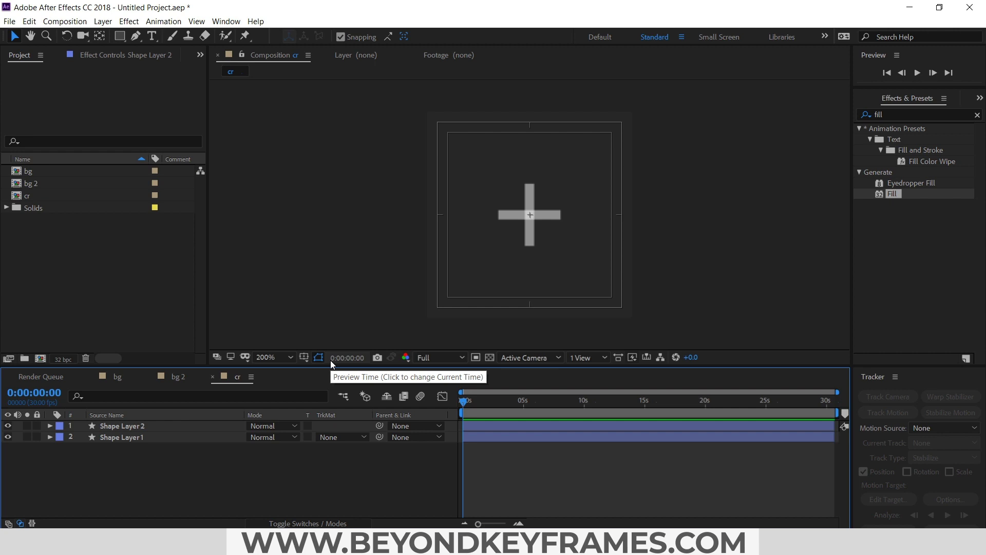
Step: Create a new 1920 x 1080 composition named cr_1
click(65, 21)
click(87, 33)
click(97, 100)
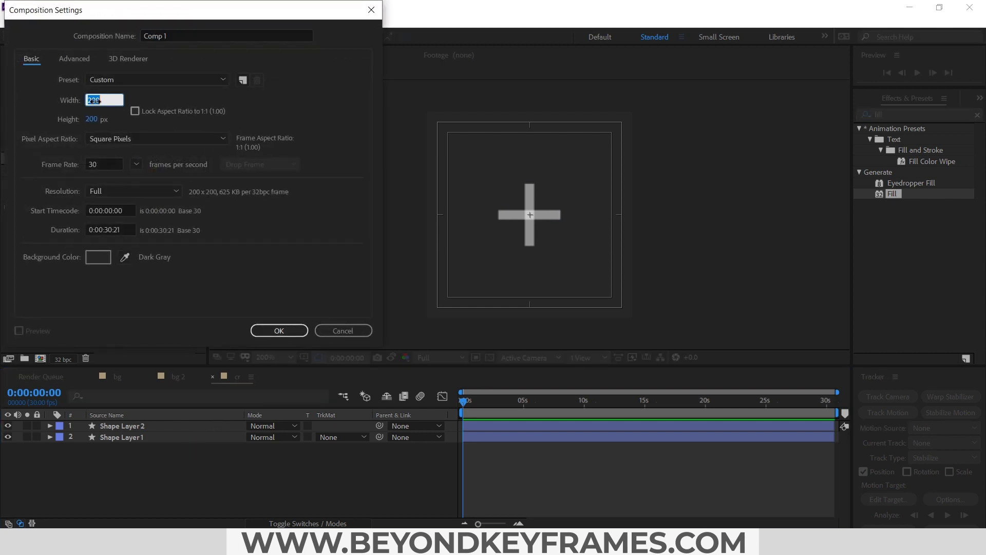
text(1920)
key(Tab)
text(108)
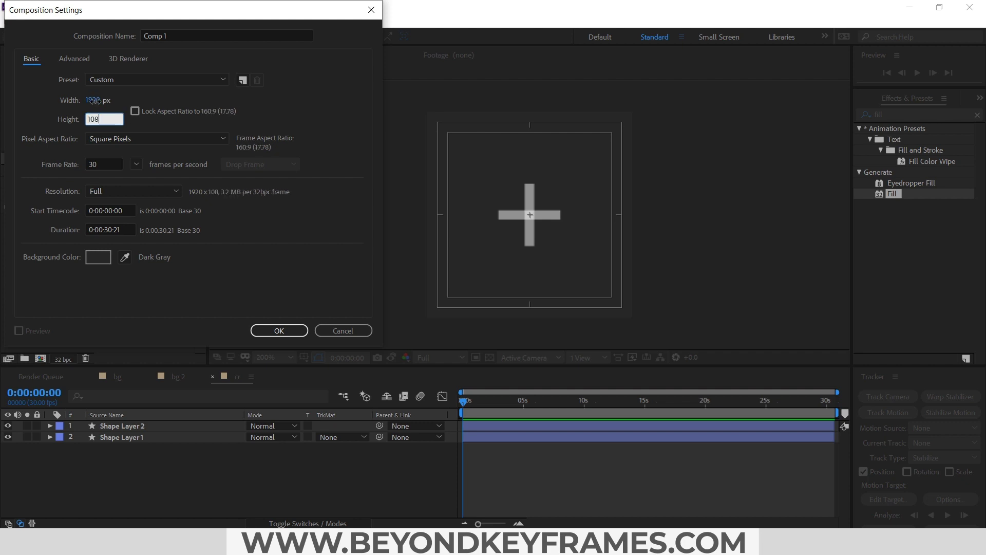
text(0)
click(173, 33)
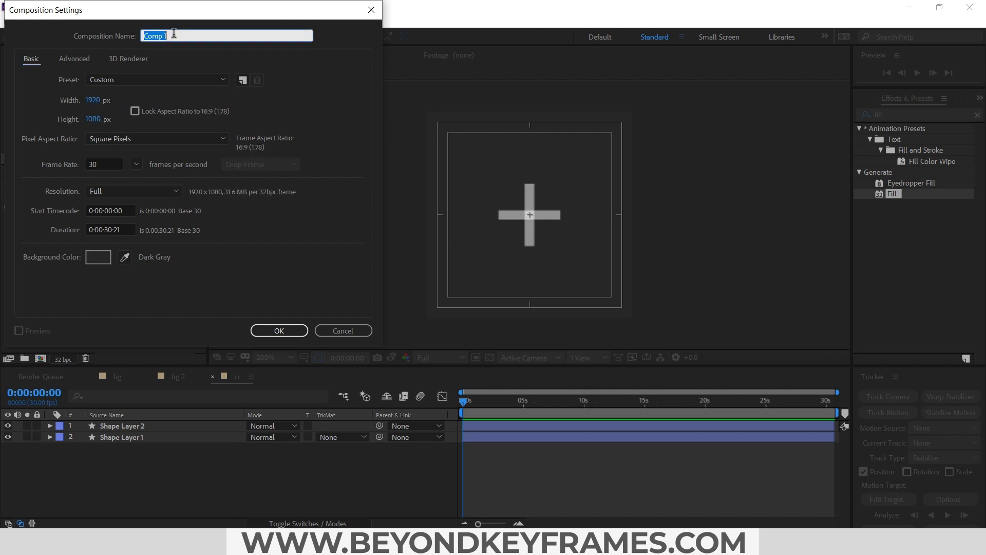
text(cr_1)
key(Return)
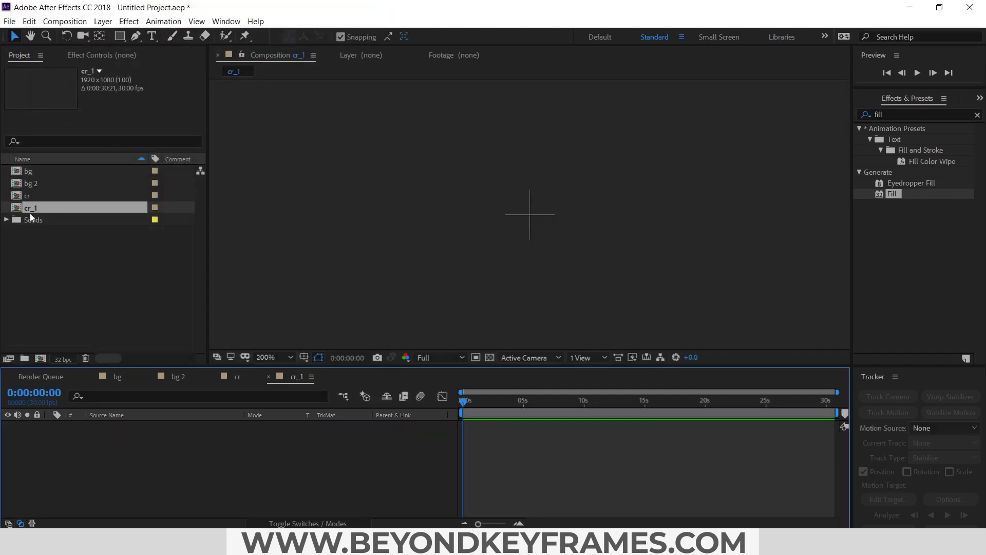
Step: Place the cr composition in cr_1 as a layer and apply the Motion Tile effect to it
drag(25, 198, 90, 434)
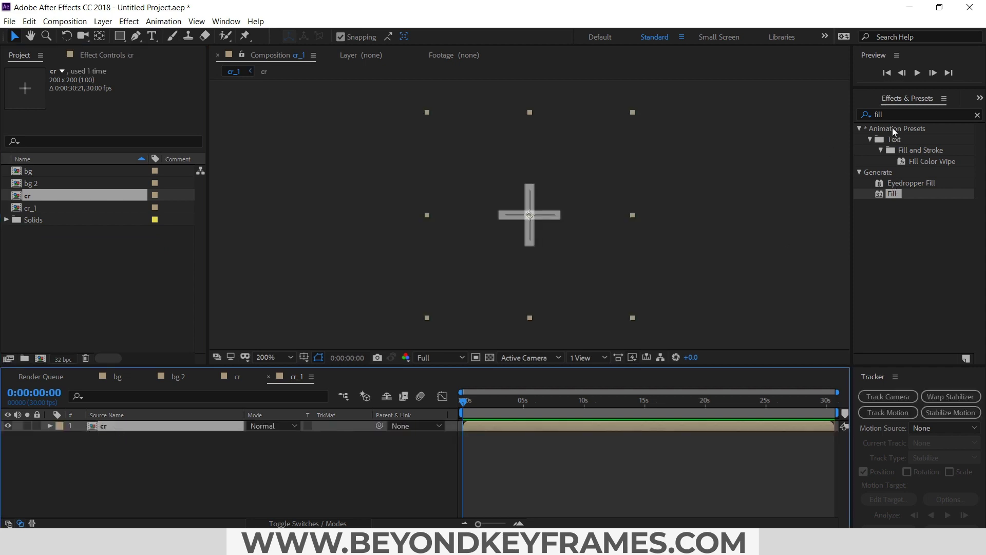
click(895, 113)
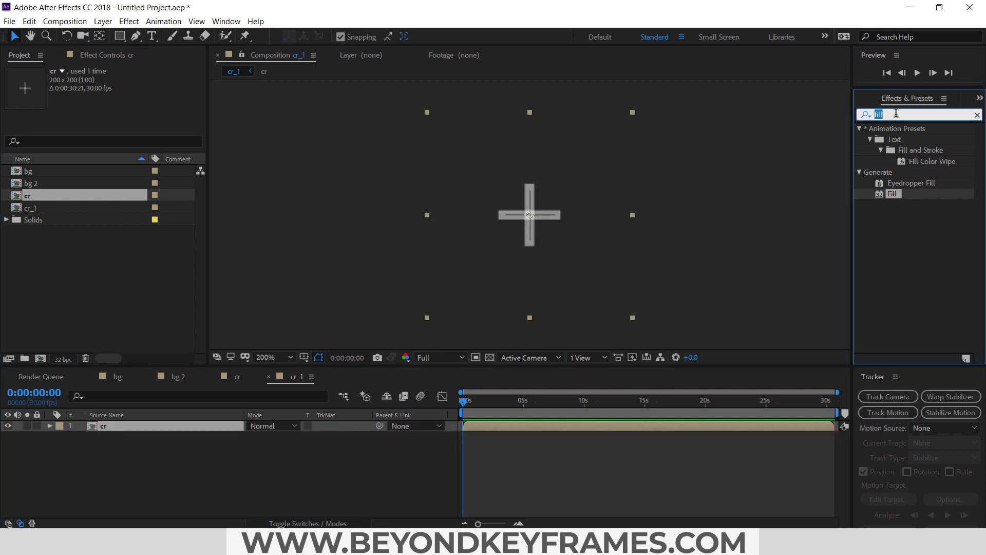
text(motio)
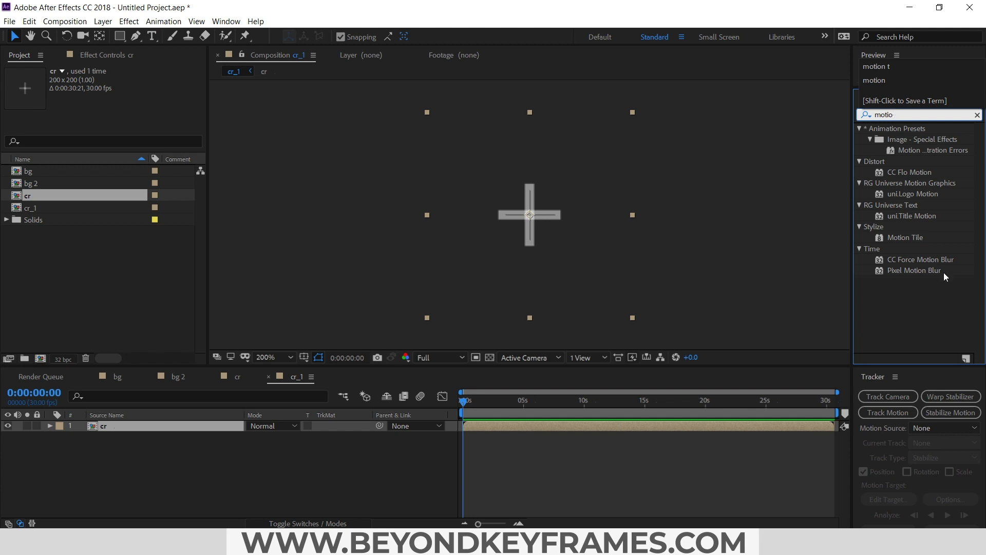
drag(905, 237, 112, 426)
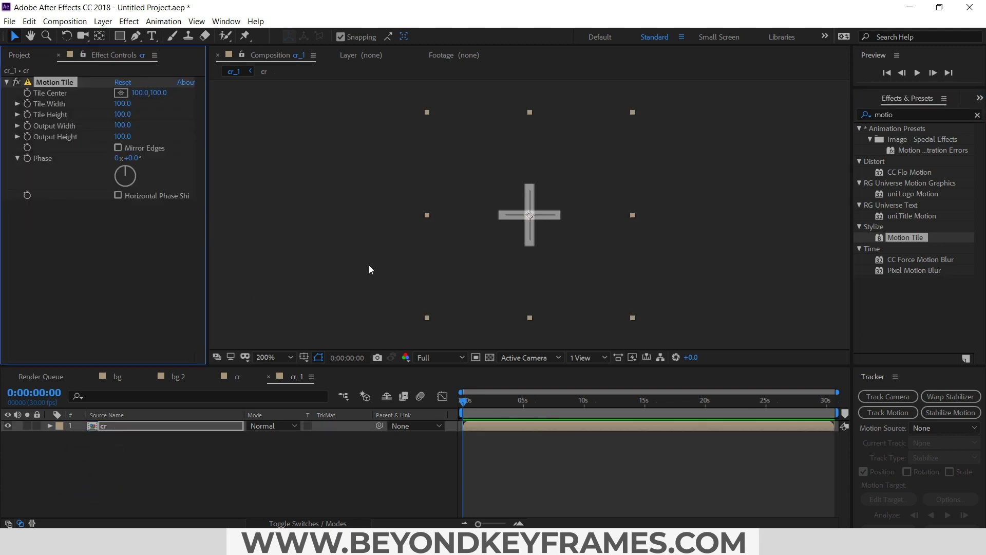
key(comma)
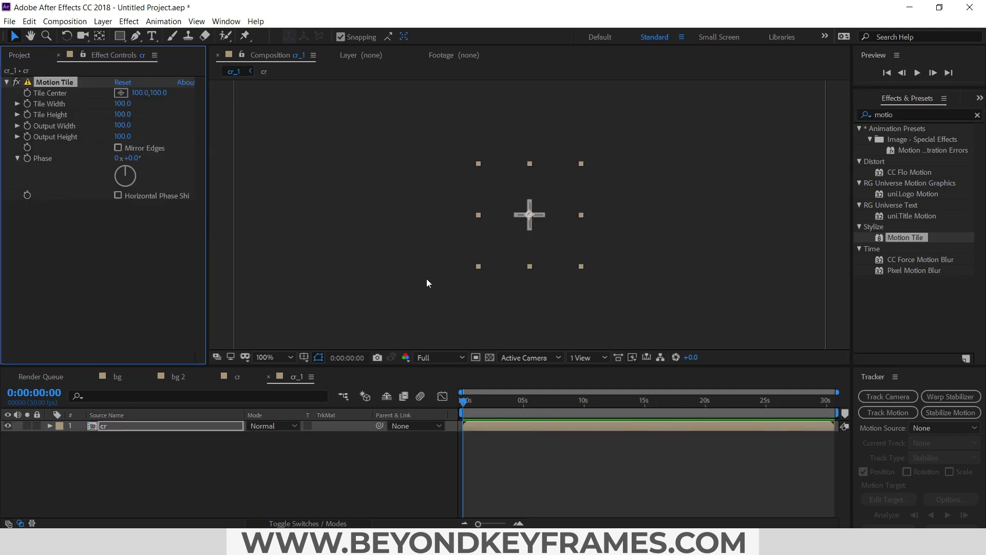
Step: Set the Motion Tile output width to 3000 and the output height to 2250
click(491, 358)
key(apostrophe)
key(apostrophe)
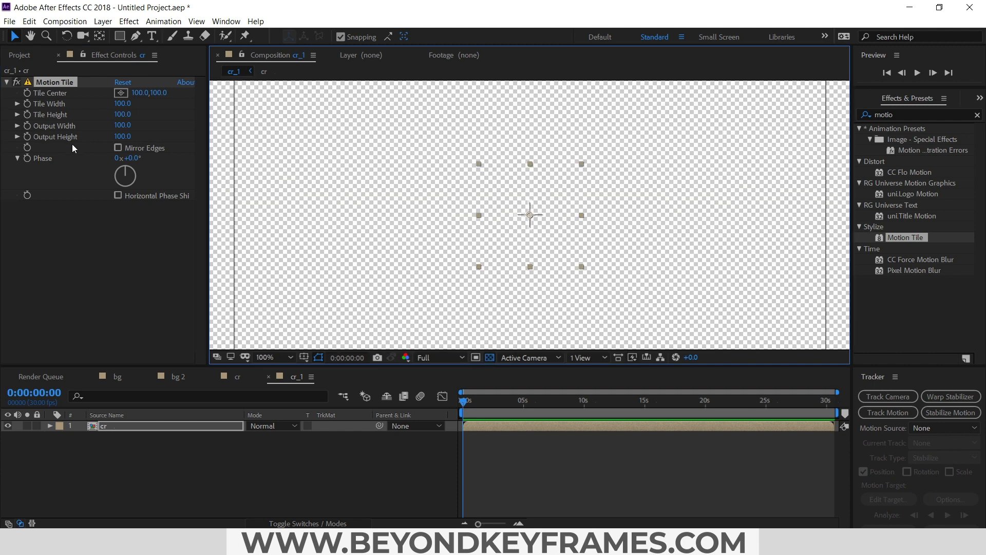
click(122, 125)
text(3)
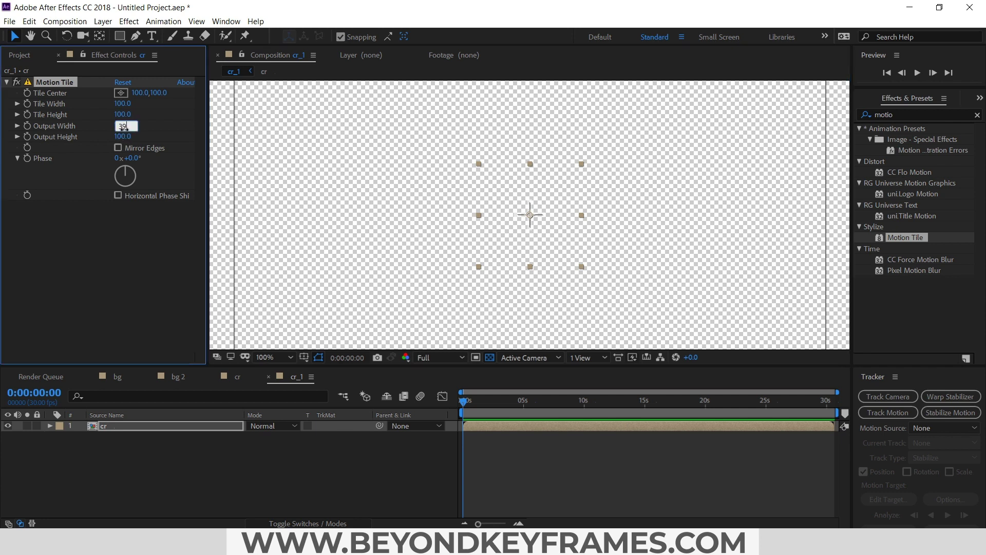
key(Tab)
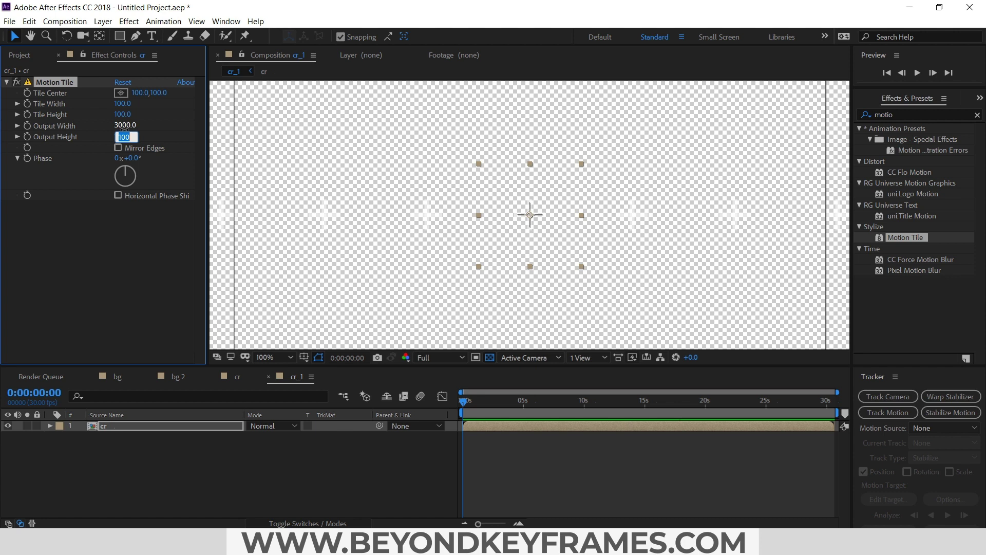
text(2250)
key(Return)
key(comma)
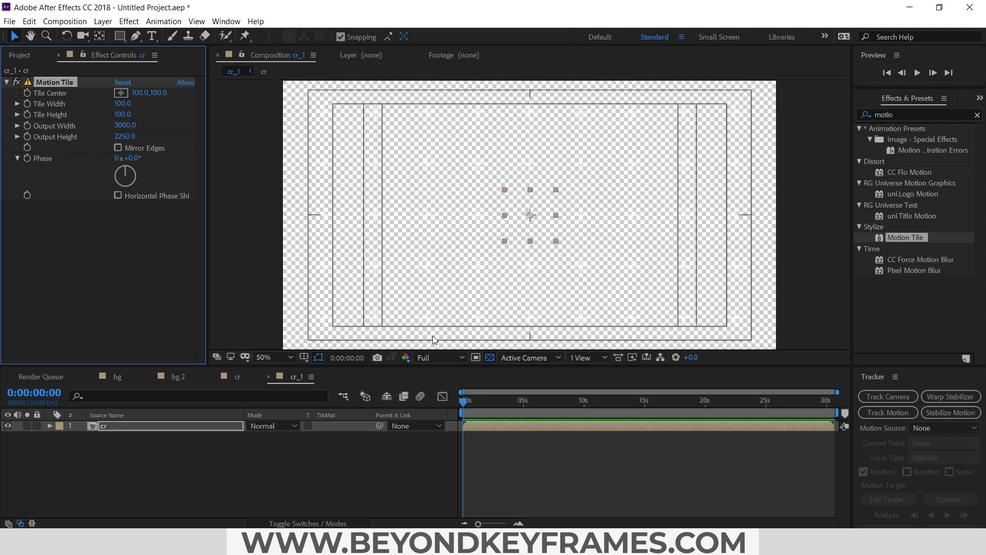
click(491, 359)
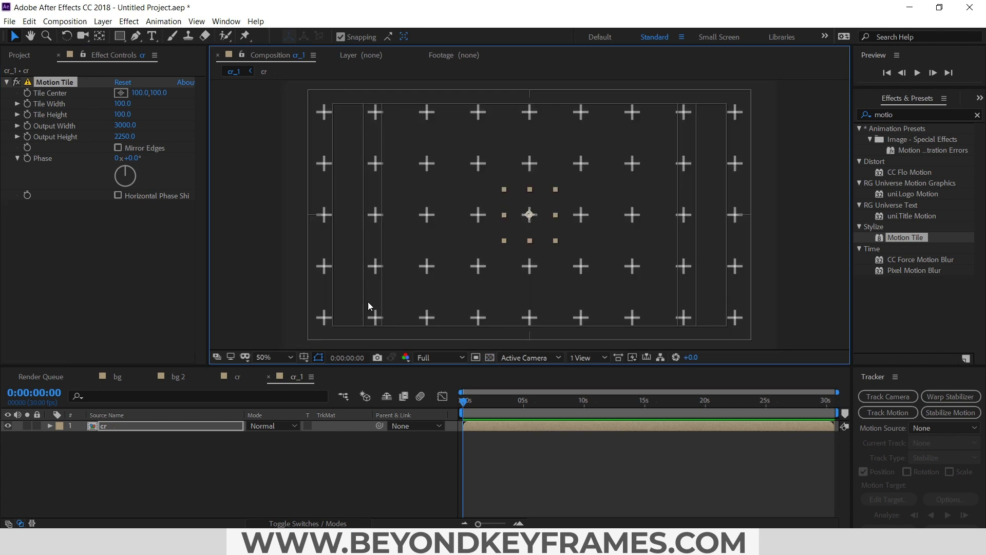
Step: Duplicate the tiled cr layer and offset the copy's tile centre to about -2, -14 so its plus signs fall between the originals
click(122, 429)
key(ctrl+d)
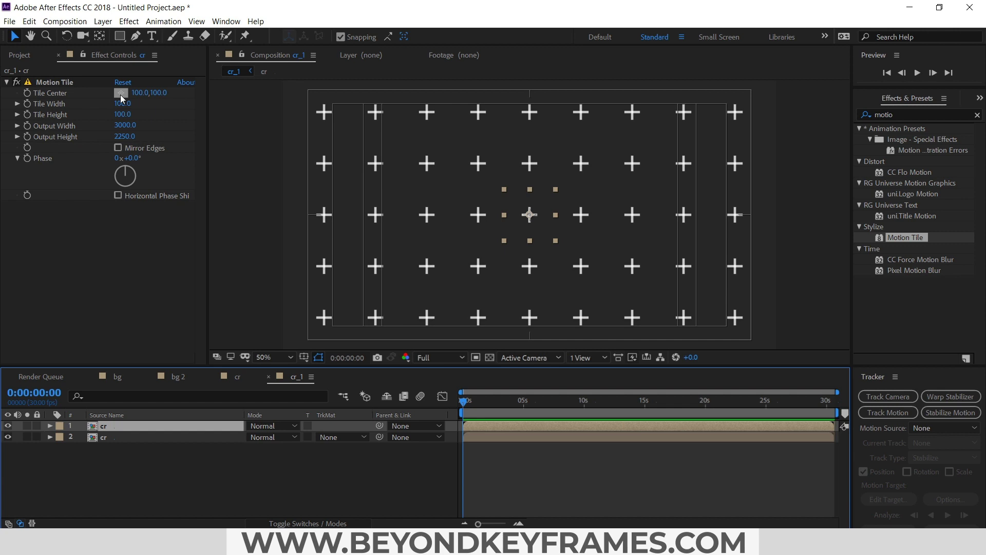
click(121, 93)
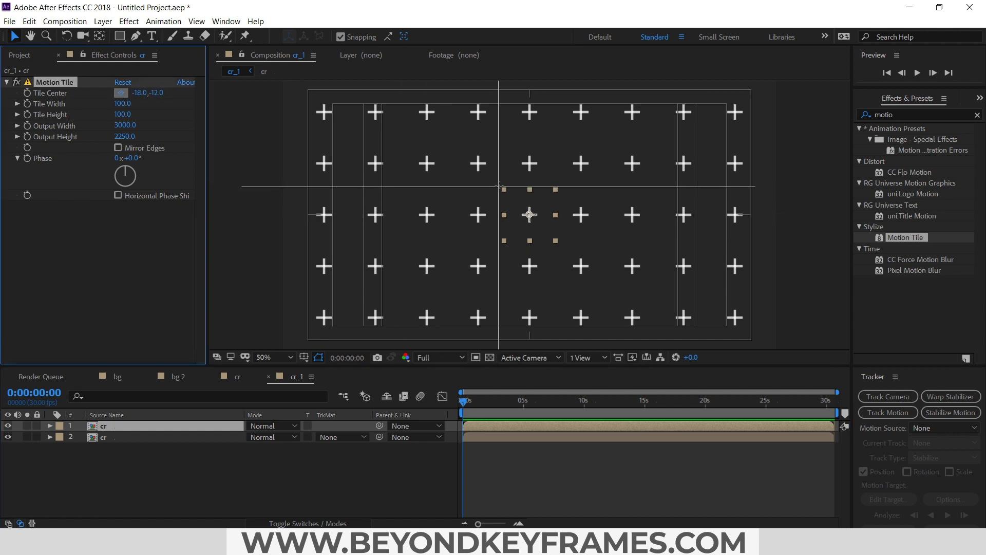
click(503, 186)
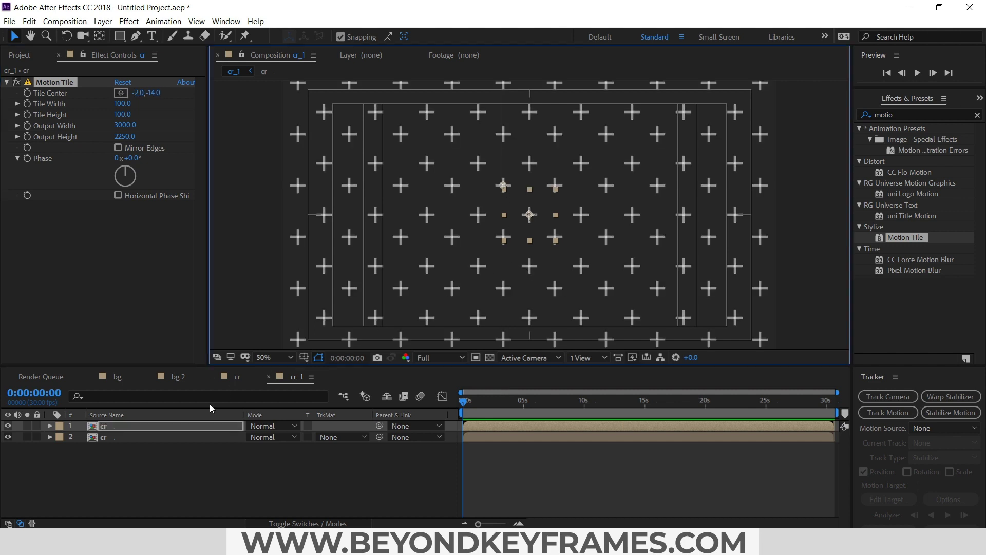
Step: Scale both cr layers to 33% and set their opacity to 77%
shift+click(166, 437)
key(s)
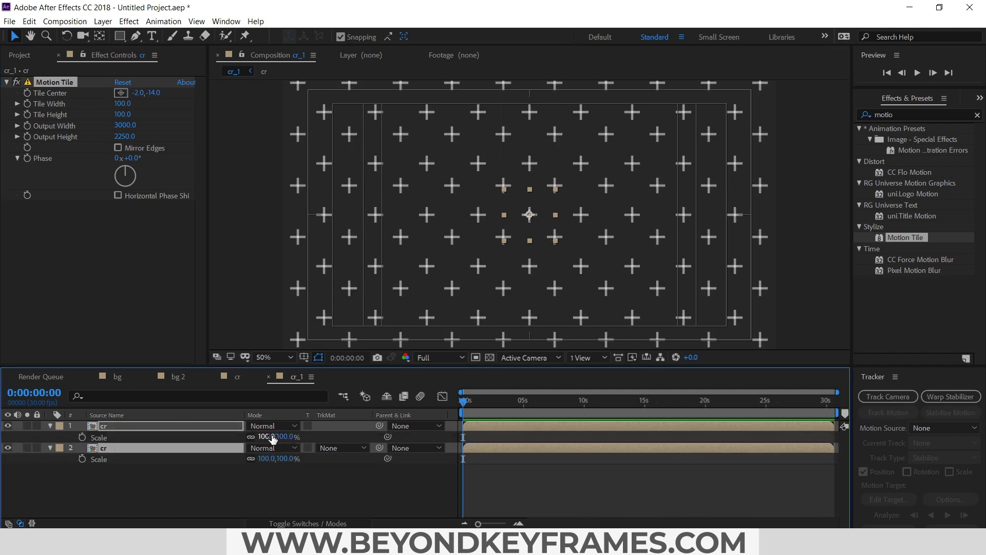
drag(269, 438, 226, 437)
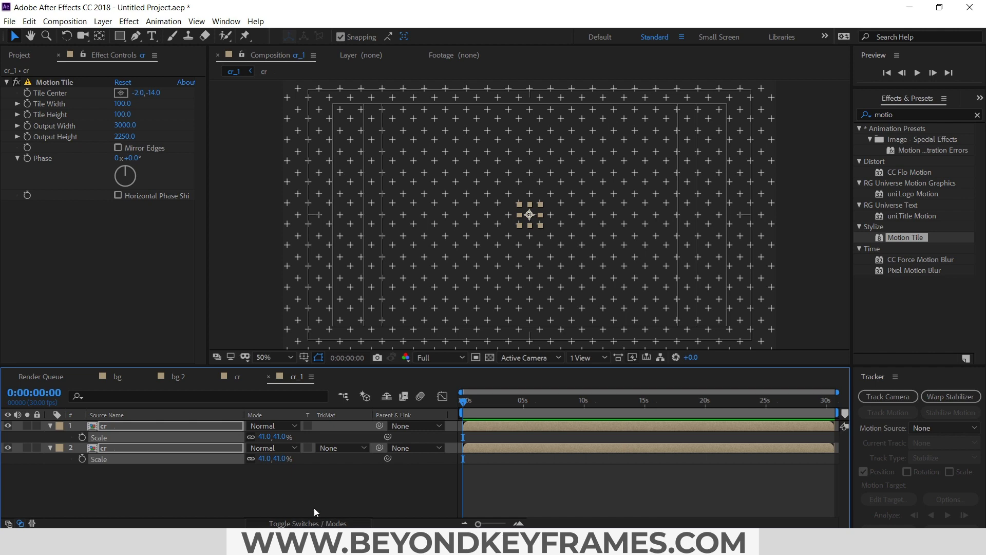
drag(269, 437, 259, 437)
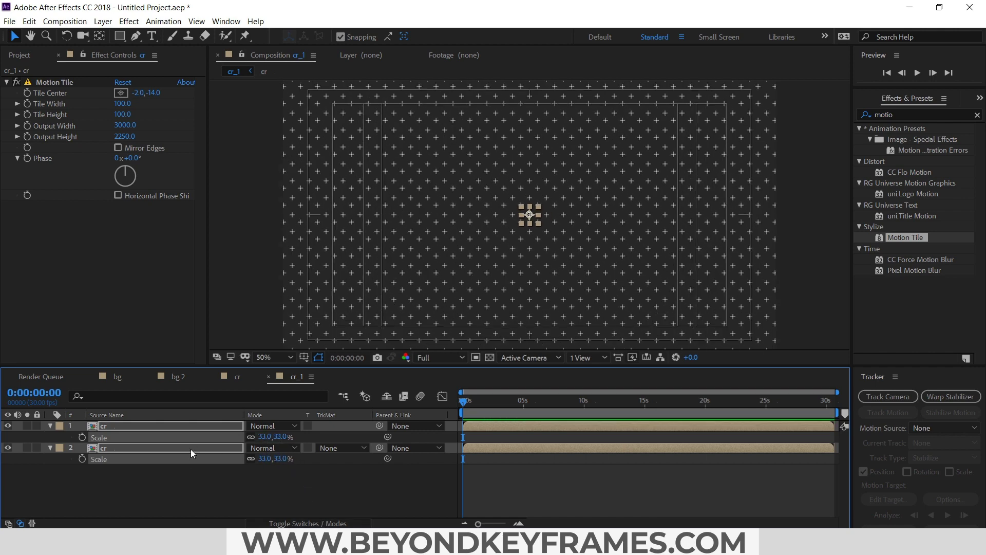
key(t)
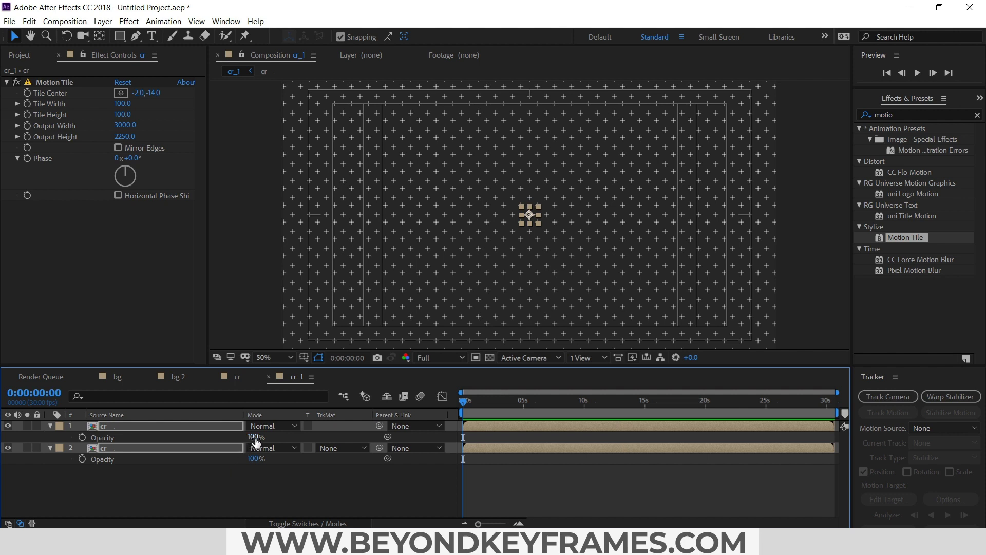
drag(253, 436, 240, 438)
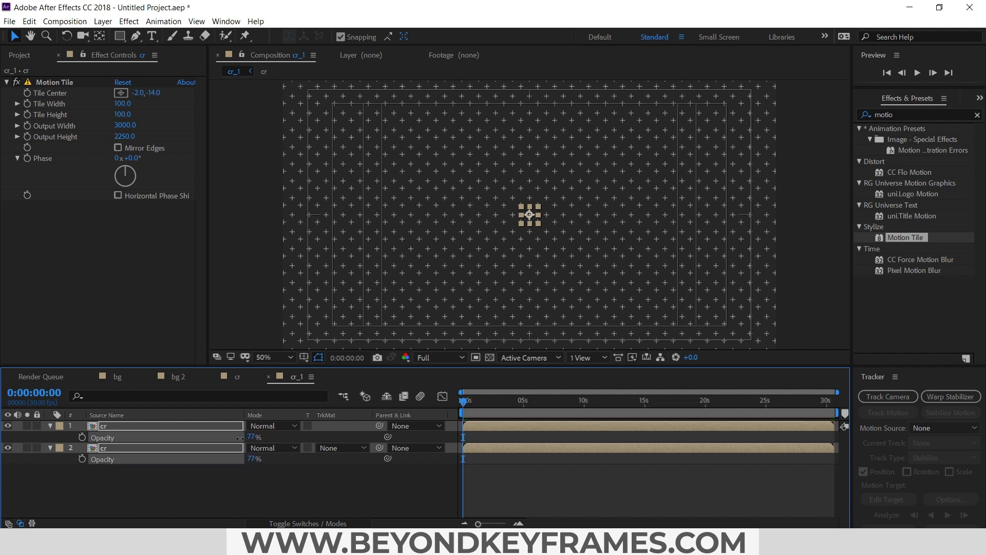
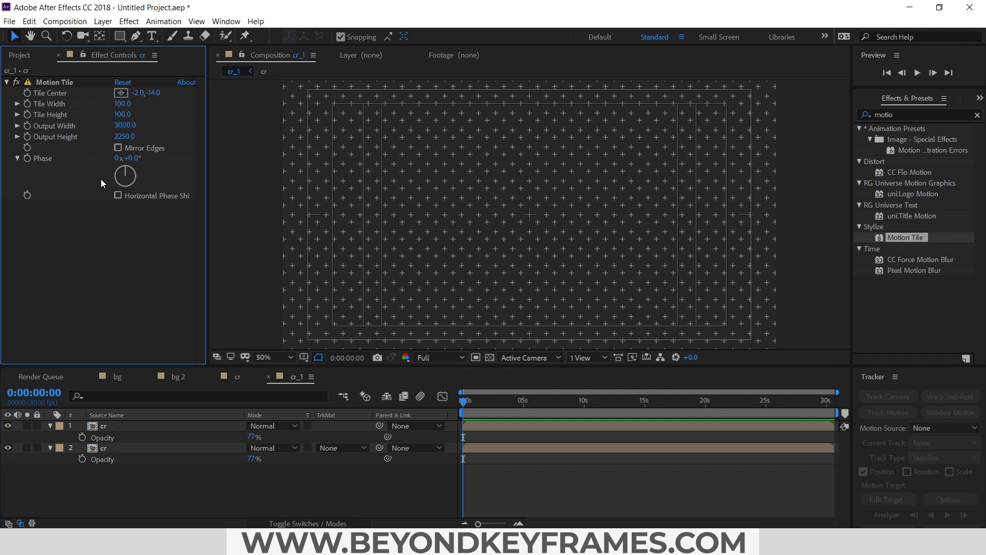
Step: Create a new composition from cr_1 in the project
click(20, 55)
click(49, 253)
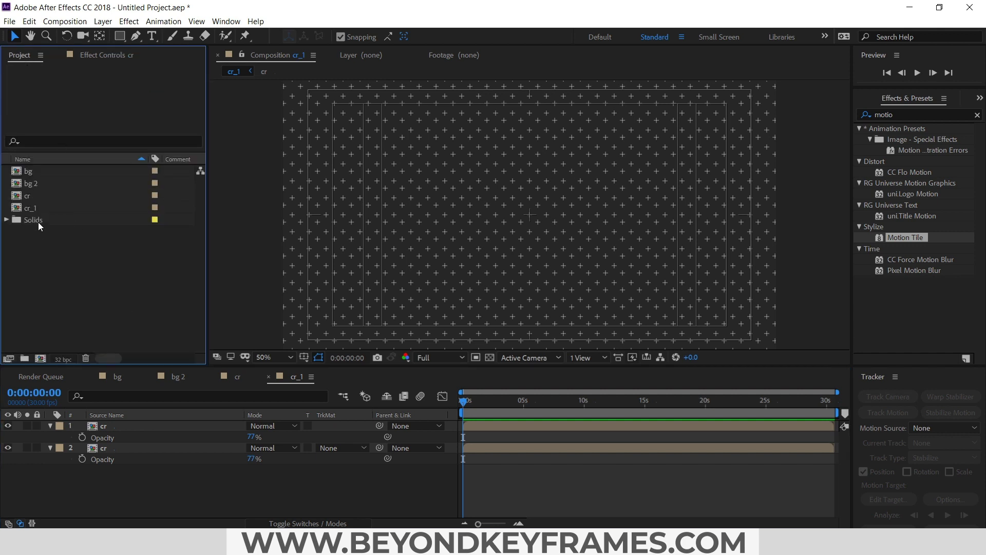
drag(32, 209, 41, 358)
Step: Add a white 1920 x 1080 solid named noise above the cr_1 layer
click(102, 21)
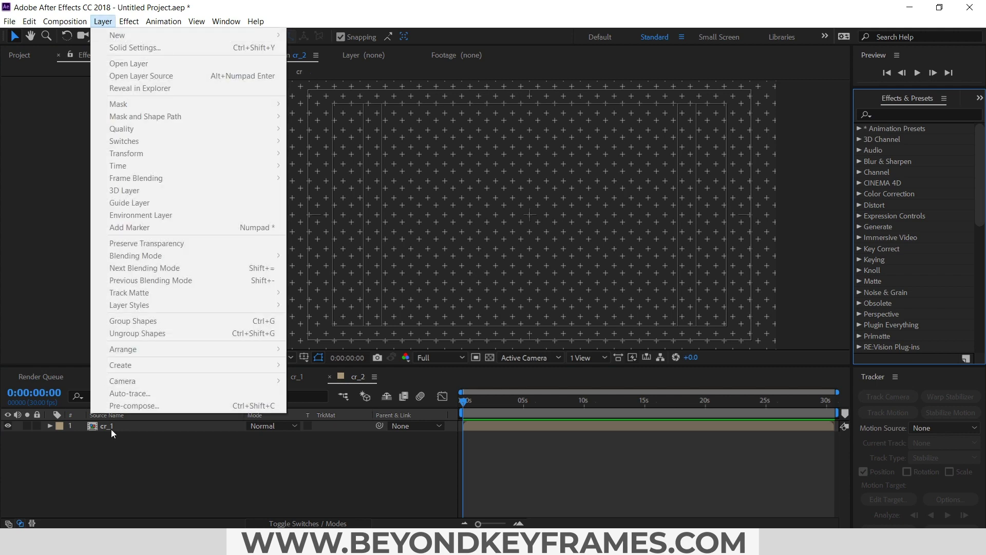
click(137, 426)
click(103, 21)
mouse_move(117, 35)
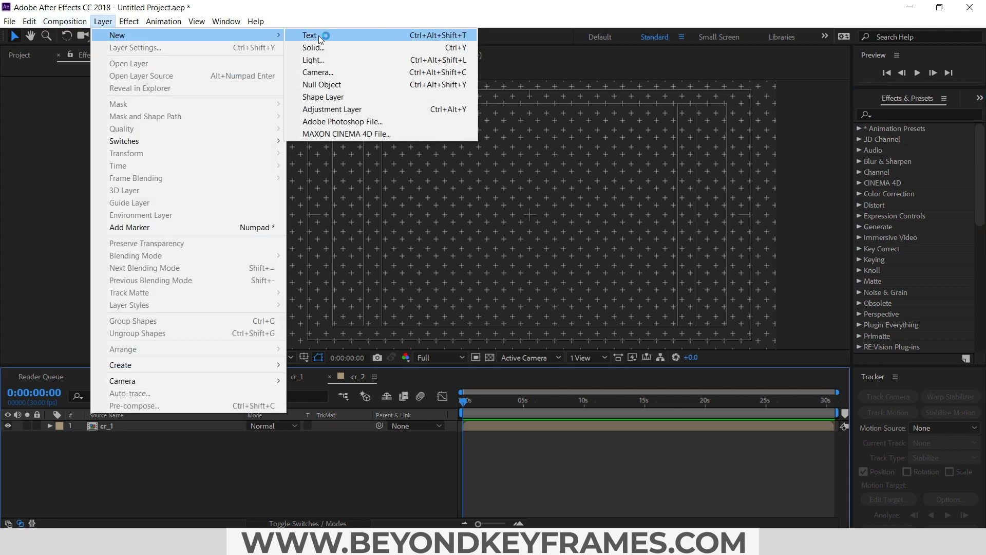
click(317, 47)
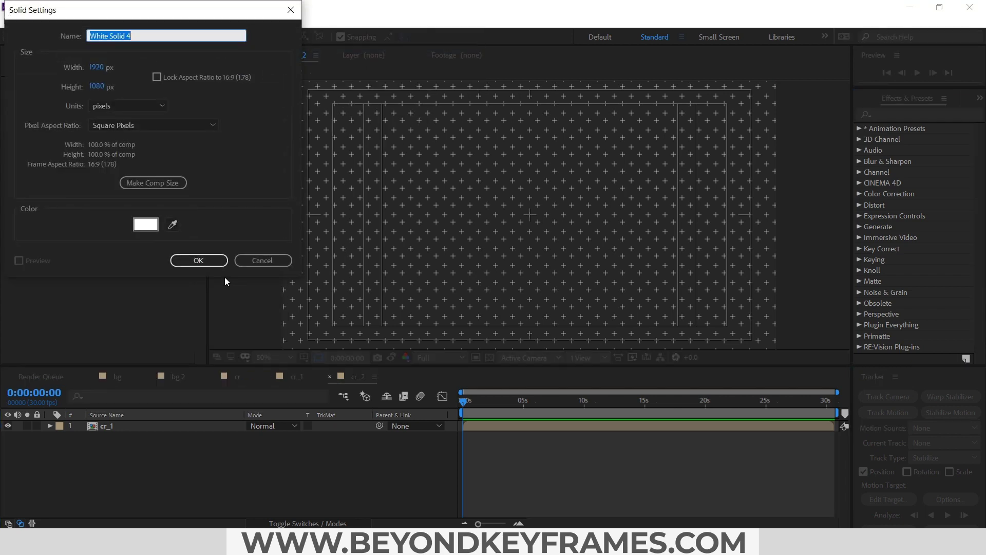
text(noise)
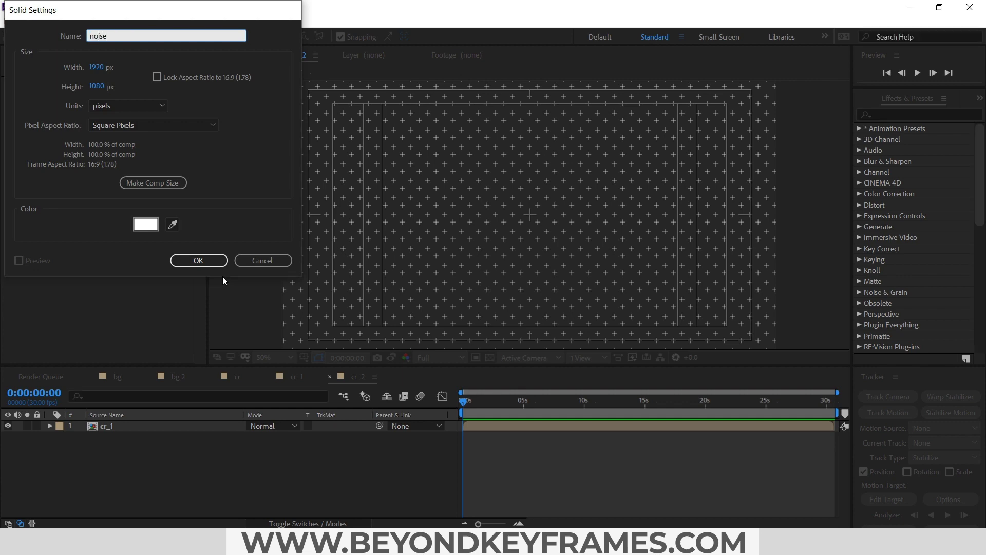
key(Return)
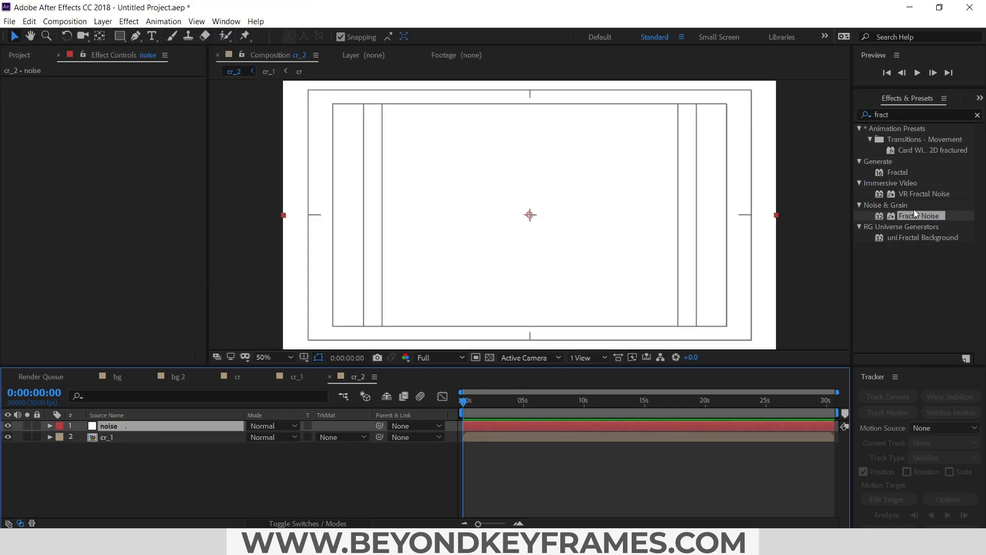
Step: Apply Fractal Noise to the noise solid with contrast 300 and brightness -30
drag(914, 213, 114, 426)
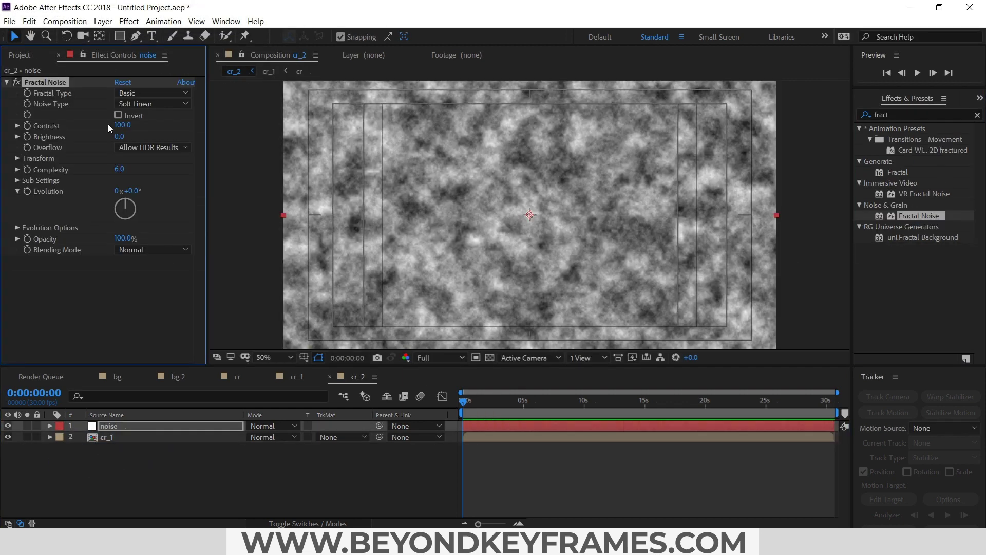
click(126, 126)
text(300)
key(Tab)
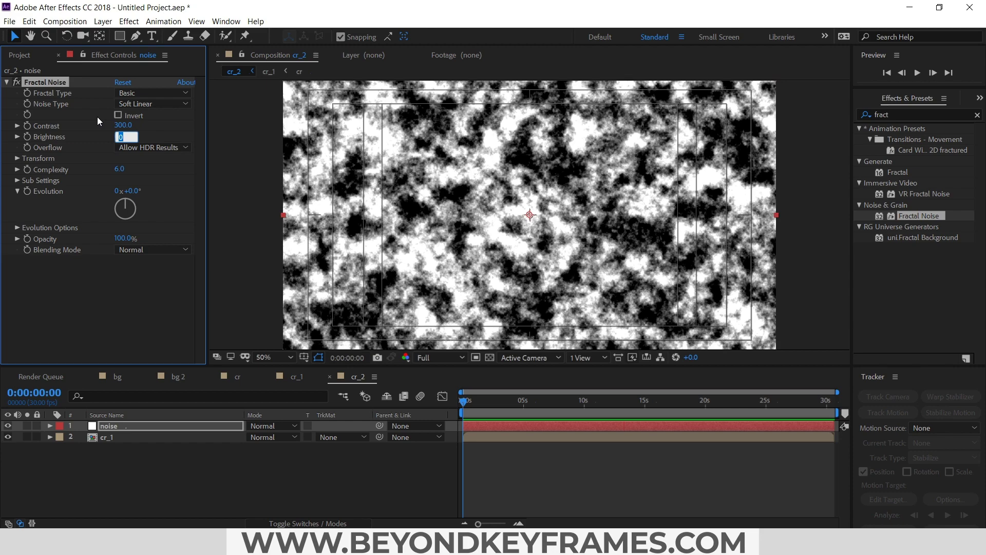
text(-30)
key(Return)
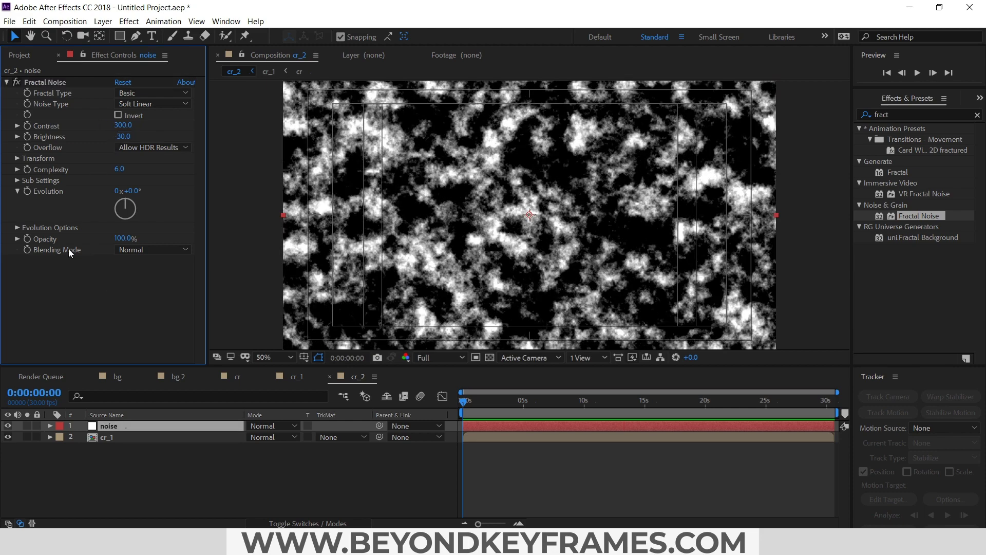
Step: Animate the Fractal Noise evolution with the expression time*300
alt+click(28, 190)
text(time*300)
click(603, 483)
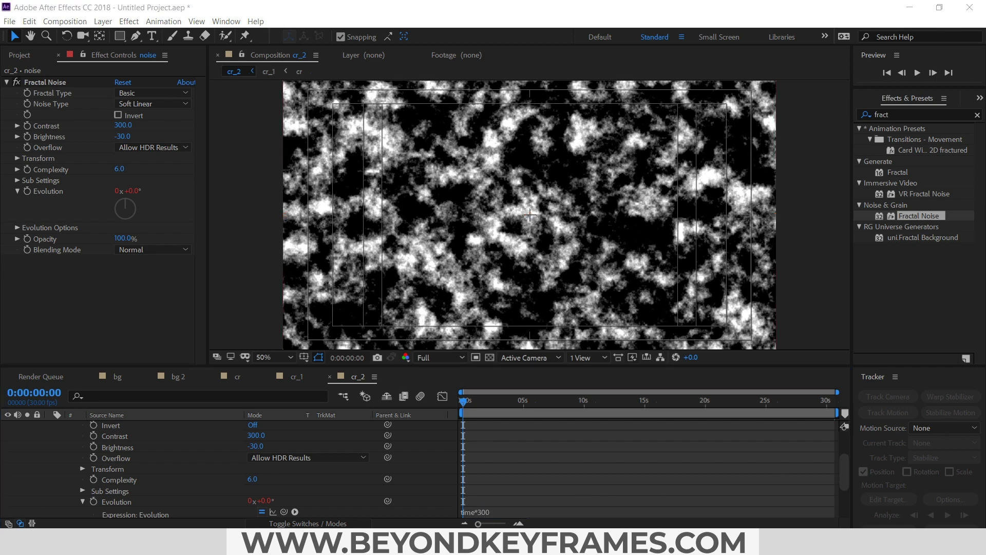
Step: Apply the Mosaic effect to the noise layer with 21 horizontal blocks and 42 vertical blocks
click(900, 114)
text(mosa)
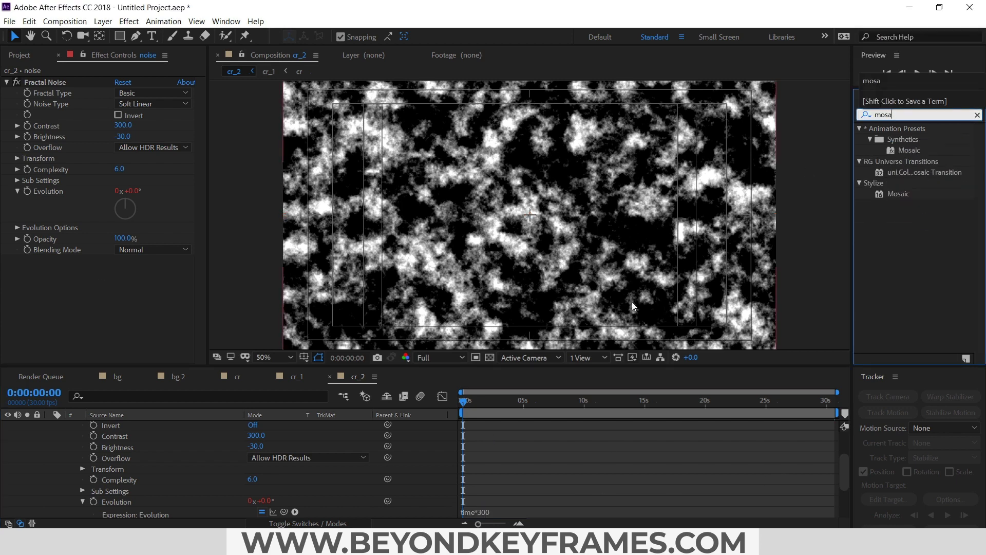
drag(899, 194, 57, 206)
click(6, 82)
click(118, 103)
text(21)
click(118, 114)
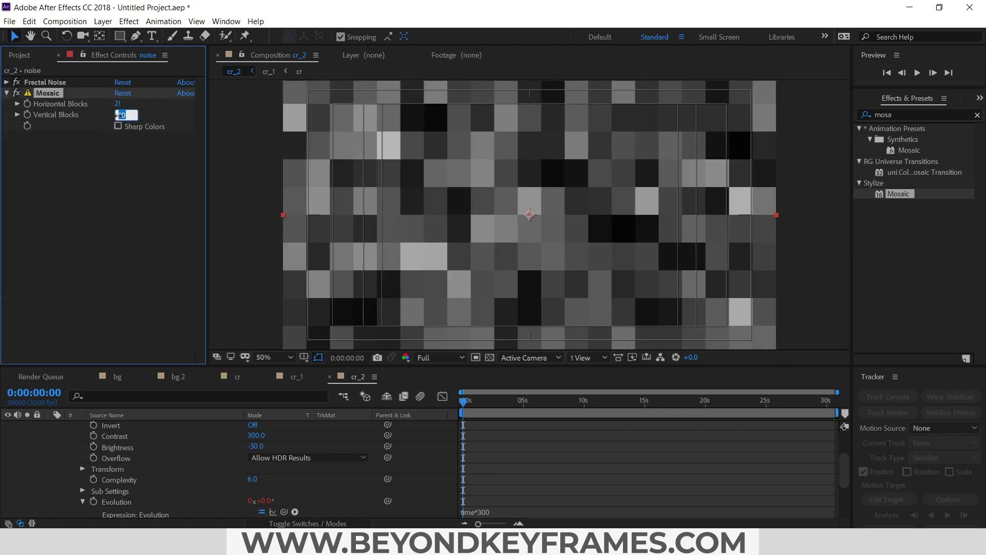
text(42)
click(596, 496)
key(u)
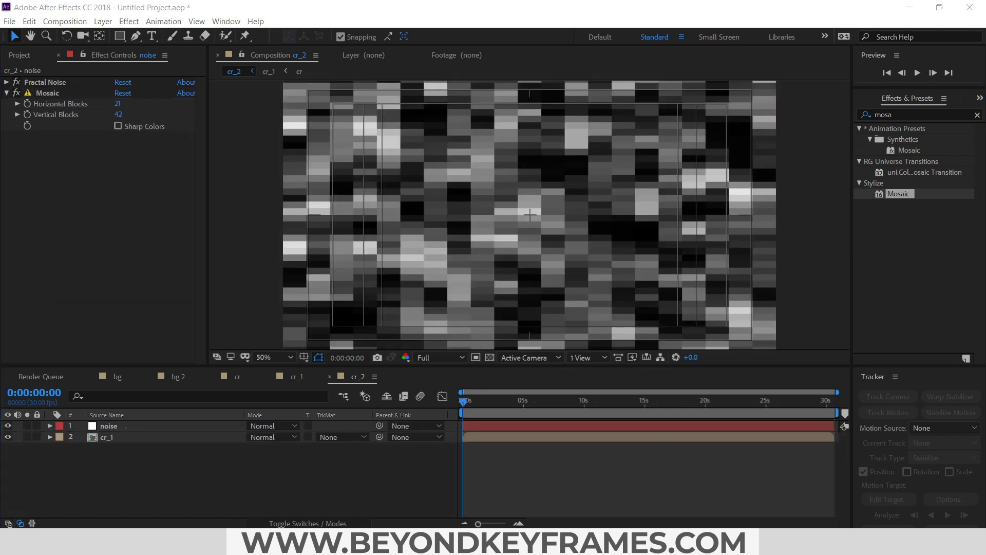
Step: Set the cr_1 layer's track matte to Luma Matte "noise" and preview the flickering plus-sign pattern
click(202, 437)
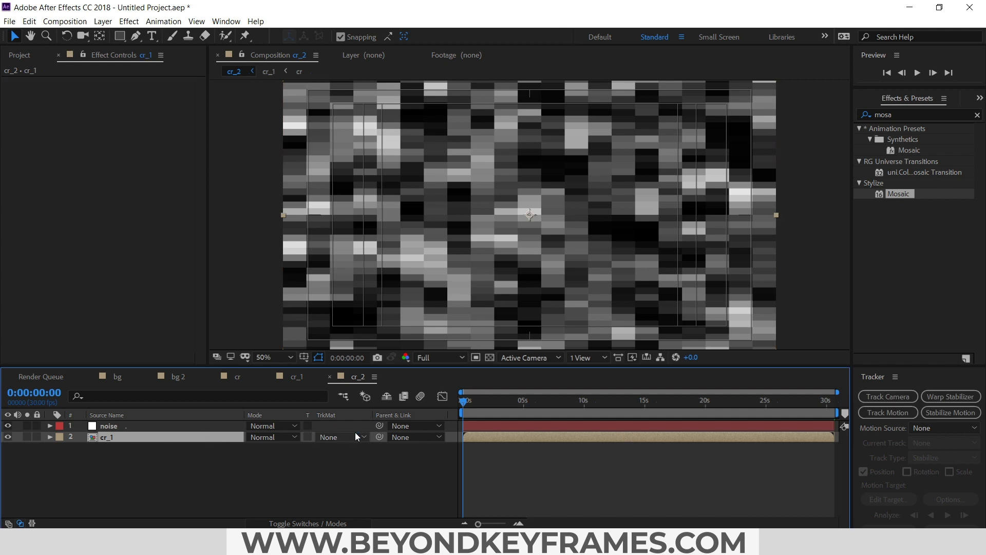
click(345, 437)
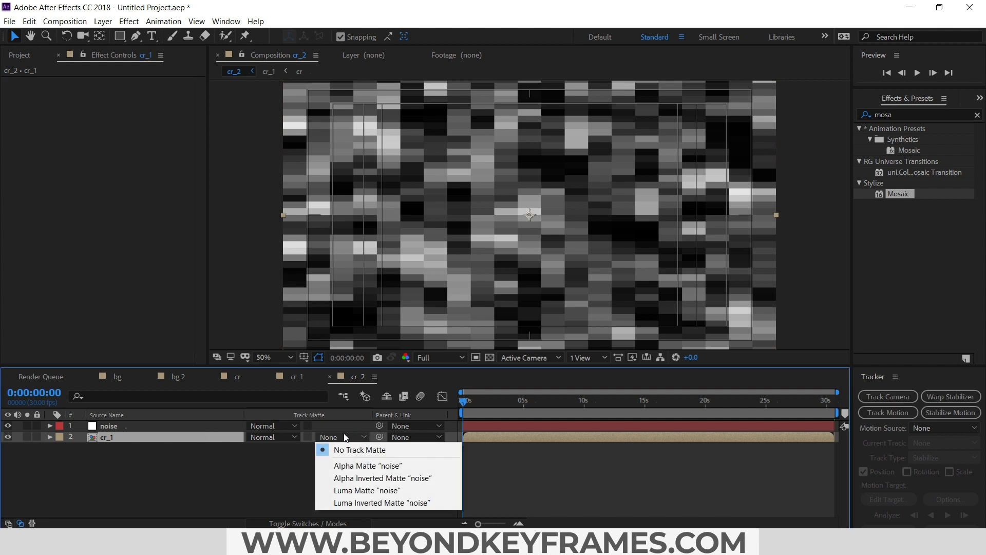
click(366, 490)
click(494, 479)
key(space)
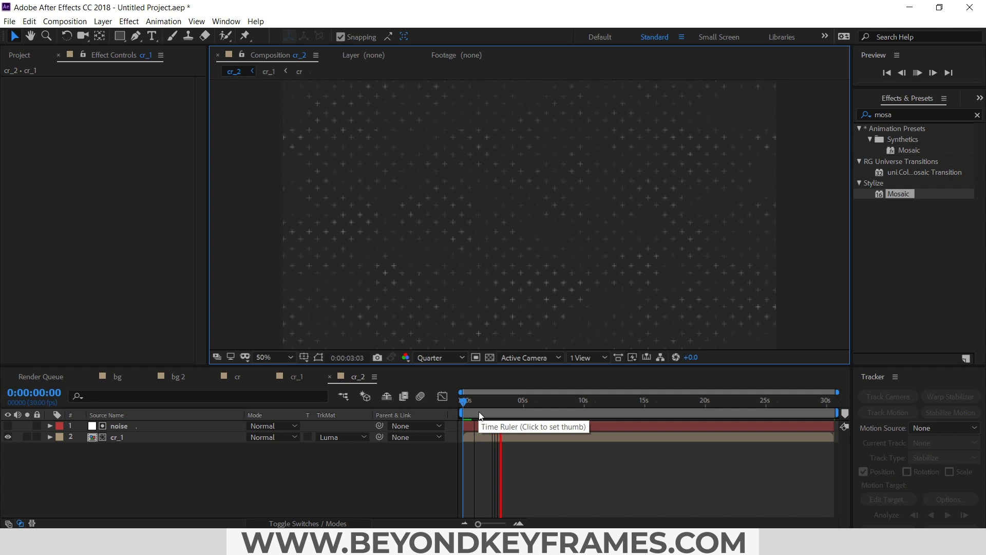
key(space)
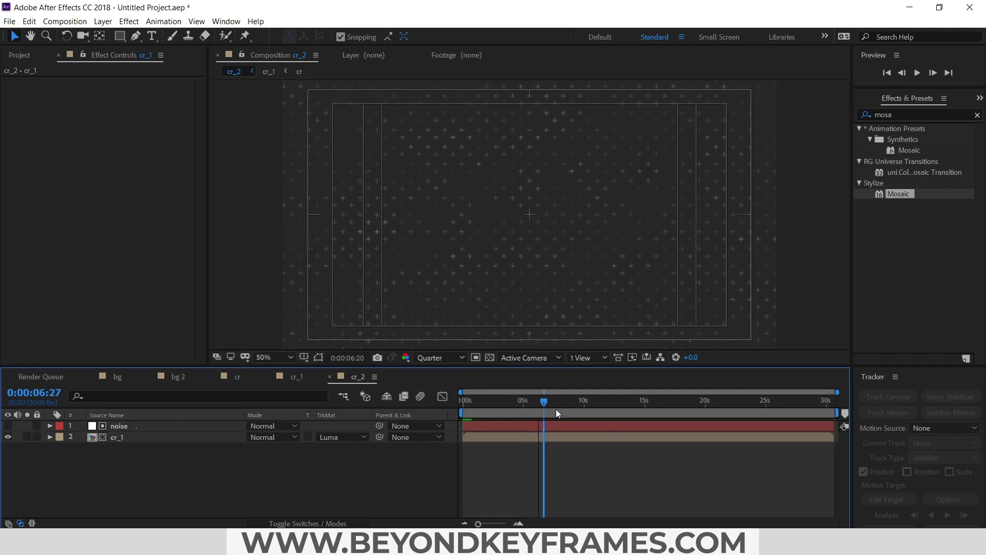
click(488, 414)
drag(488, 413, 468, 412)
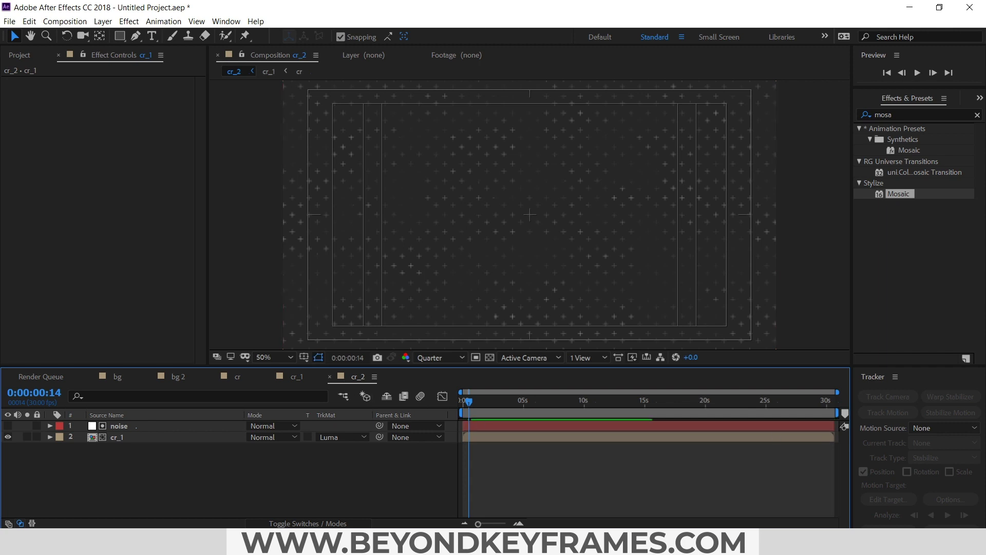
Step: Create a new composition named Background Main
click(20, 54)
click(64, 21)
click(73, 32)
text(Background Main)
key(Return)
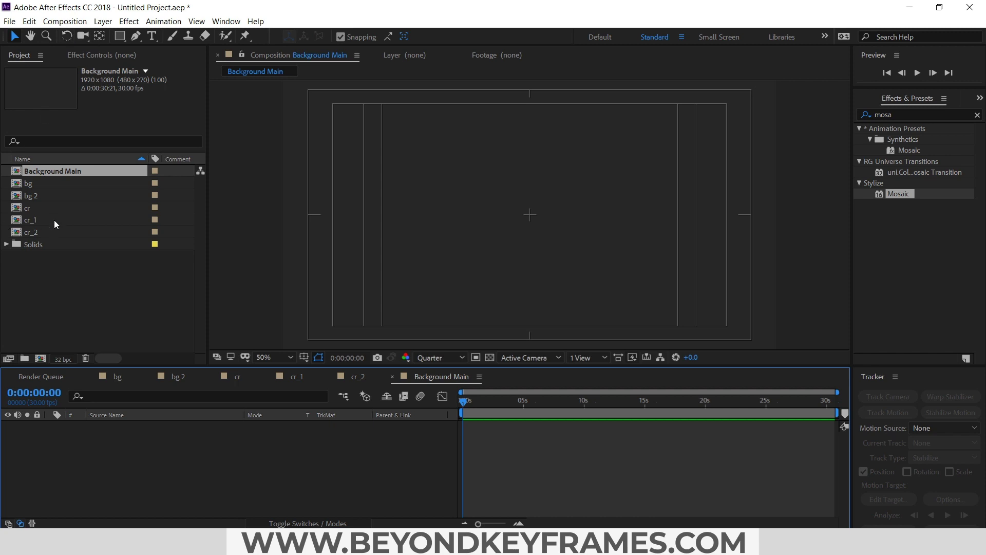
Step: Add bg 2 to the Background Main composition and place cr_2 above it
drag(31, 196, 98, 452)
drag(33, 235, 109, 424)
click(177, 466)
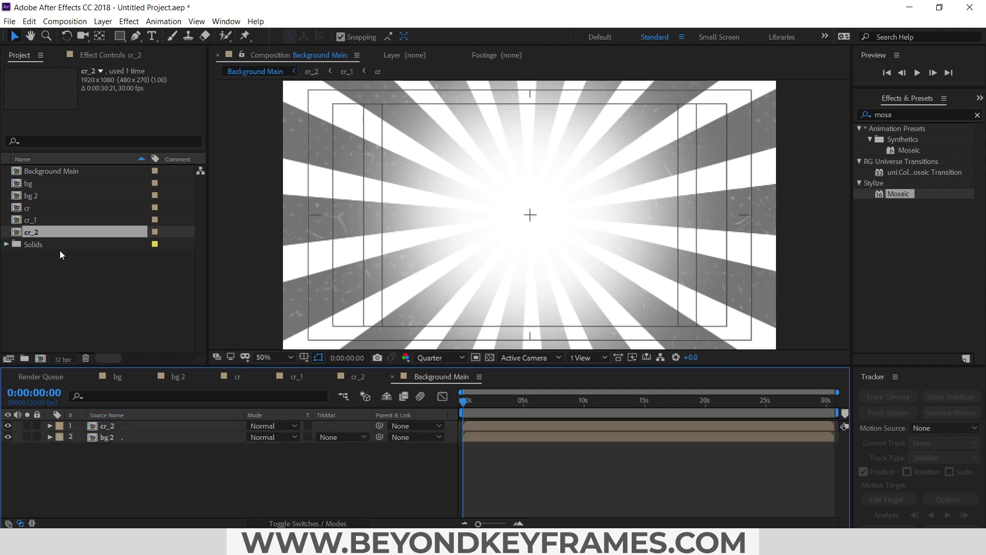
Step: Group the bg, bg 2, cr, cr_1 and cr_2 compositions into a folder named background comps and preview Background Main
click(33, 224)
key(shift+Up)
key(shift+Up)
key(shift+Up)
key(shift+Up)
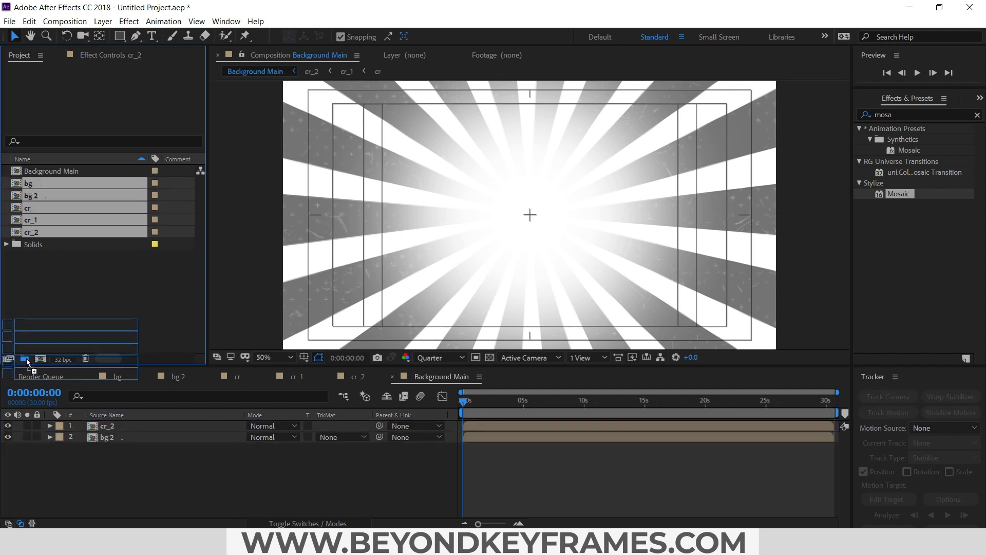
click(25, 358)
text(background comps)
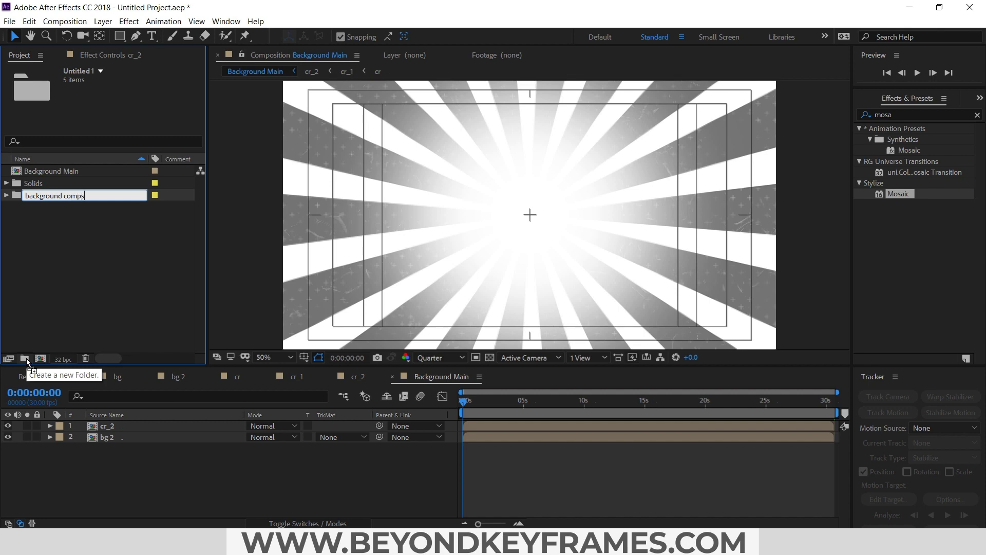
key(Return)
click(141, 319)
drag(476, 405, 581, 407)
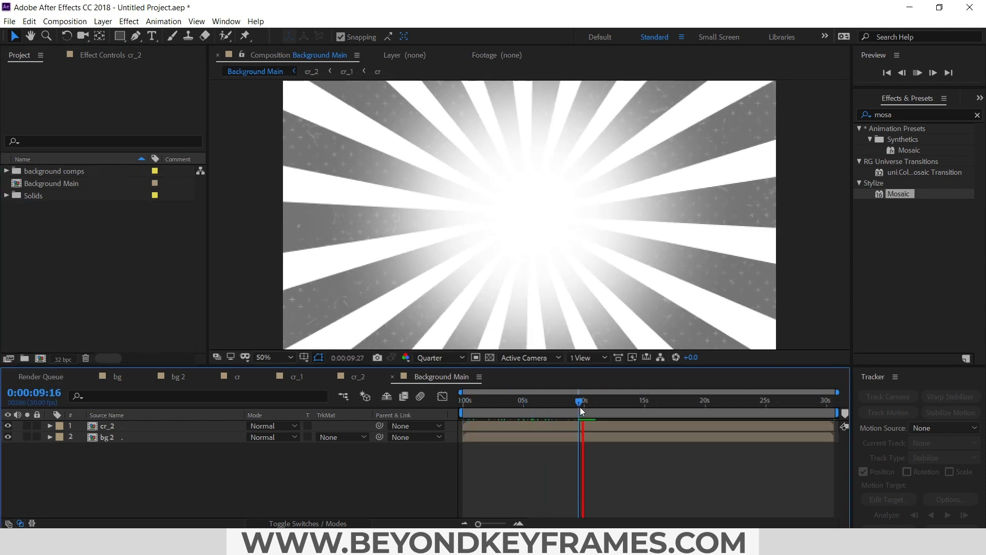
key(space)
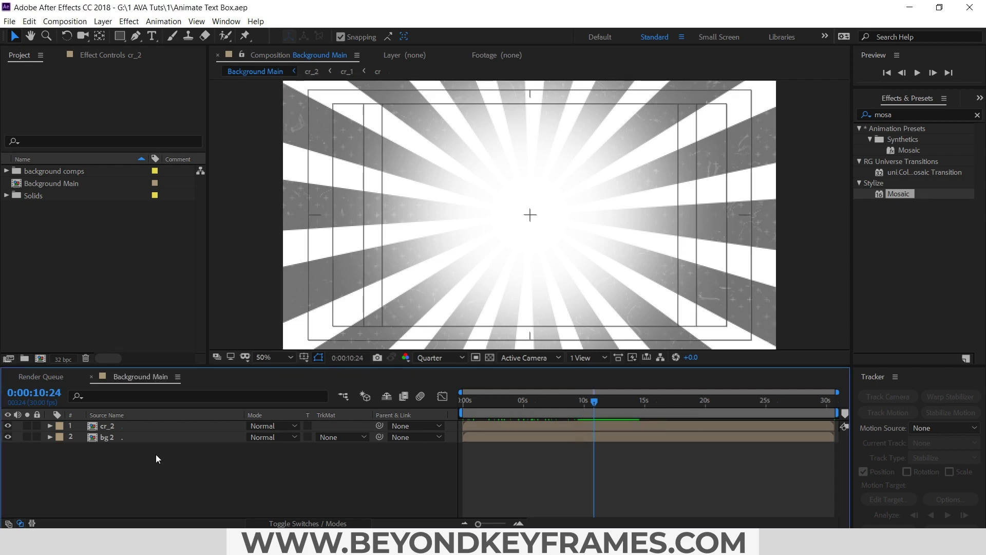
Step: Create a new composition named Title and add Background Main to it as a layer
click(67, 22)
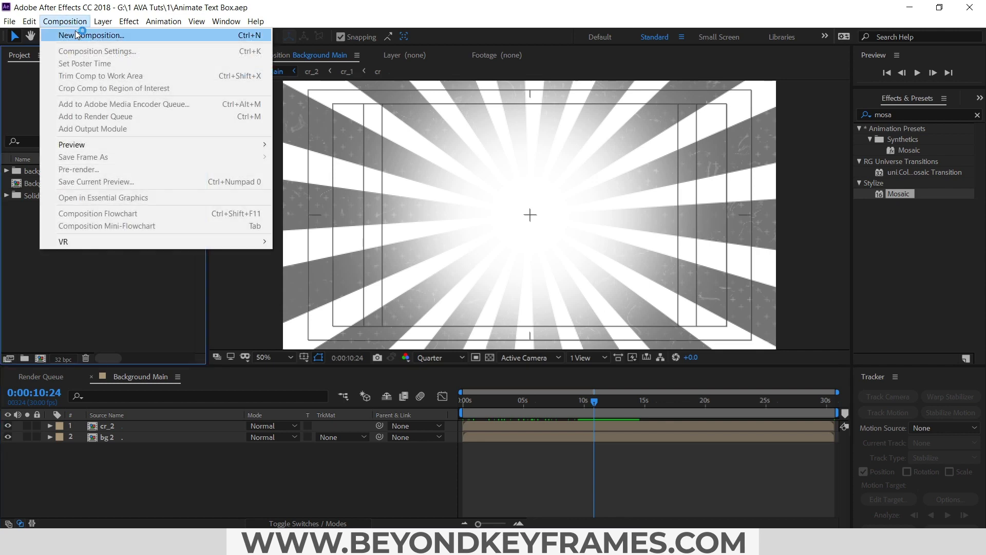
click(76, 35)
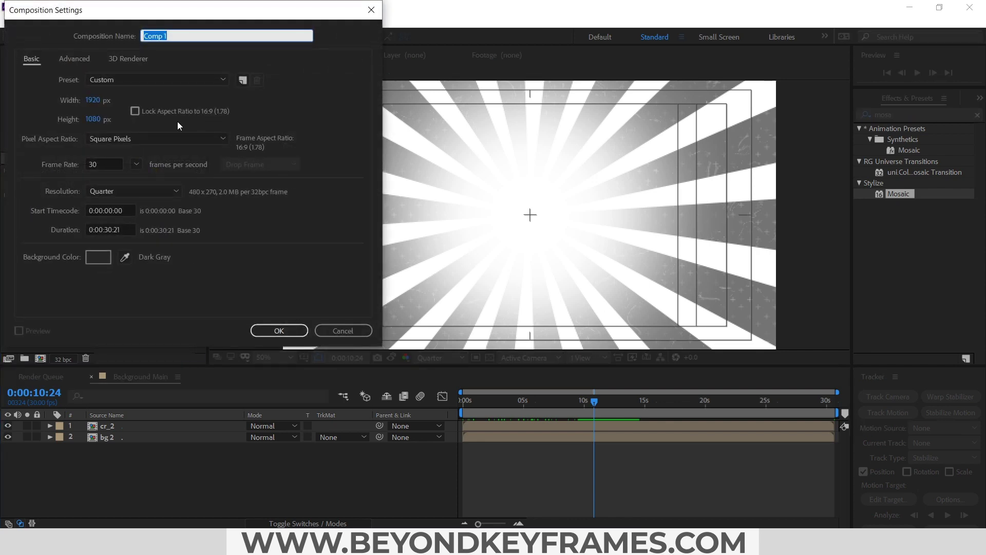
text(Title)
key(Return)
click(60, 275)
drag(62, 186, 111, 444)
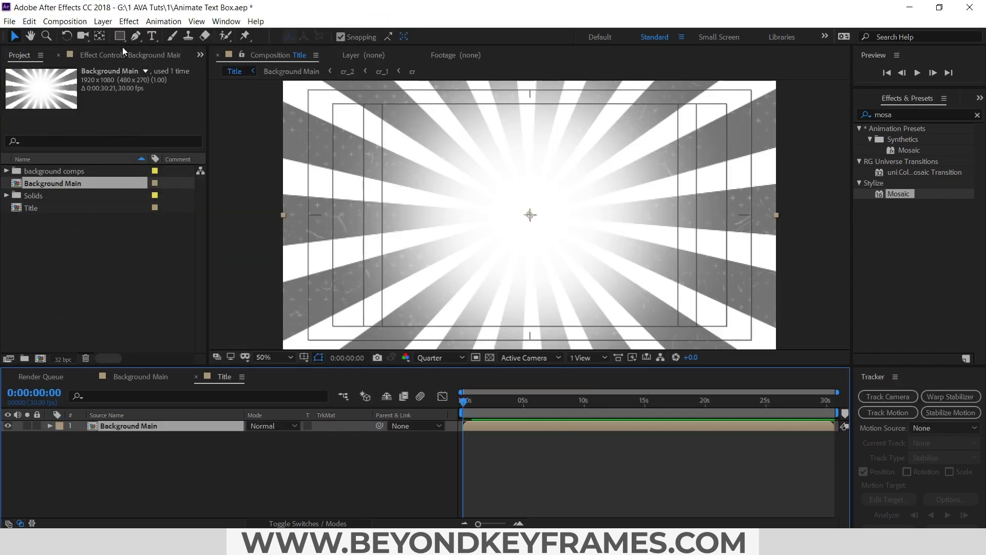
Step: Add a bright blue 1920 x 1080 solid above the Background Main layer
click(102, 21)
click(309, 45)
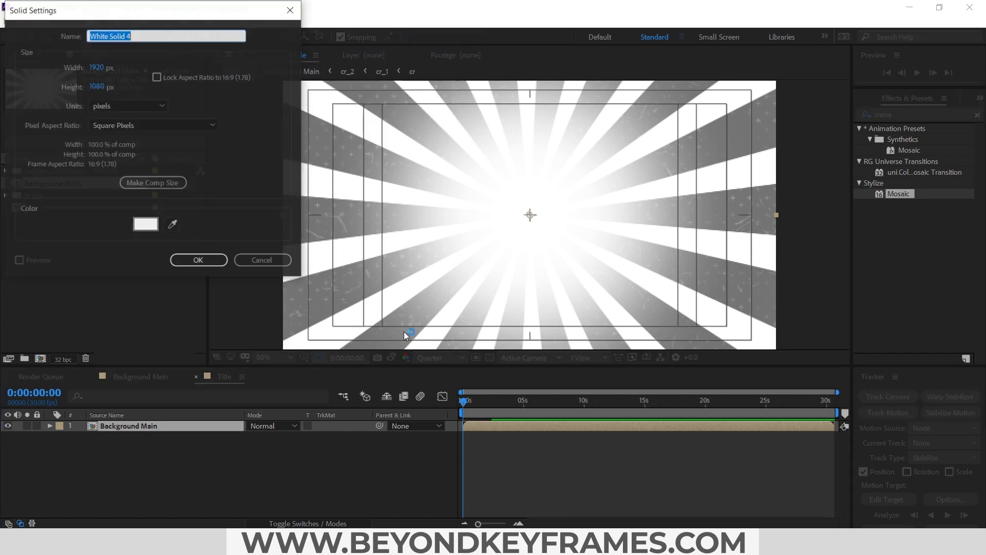
click(150, 226)
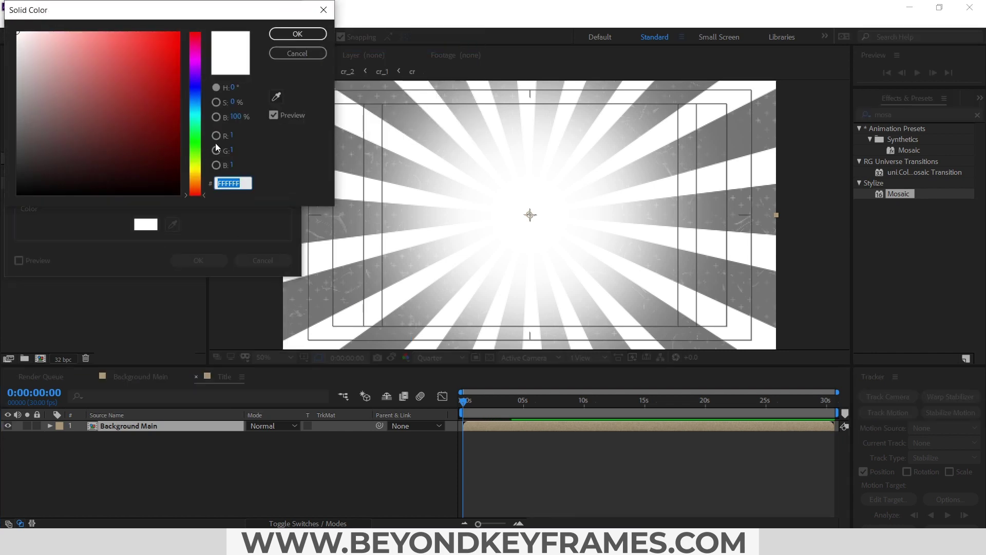
click(197, 101)
click(170, 62)
click(298, 33)
click(198, 261)
Step: Apply the Fill effect to the blue solid and set the layer's blending mode to Multiply
double_click(899, 114)
text(fill)
double_click(892, 195)
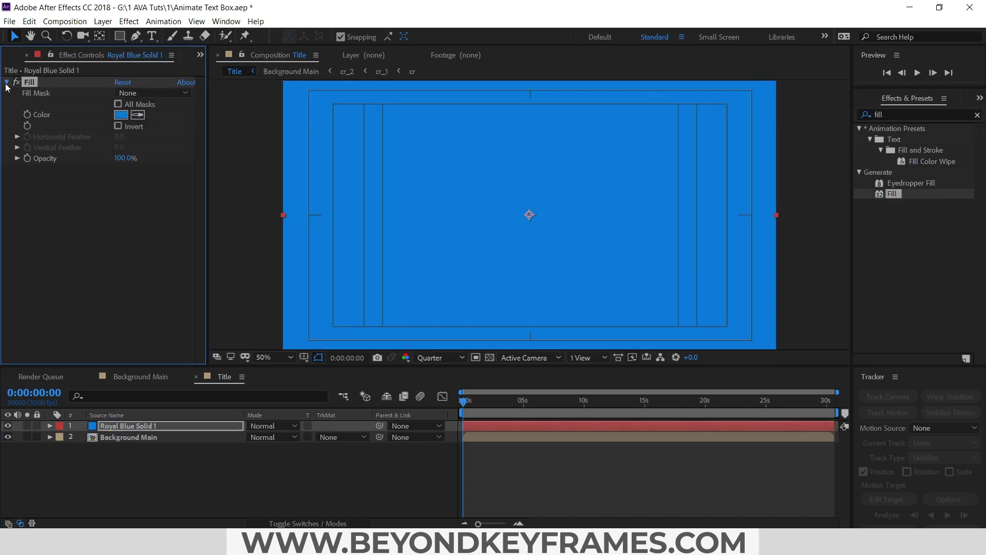
click(6, 83)
click(225, 425)
click(270, 426)
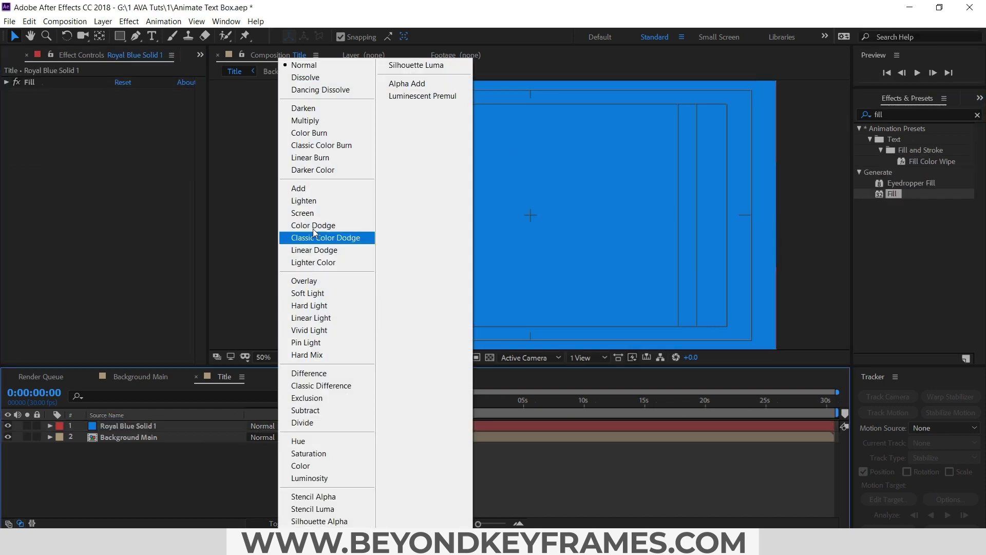
click(303, 121)
Step: Change the solid's Fill effect color to a light sky blue and preview the tinted background
click(7, 82)
click(129, 114)
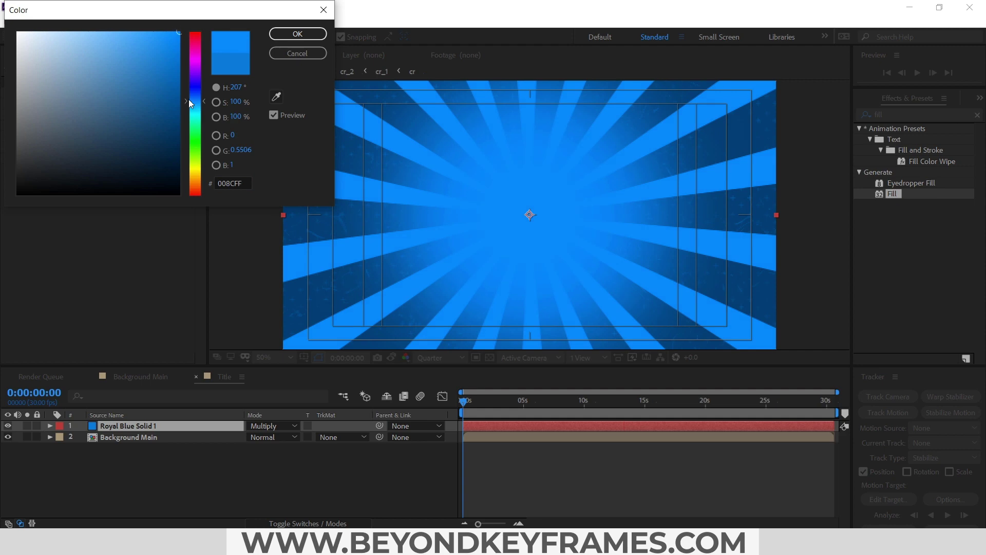
drag(189, 101, 189, 106)
mouse_move(174, 47)
mouse_down()
mouse_move(144, 44)
mouse_move(161, 43)
mouse_up()
click(297, 34)
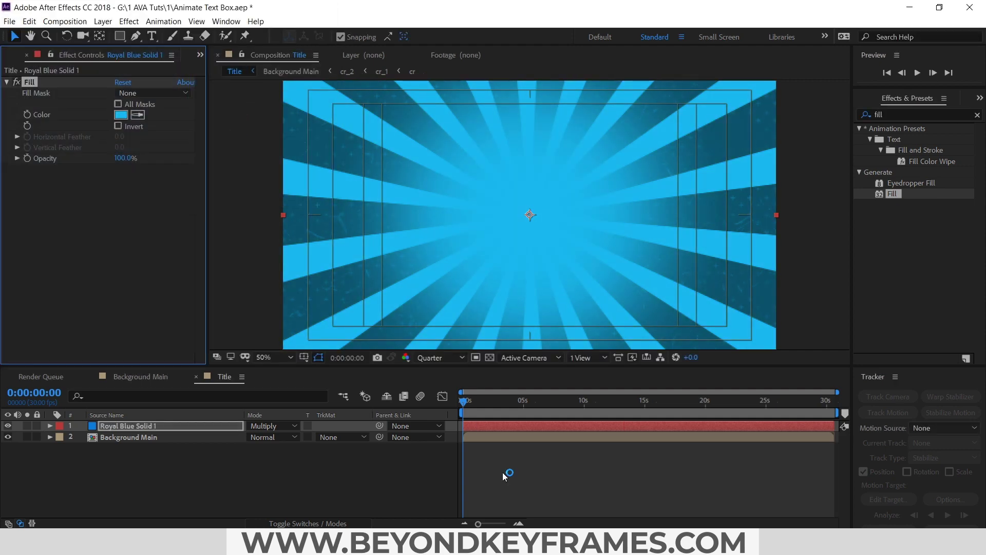
click(465, 463)
key(space)
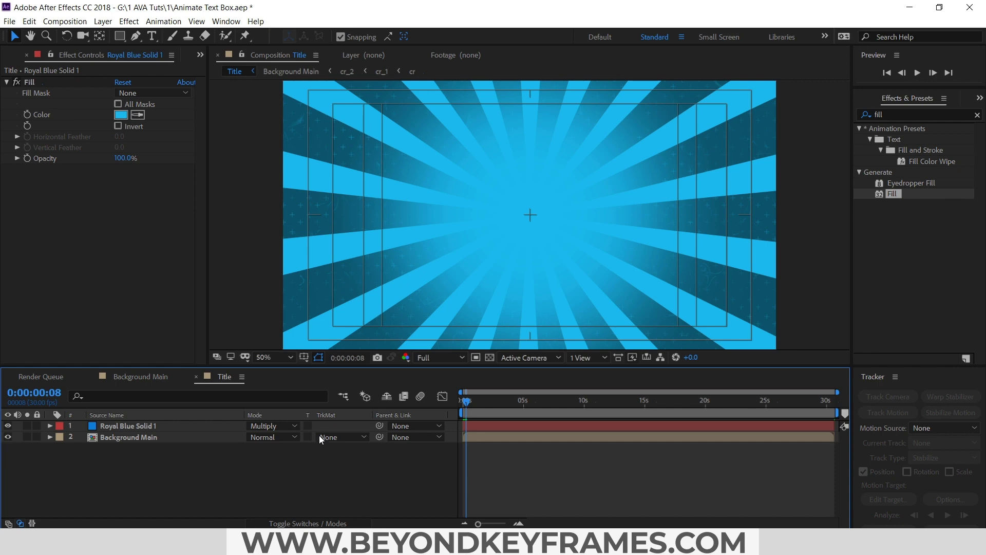
Step: Draw a closed, jagged ten-pointed white burst shape with the Pen tool around the centre of the Title composition
click(135, 37)
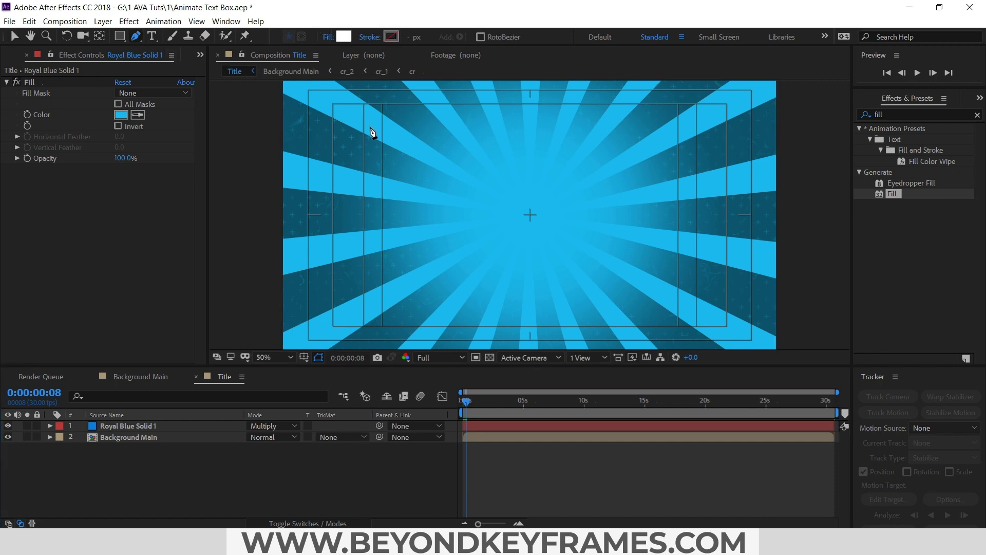
click(481, 223)
click(434, 192)
click(486, 195)
click(474, 138)
click(520, 181)
click(531, 158)
click(536, 179)
click(582, 130)
click(566, 195)
click(607, 200)
click(574, 219)
click(589, 243)
click(555, 230)
click(569, 266)
click(536, 241)
click(536, 268)
click(516, 242)
click(505, 264)
click(494, 243)
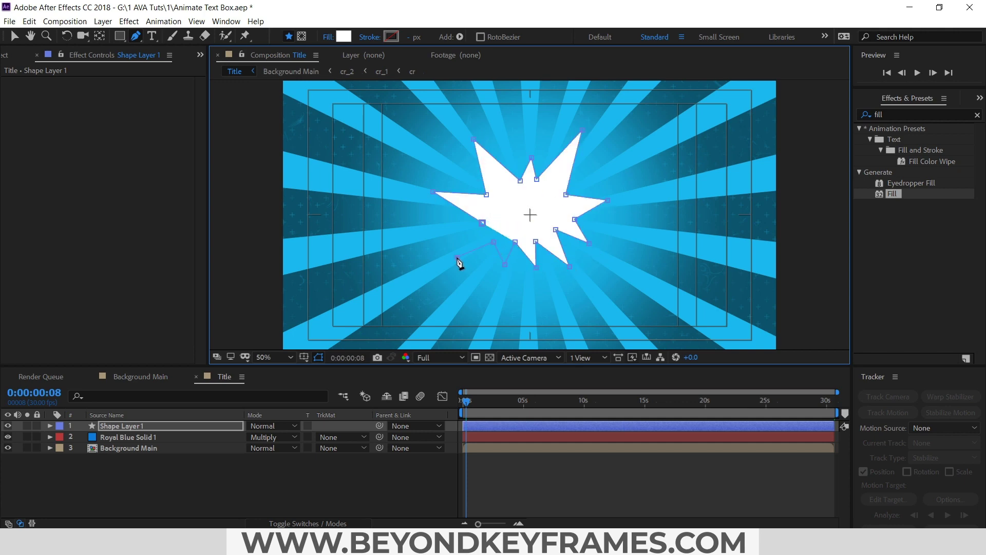
click(458, 257)
click(482, 223)
click(139, 472)
click(140, 473)
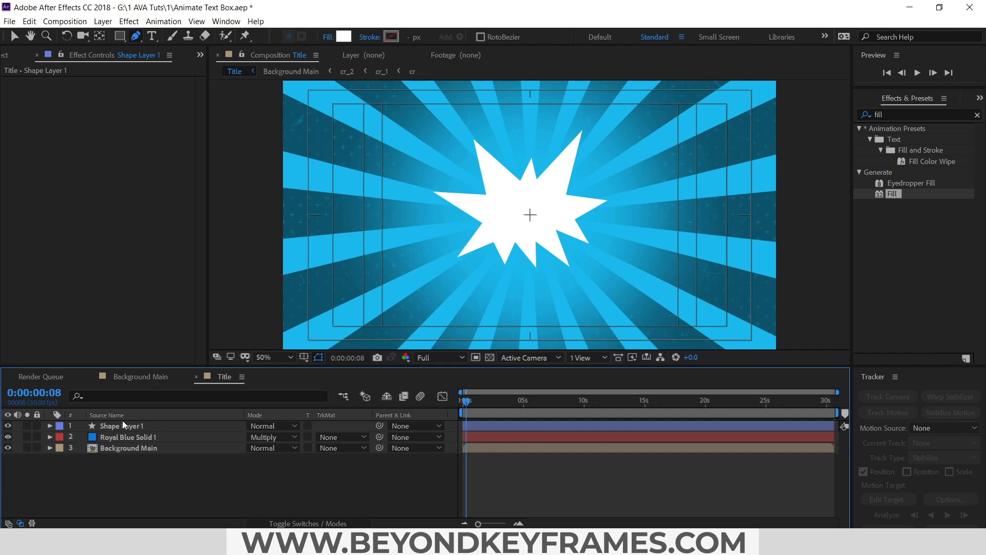
click(123, 421)
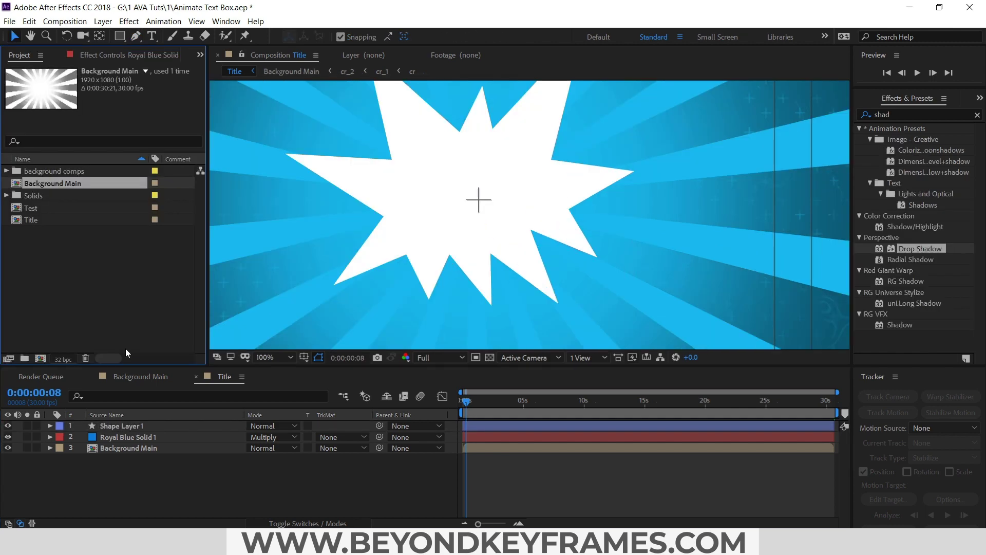
Step: Add a text layer reading ohh over the white burst shape and select all its characters
click(167, 470)
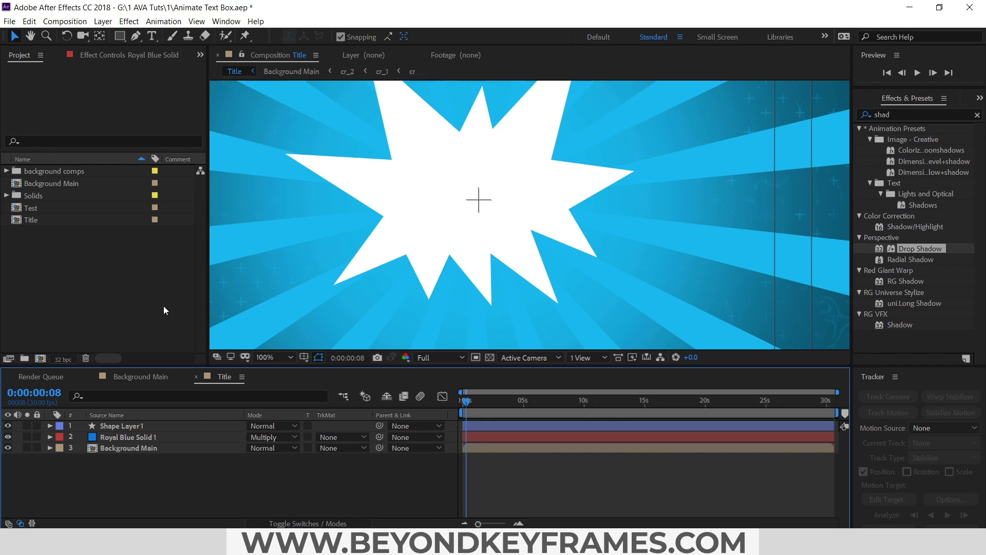
click(152, 36)
click(456, 210)
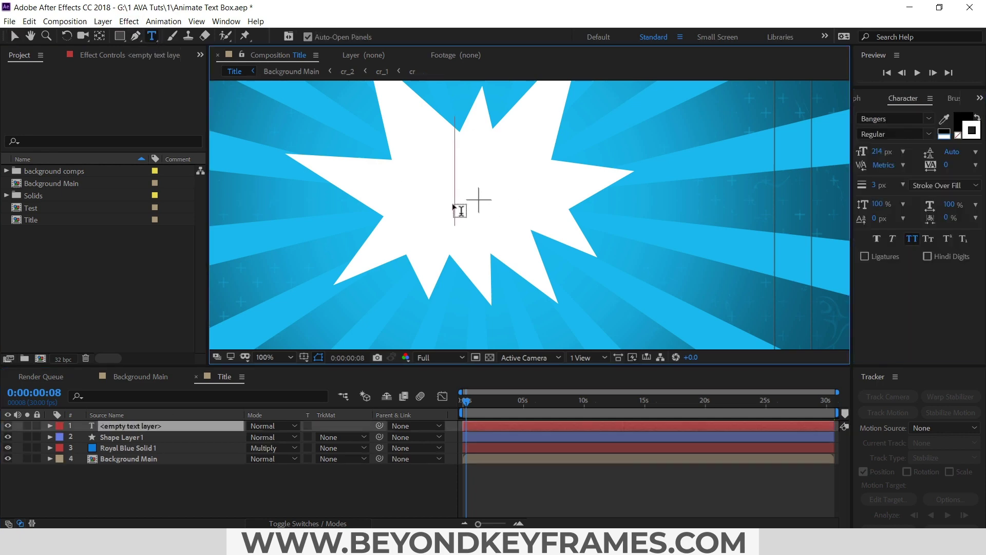
text(ohh)
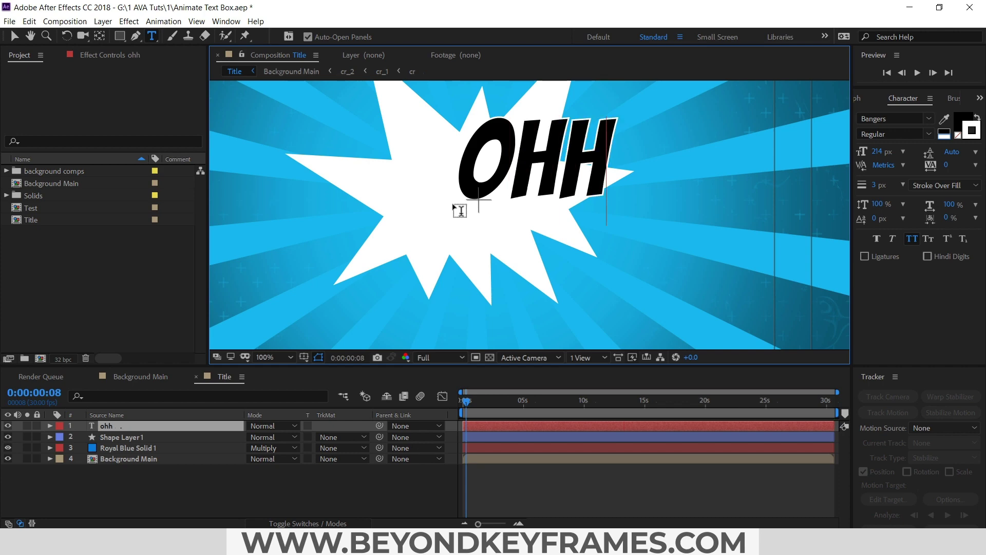
key(ctrl+a)
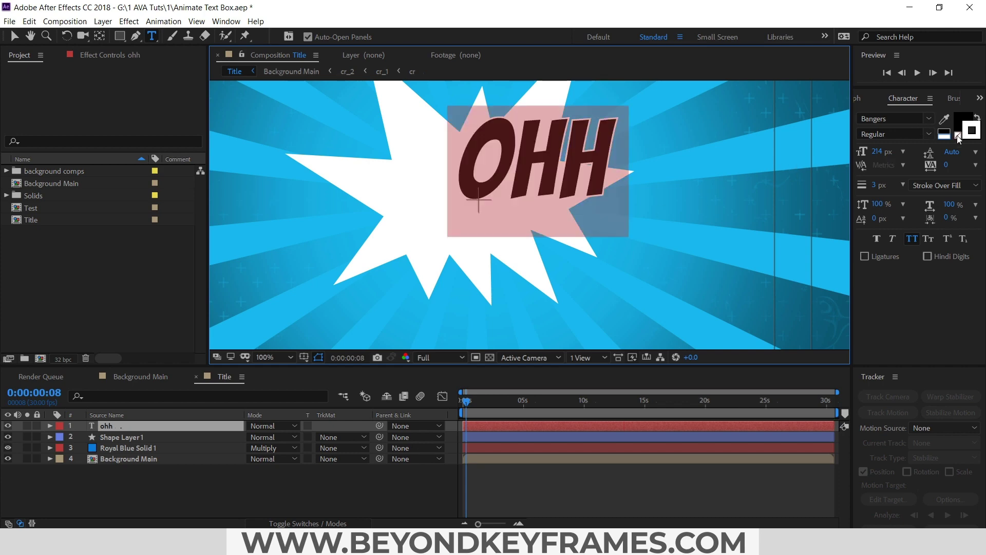
Step: Apply the Gradient Ramp effect to the ohh text layer
key(ctrl+5)
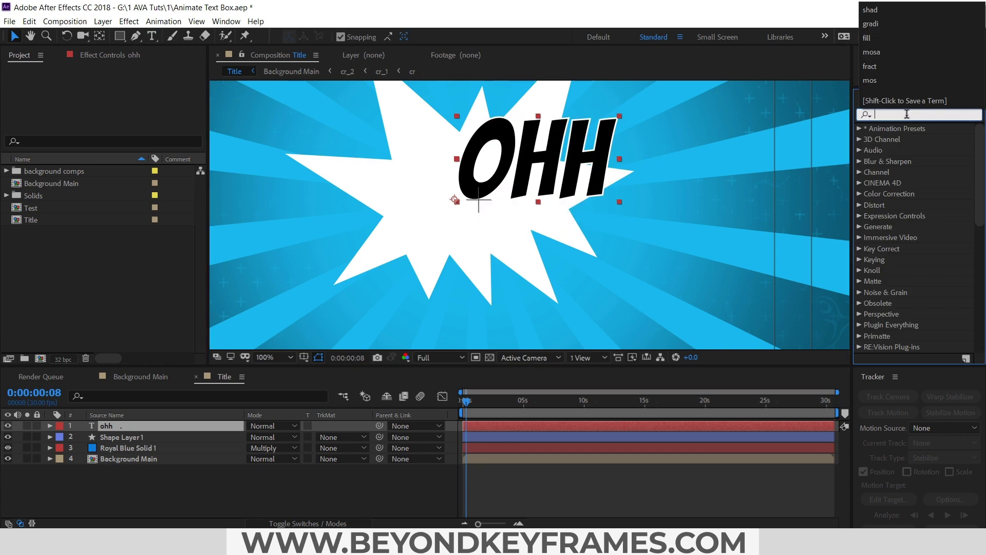
text(gradi)
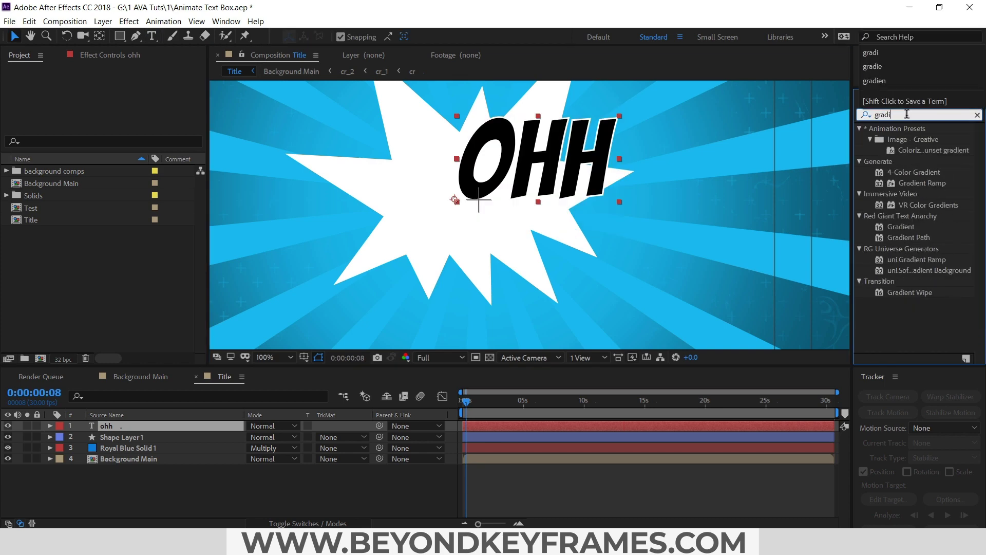
drag(921, 183, 126, 426)
scroll(539, 177, down, 1)
scroll(540, 177, up, 2)
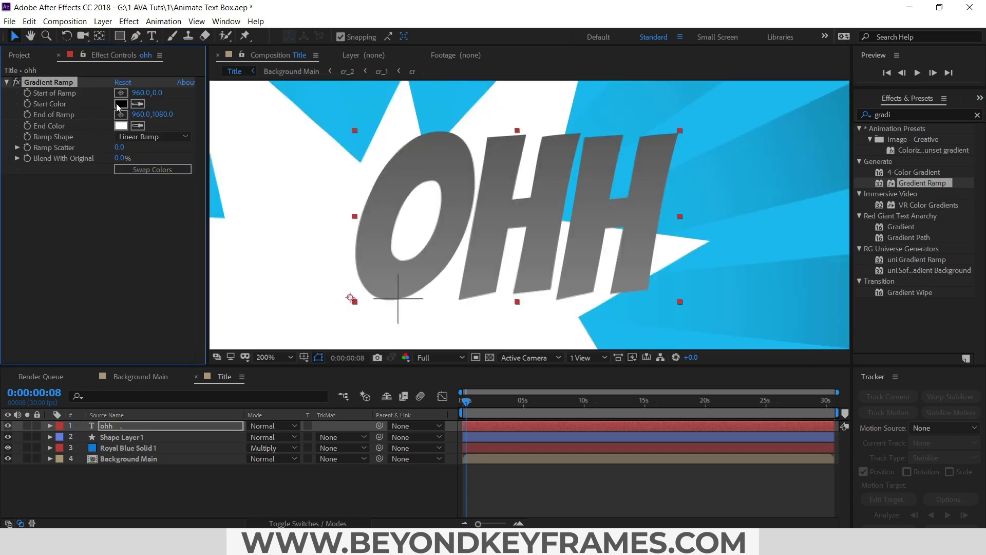
Step: Set the Gradient Ramp start color to orange and the end color to red-orange on the ohh text
click(120, 104)
click(226, 317)
click(149, 178)
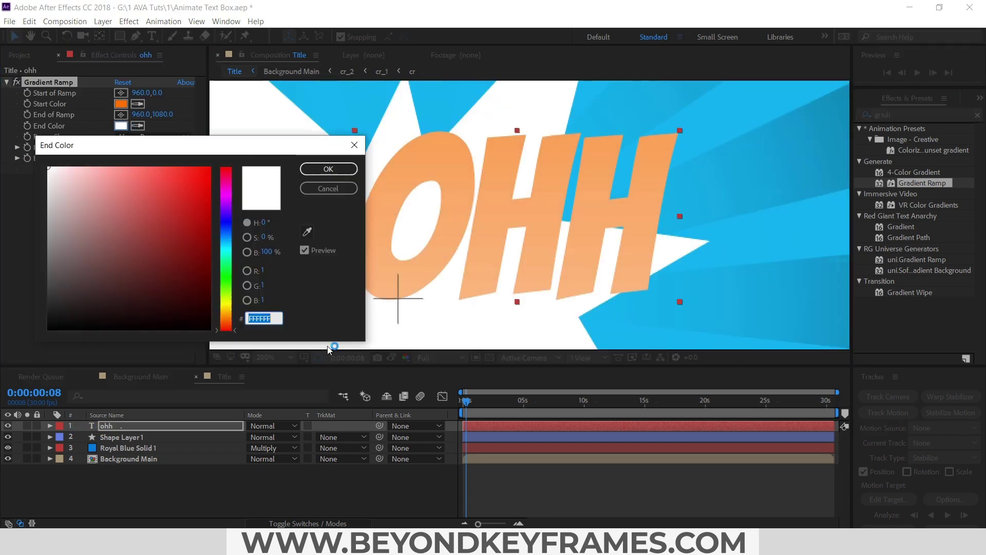
click(206, 173)
click(223, 324)
click(328, 169)
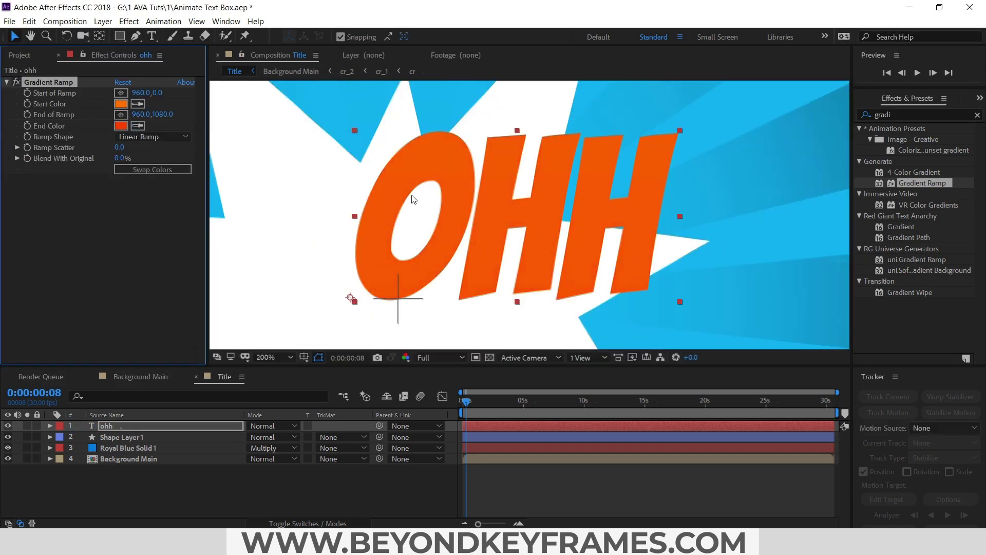
Step: Place the gradient's start point at 892, 377 and its end point at 1257, 563.5 so the ramp runs diagonally across the letters
scroll(418, 192, down, 2)
drag(496, 97, 475, 193)
scroll(474, 193, down, 1)
drag(513, 293, 572, 279)
scroll(549, 221, up, 3)
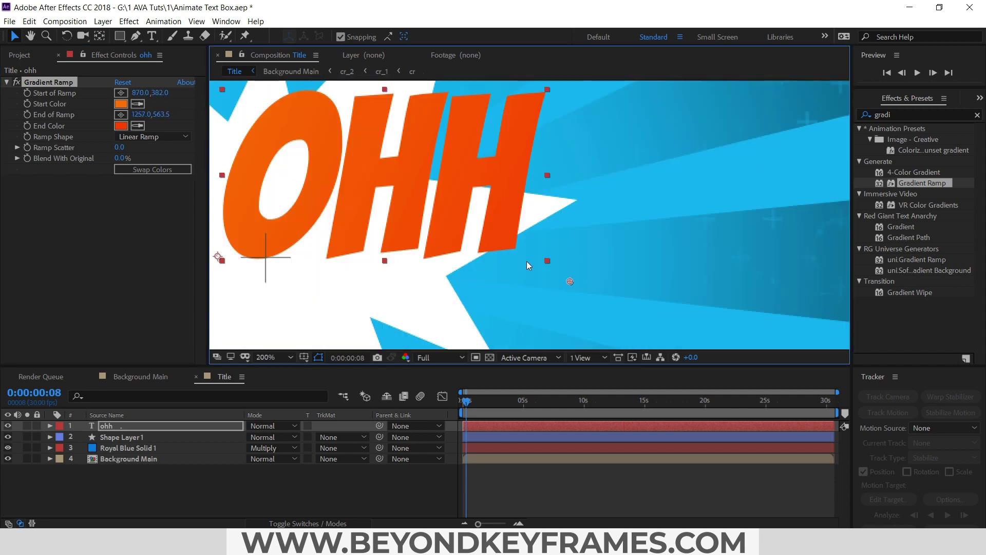
scroll(532, 215, down, 1)
drag(352, 156, 363, 153)
Step: Add a Stroke layer style to the ohh text layer
click(75, 426)
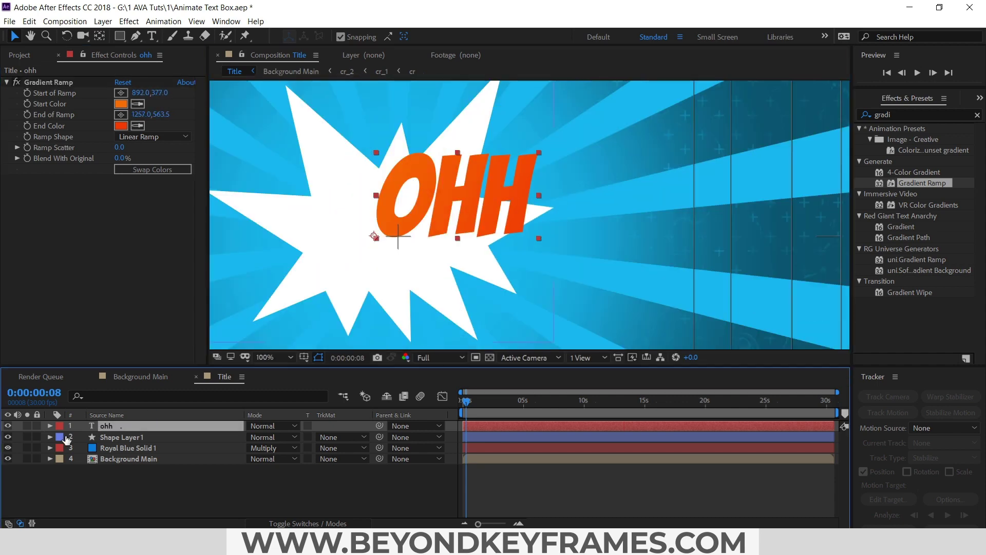
right_click(111, 429)
mouse_move(221, 266)
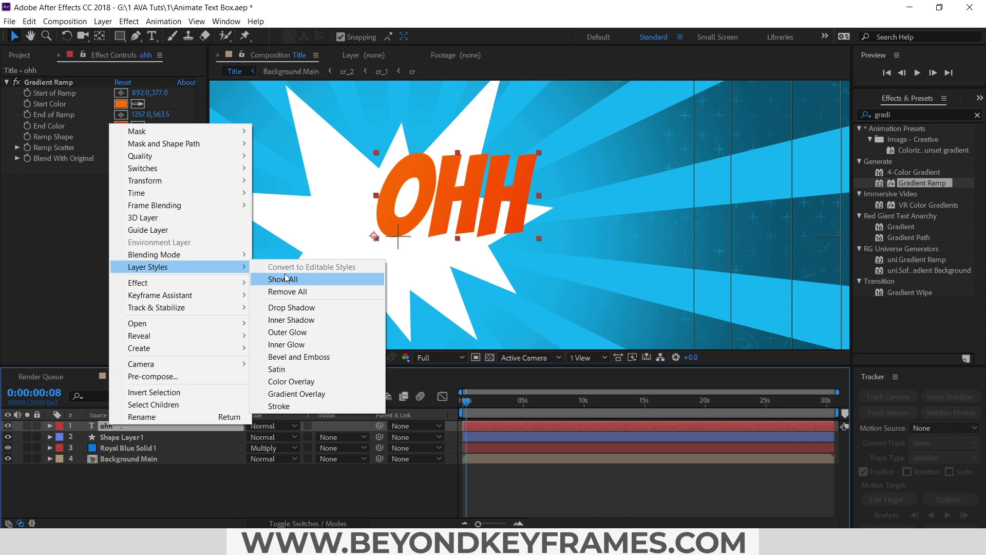
click(298, 406)
Step: Set the ohh layer's Stroke style color to white (FFFFFF) and collapse the layer's properties
scroll(50, 452, up, 2)
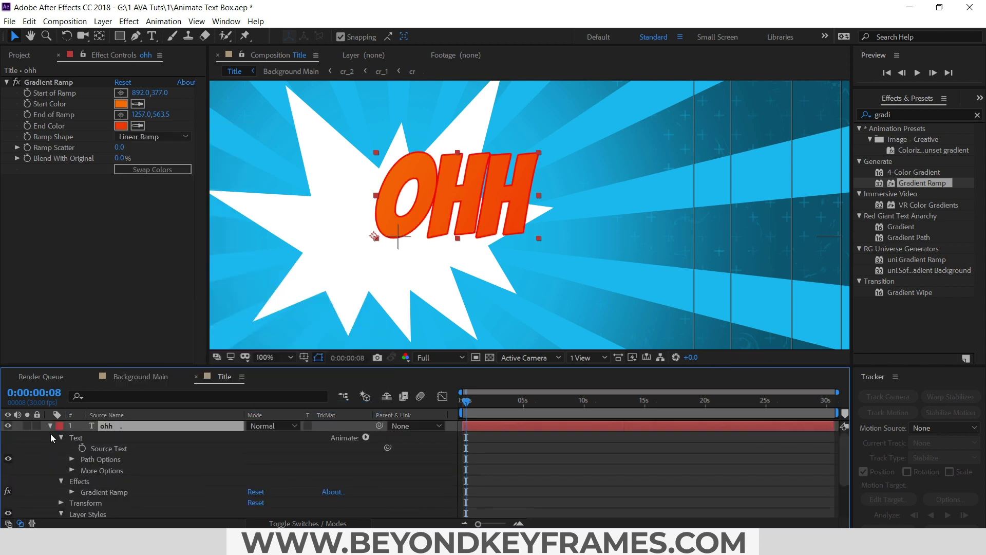
scroll(57, 452, down, 3)
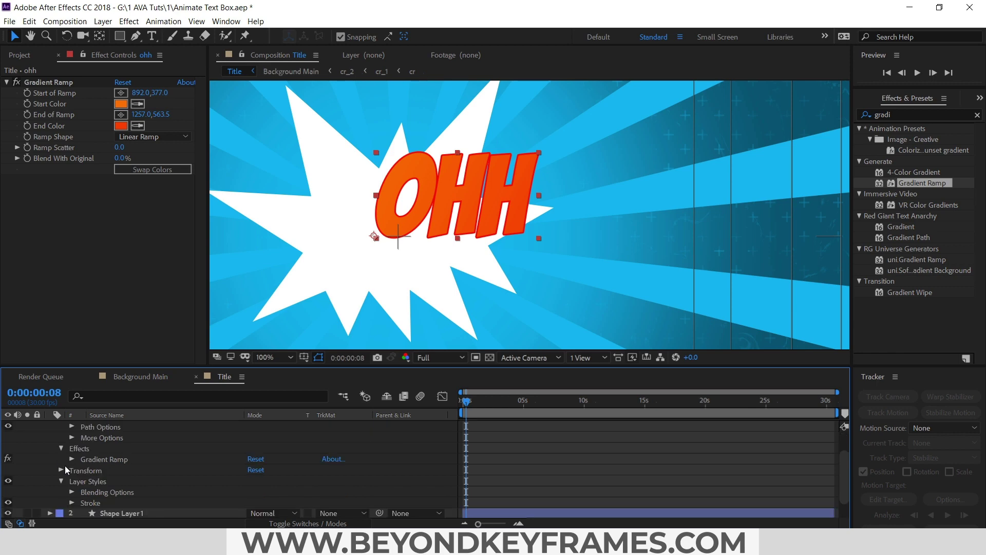
click(72, 501)
click(254, 479)
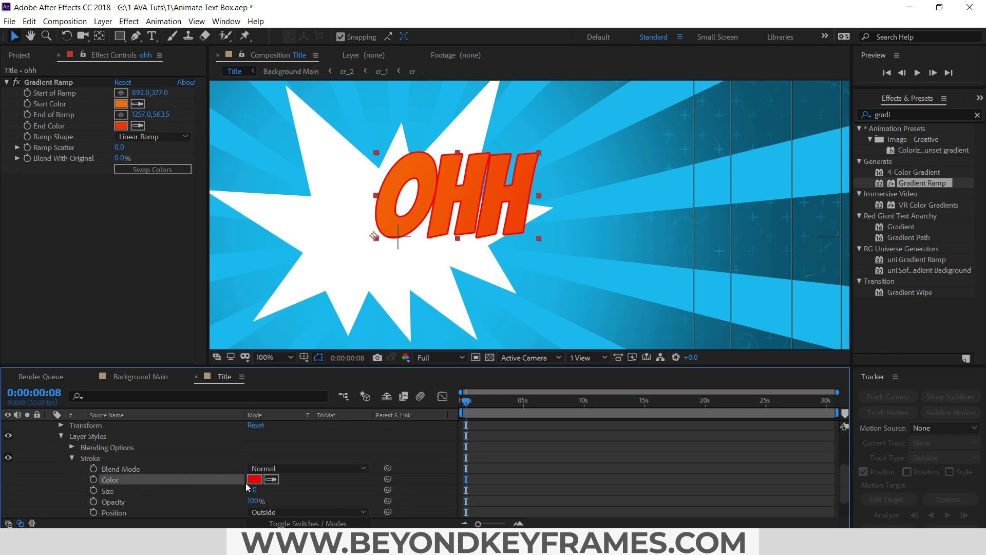
click(49, 167)
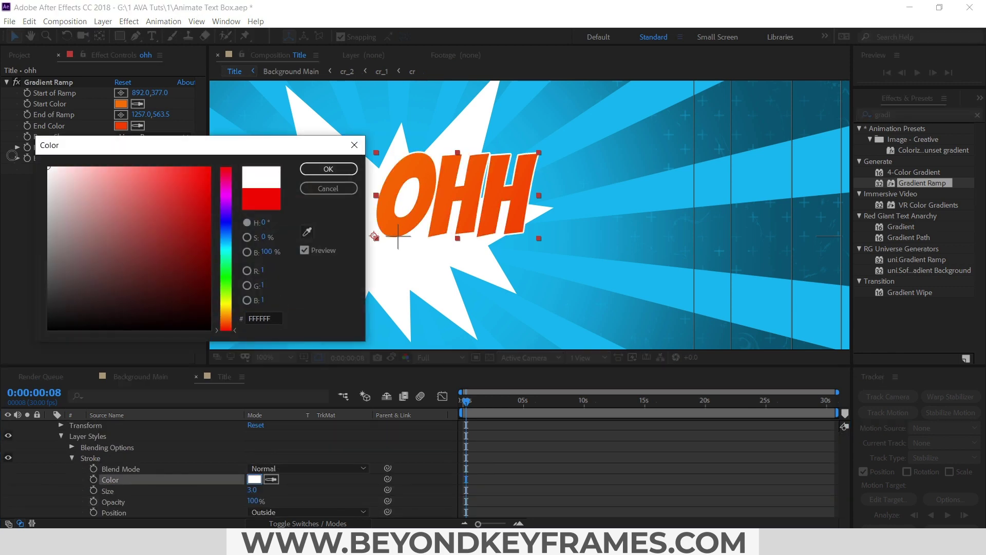
click(319, 169)
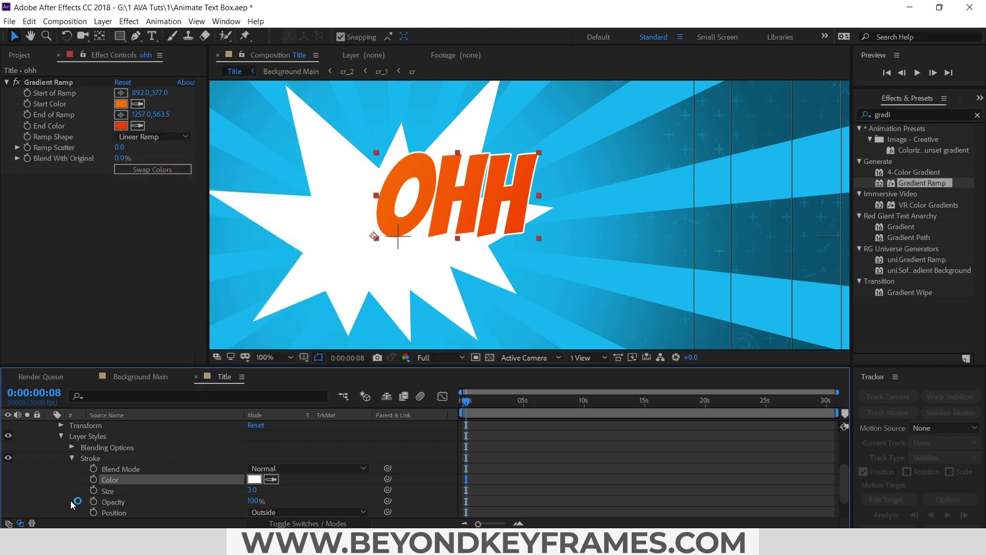
scroll(71, 497, up, 3)
click(49, 425)
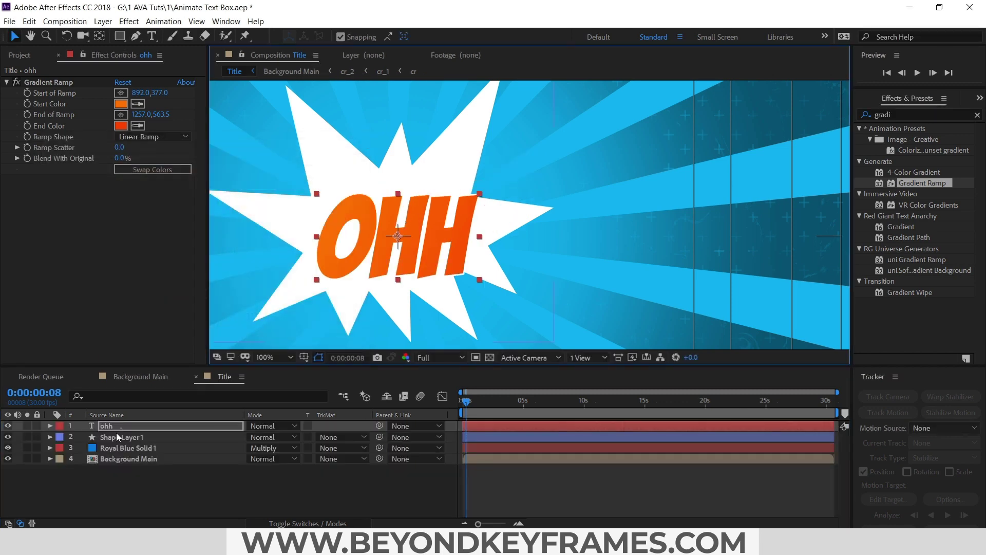
Step: Pre-compose the ohh text layer into a new composition named text
click(116, 430)
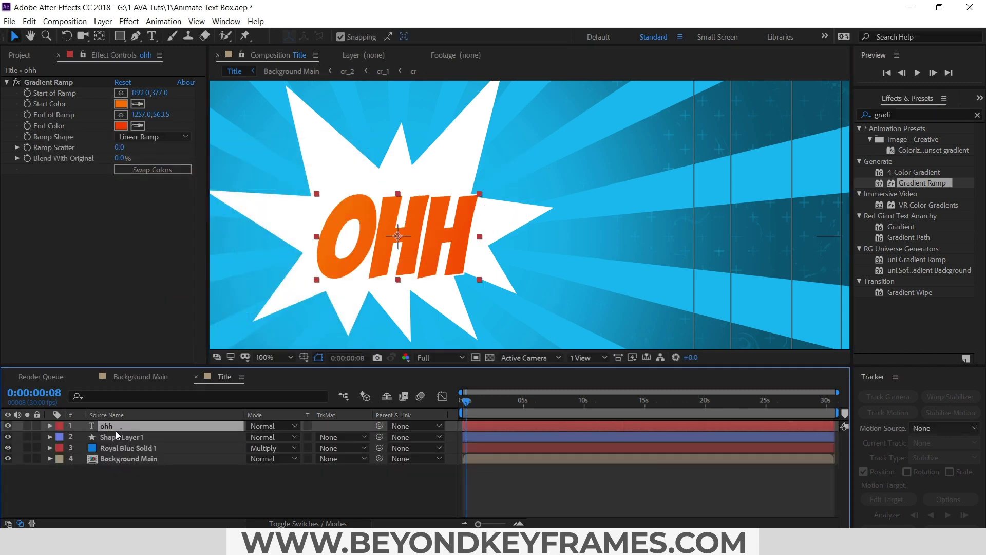
key(ctrl+shift+c)
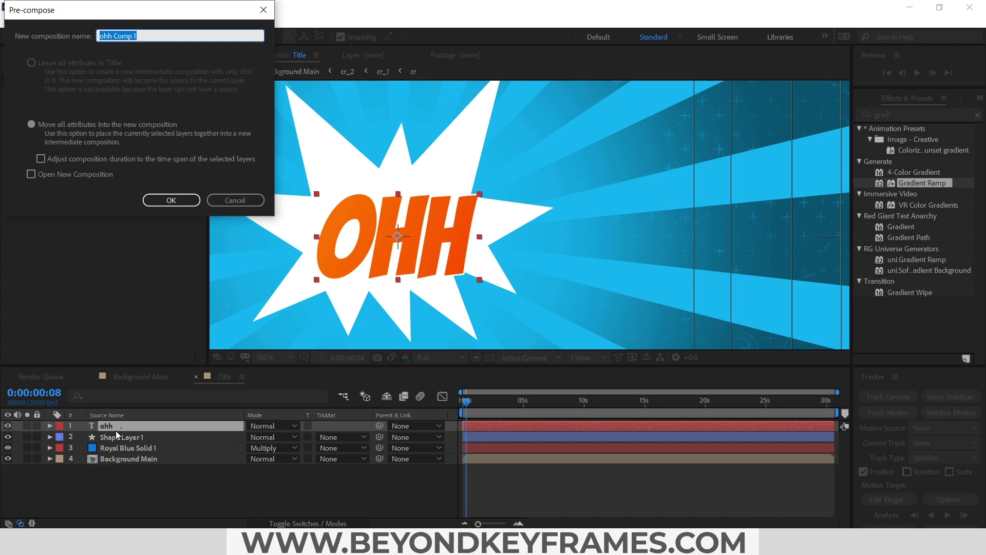
text(text)
key(Return)
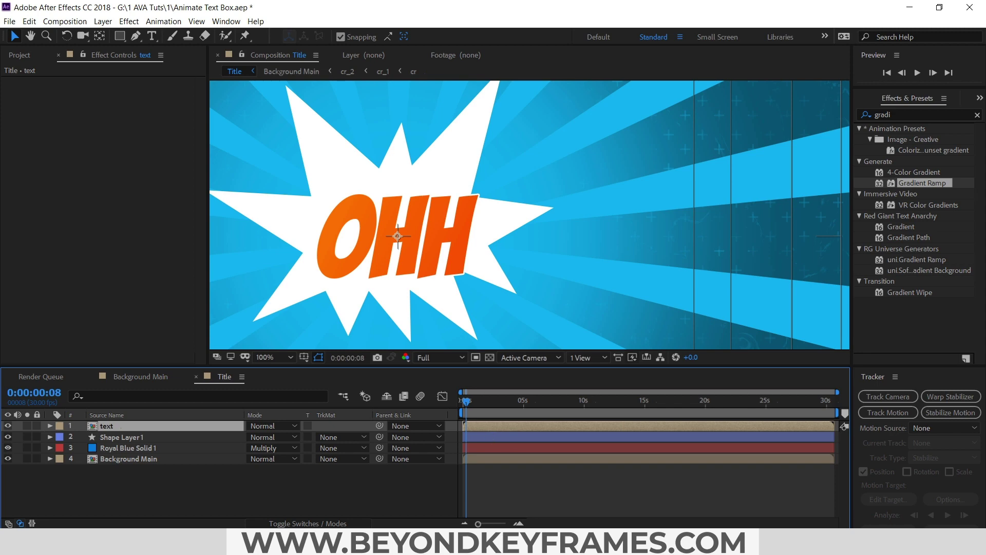
Step: Apply the Drop Shadow effect to the text precomp and set its opacity to 100%
double_click(899, 115)
text(drop shad)
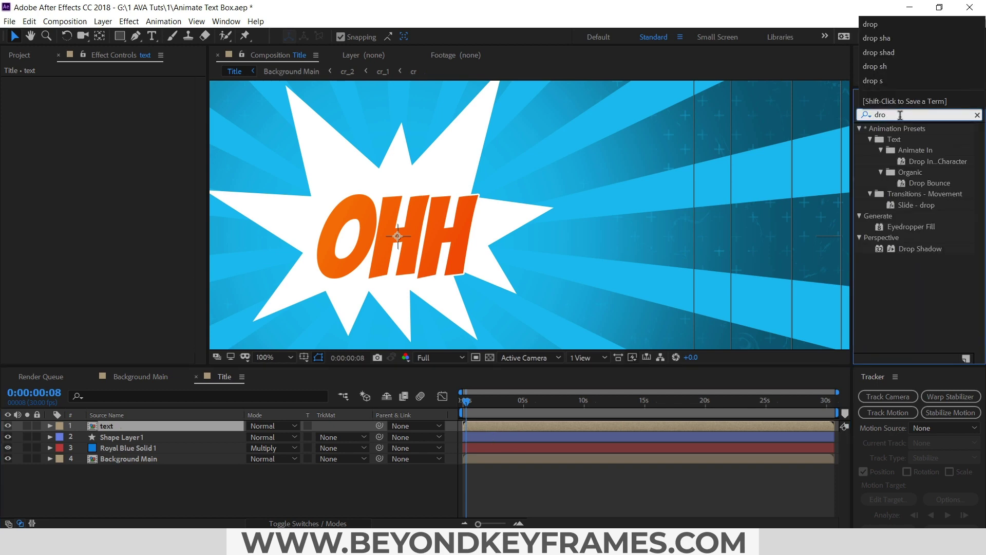
drag(911, 140, 301, 255)
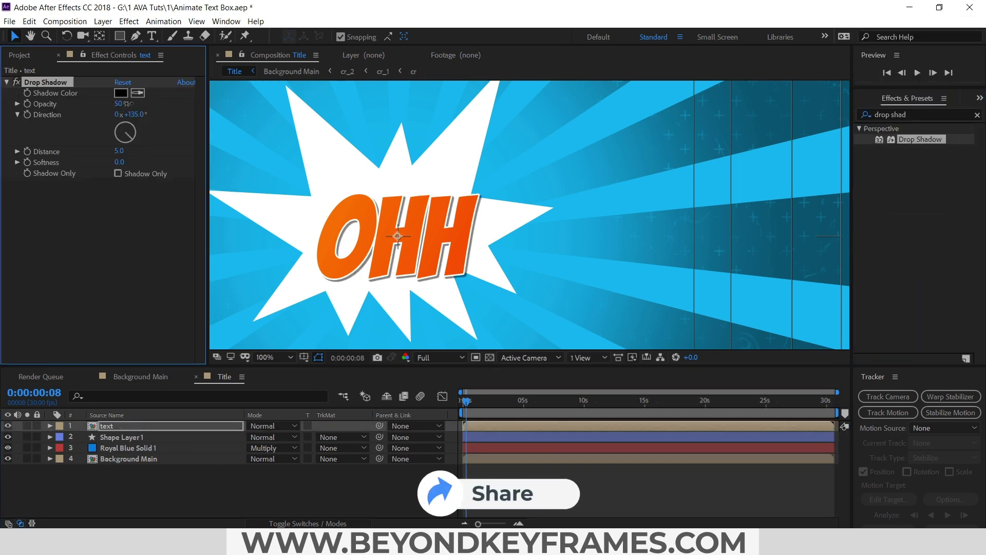
drag(119, 104, 388, 242)
scroll(402, 261, up, 1)
Step: Duplicate the Drop Shadow, set the copy's direction to 311° and distance to 11, and set the first shadow's distance to 9
key(ctrl+d)
mouse_move(118, 240)
mouse_down()
mouse_move(97, 210)
mouse_move(122, 253)
mouse_up()
drag(119, 151, 122, 151)
scroll(446, 233, down, 1)
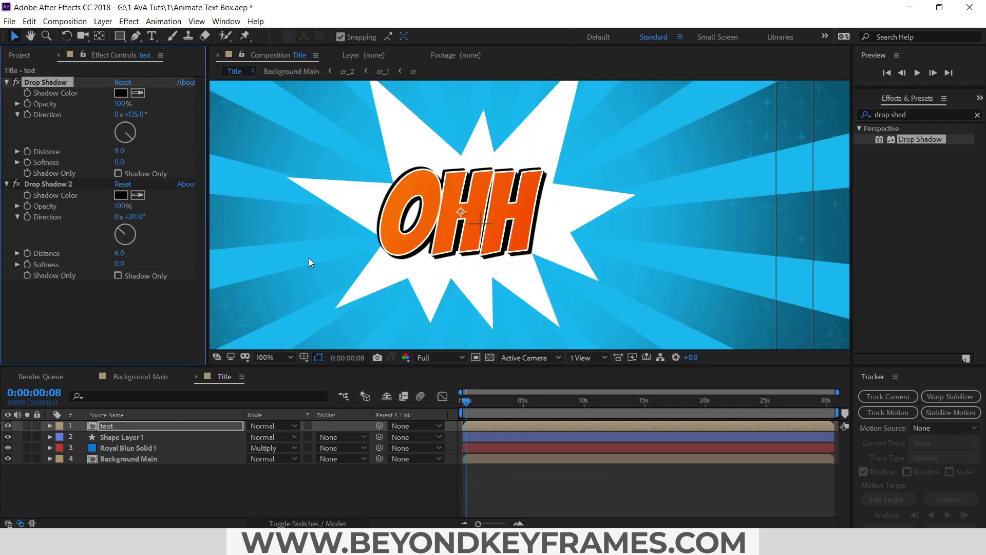
drag(122, 253, 125, 253)
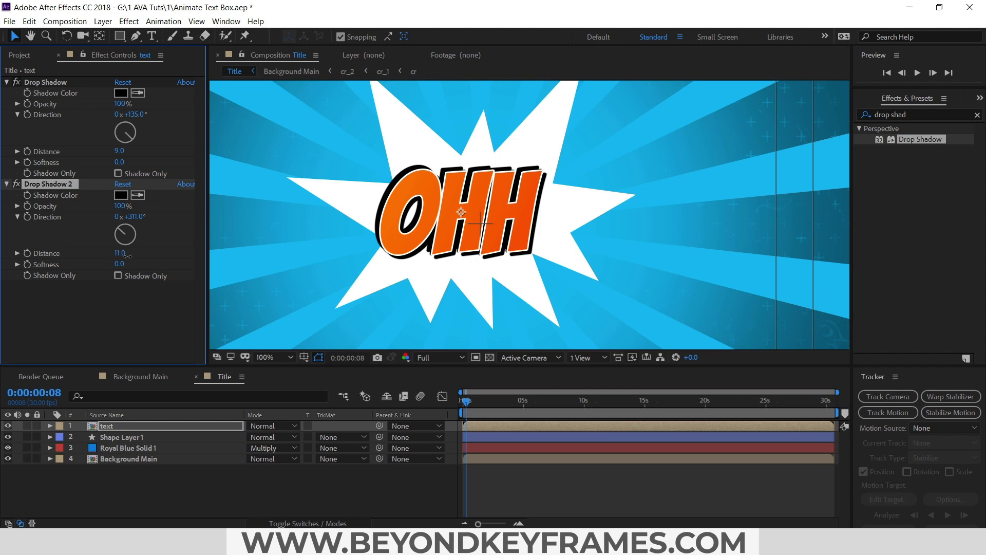
Step: Increase the Stroke style size of the ohh layer inside the text composition and return to the Title composition
key(F2)
double_click(128, 427)
click(50, 426)
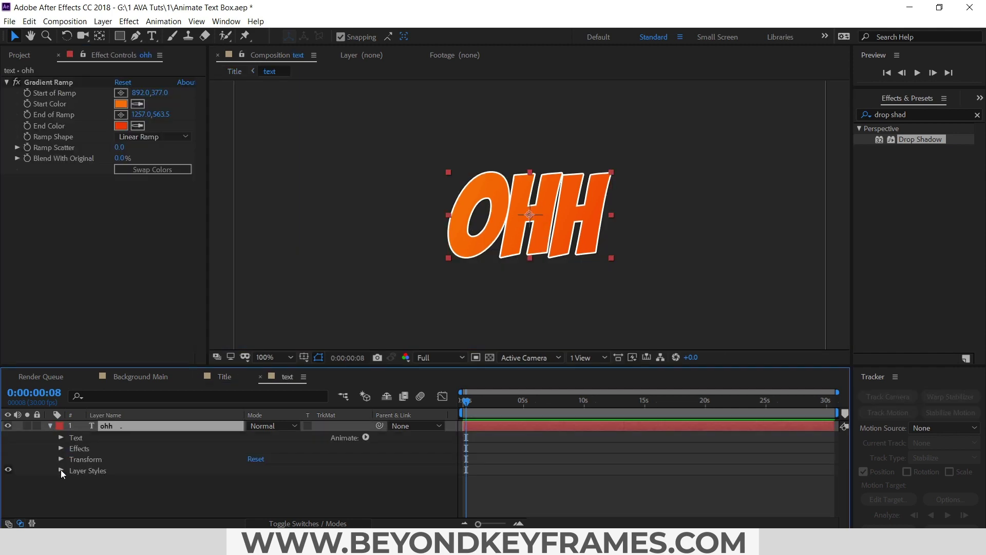
click(61, 469)
scroll(72, 496, down, 1)
drag(252, 490, 266, 494)
click(235, 72)
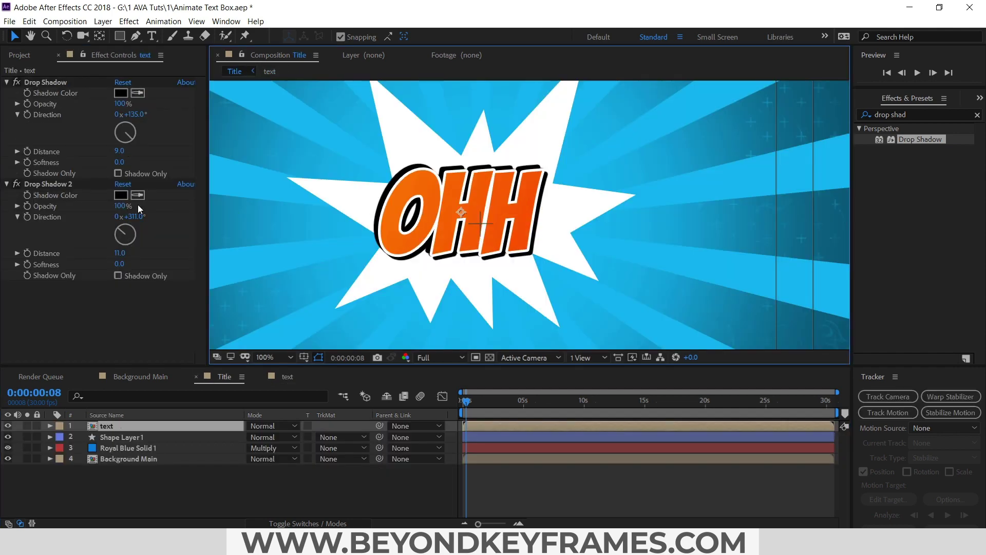
Step: Adjust the shadow directions on the text layer to 339° for Drop Shadow 2 and 134° for the first Drop Shadow
click(121, 225)
drag(121, 126, 146, 151)
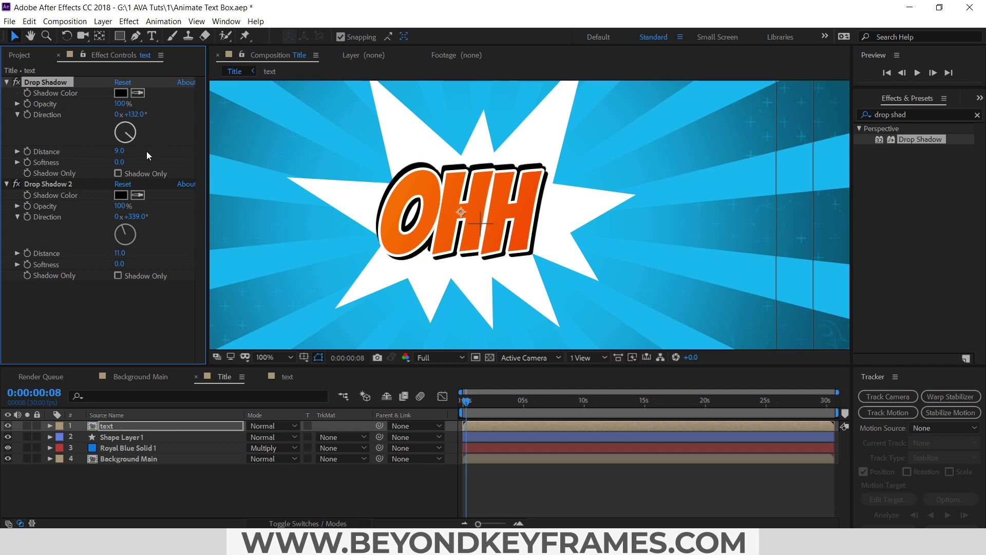
click(516, 483)
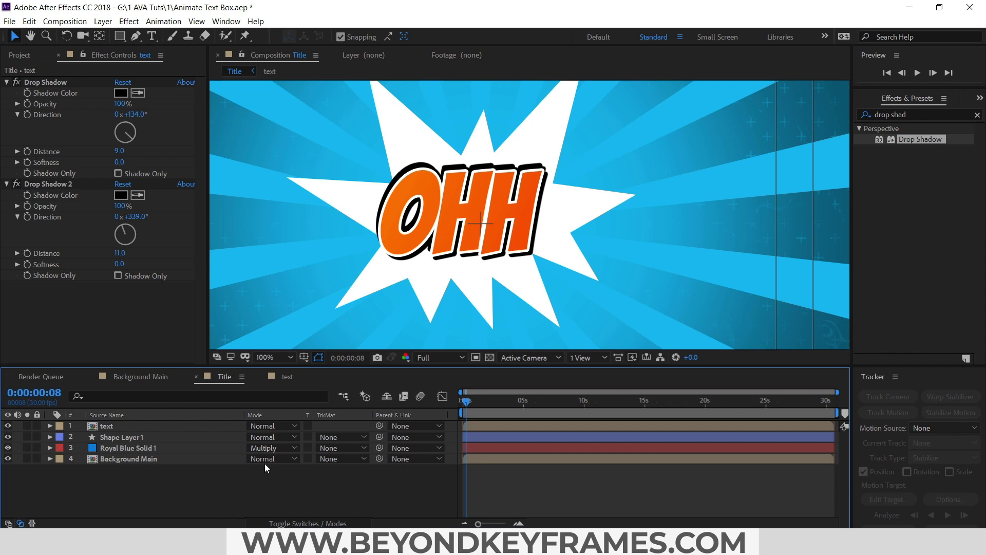
Step: Duplicate the white burst layer, Shape Layer 1
click(115, 438)
key(s)
key(ctrl+d)
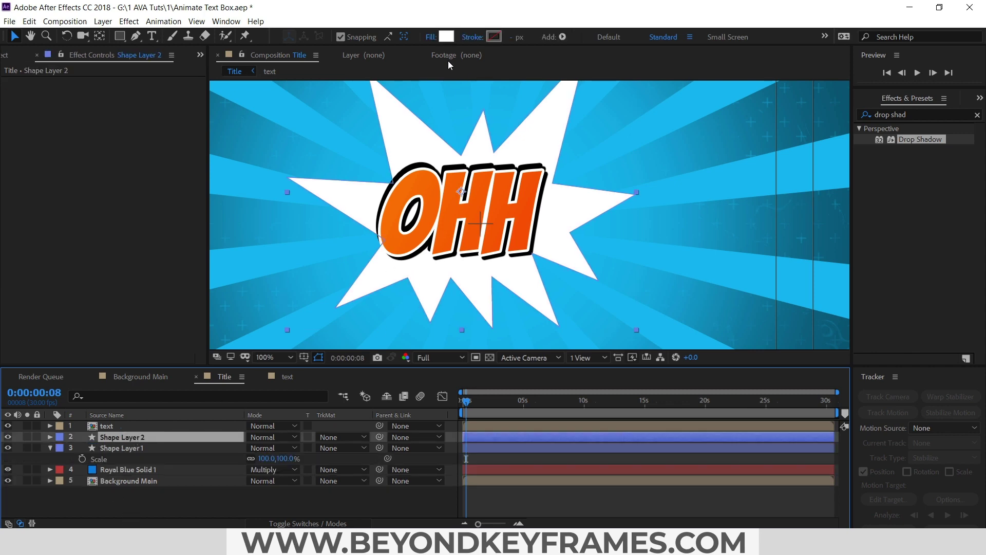
Step: Give the duplicated burst, Shape Layer 2, a solid black (000000) stroke and widen it into a thick outline
click(485, 35)
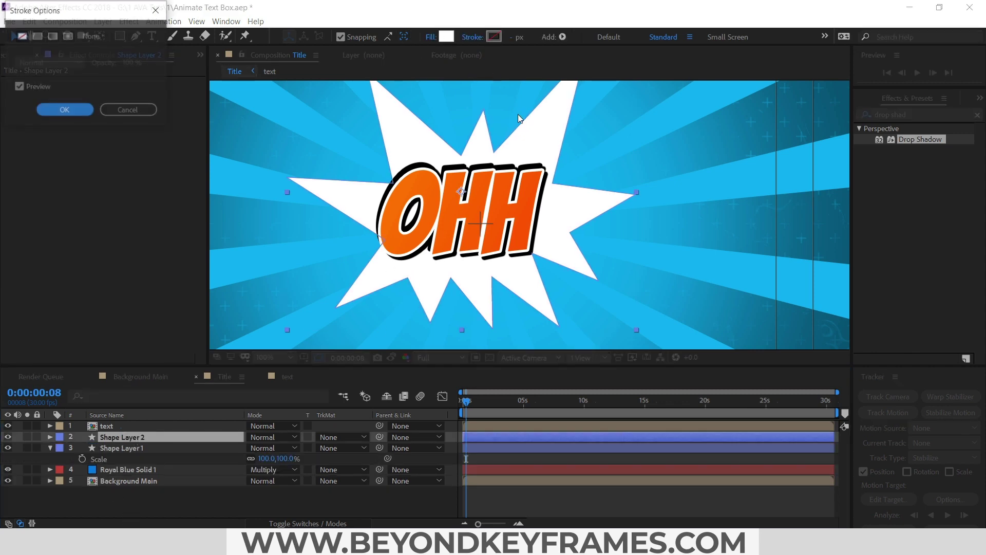
click(37, 36)
click(64, 110)
click(494, 37)
text(000000)
click(328, 169)
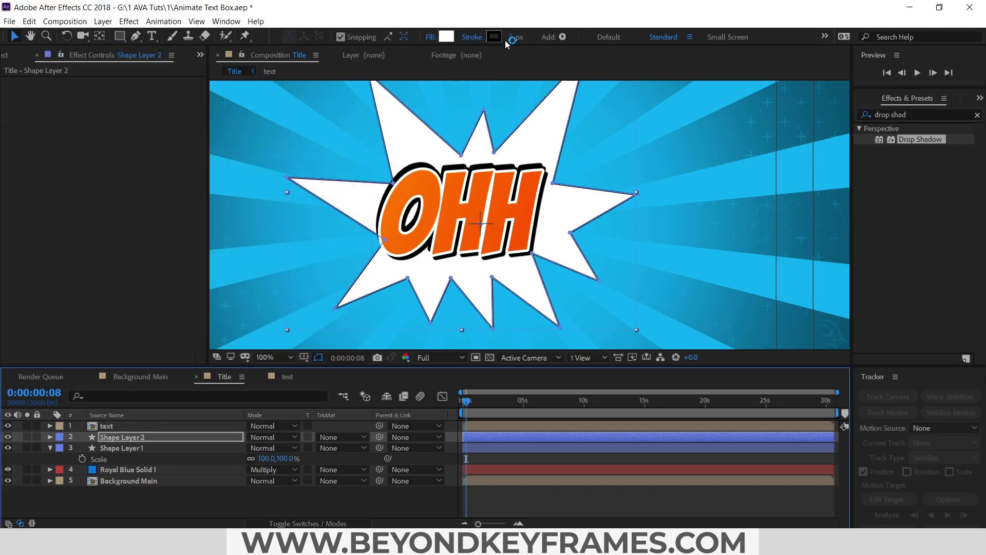
drag(510, 37, 516, 37)
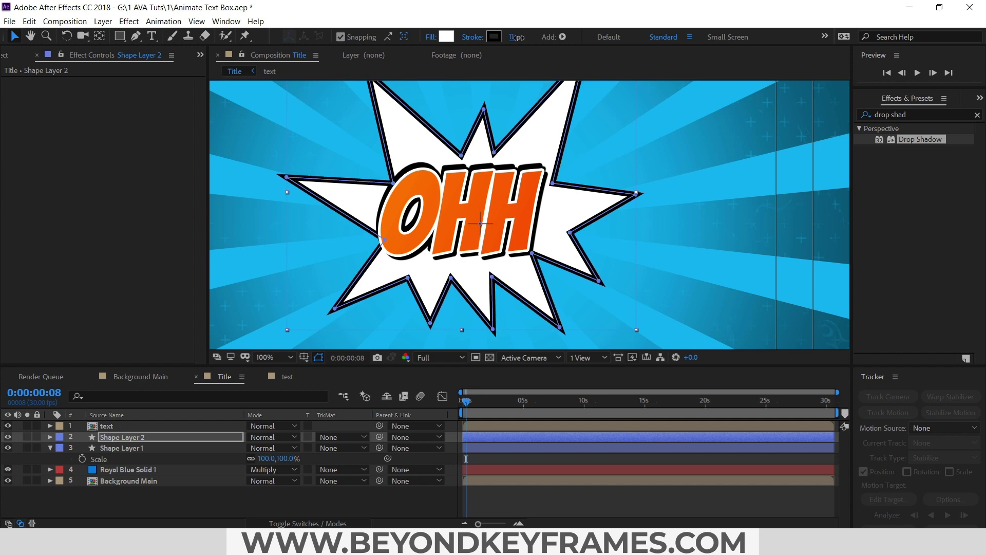
click(543, 490)
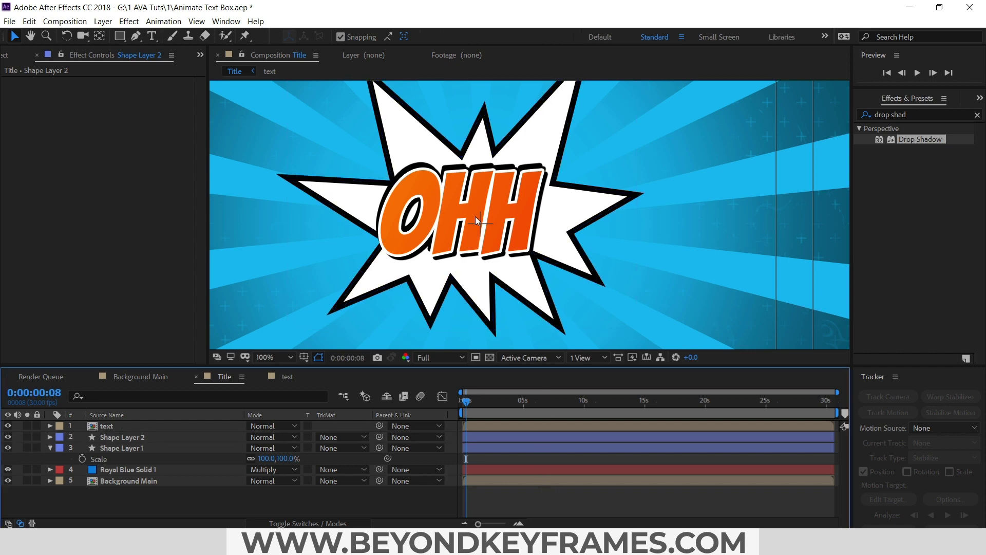
Step: Add a null object to the Title composition and parent Shape Layer 2 to it
scroll(482, 218, down, 1)
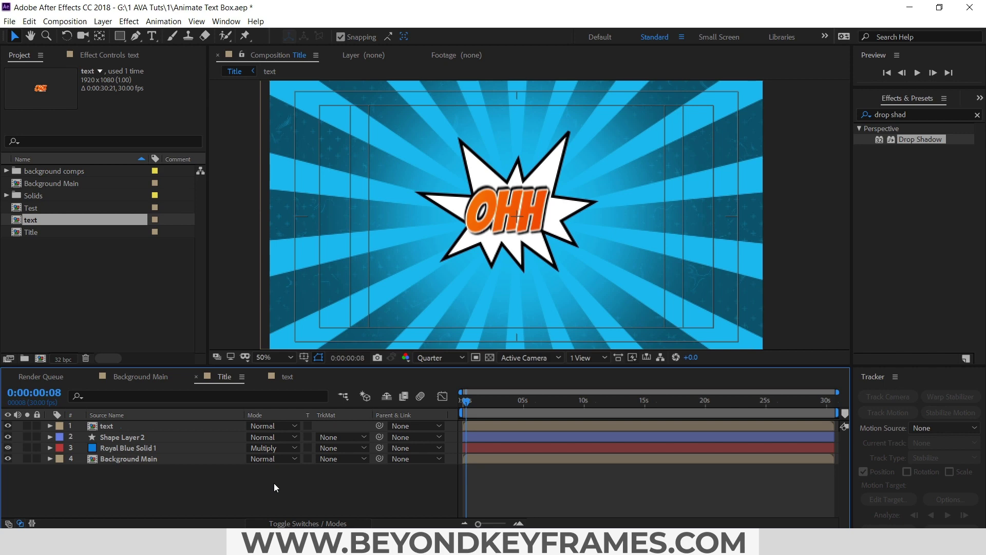
click(102, 21)
mouse_move(118, 35)
click(308, 84)
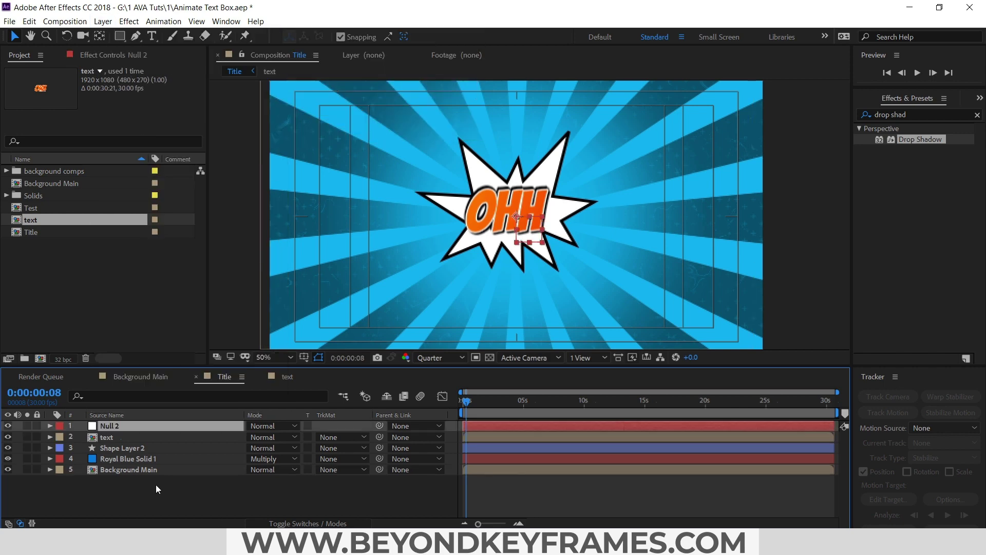
click(125, 451)
drag(380, 447, 130, 427)
Step: Keyframe the null's Position and Scale at frame 8 and move both keyframes to between 4 and 5 seconds
click(130, 428)
key(p)
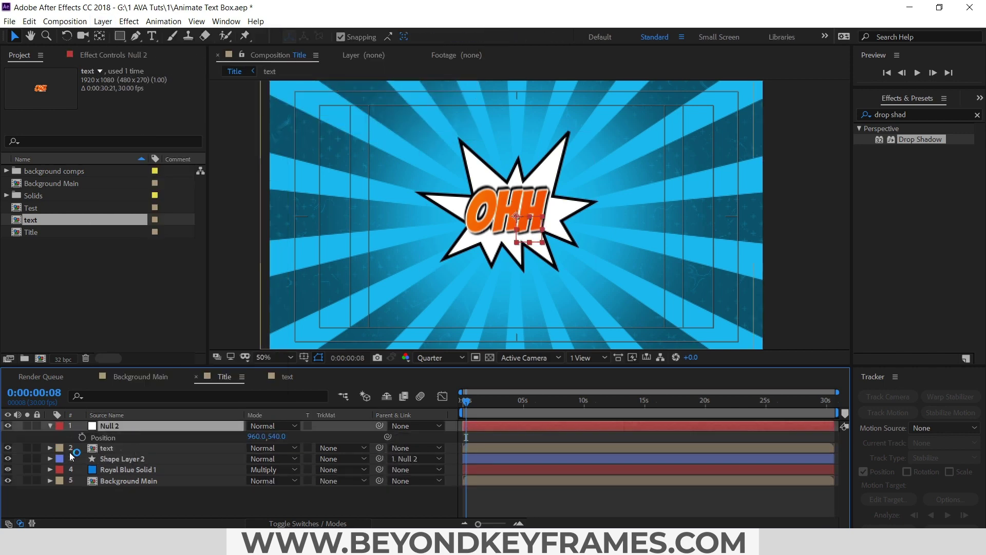
click(81, 436)
key(s)
click(81, 436)
key(u)
key(equal)
key(equal)
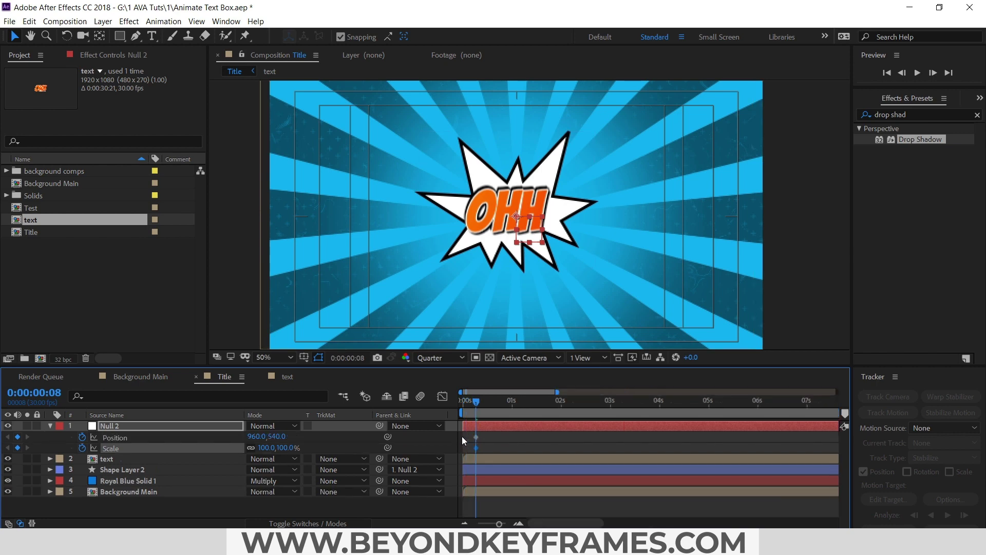
drag(462, 438, 692, 447)
click(519, 438)
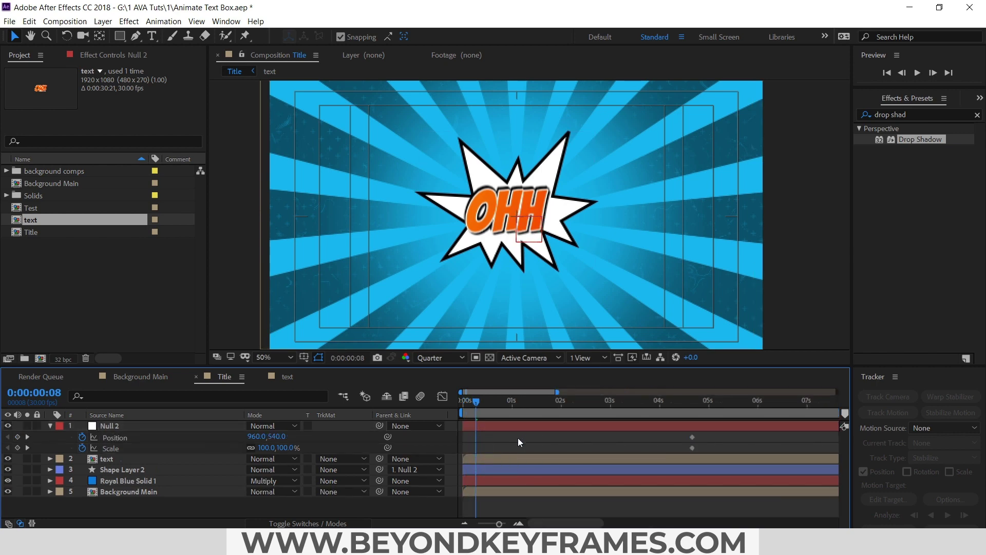
Step: Duplicate Shape Layer 2, then hide the original and set its parent to None
click(142, 470)
key(ctrl+d)
click(8, 480)
click(405, 480)
click(405, 388)
Step: Delete the null's Position and Scale keyframes between 4 and 5 seconds
drag(671, 434, 731, 451)
key(Delete)
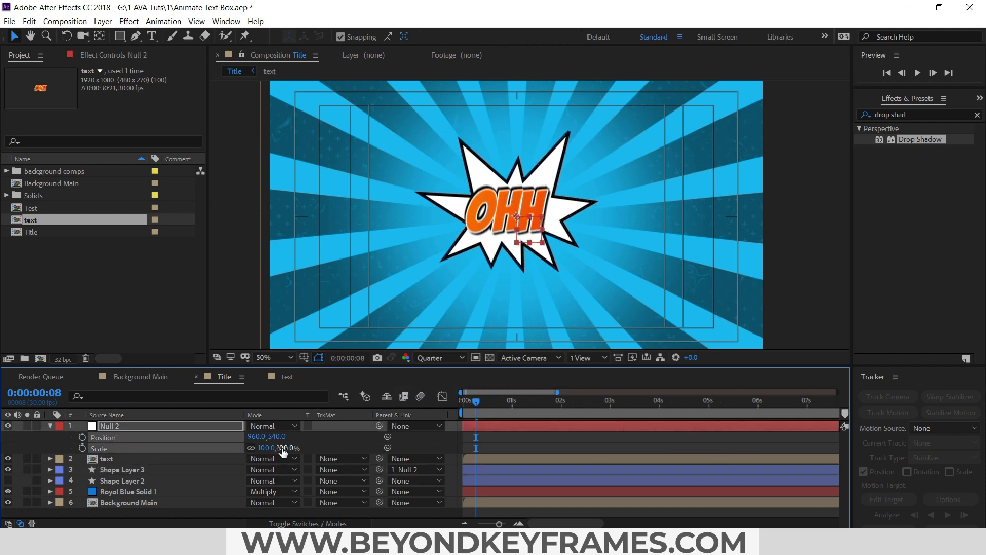
Step: Show and lock Shape Layer 2, and set Position and Scale keyframes on Null 2 at frame 8
click(8, 481)
click(36, 480)
click(82, 437)
click(82, 448)
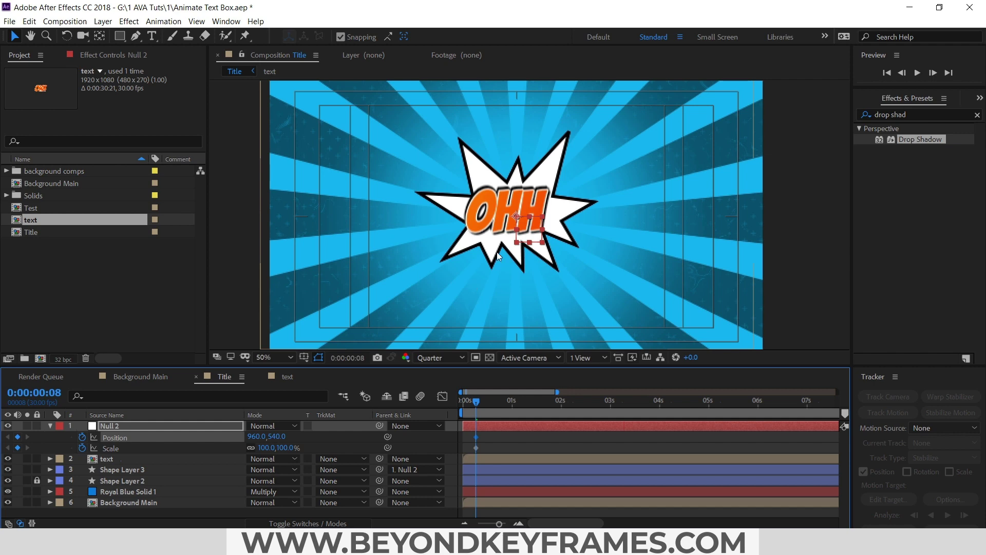
Step: Lock the text, Royal Blue Solid 1 and Background Main layers
drag(496, 260, 444, 252)
key(ctrl+z)
click(37, 458)
click(37, 491)
click(37, 502)
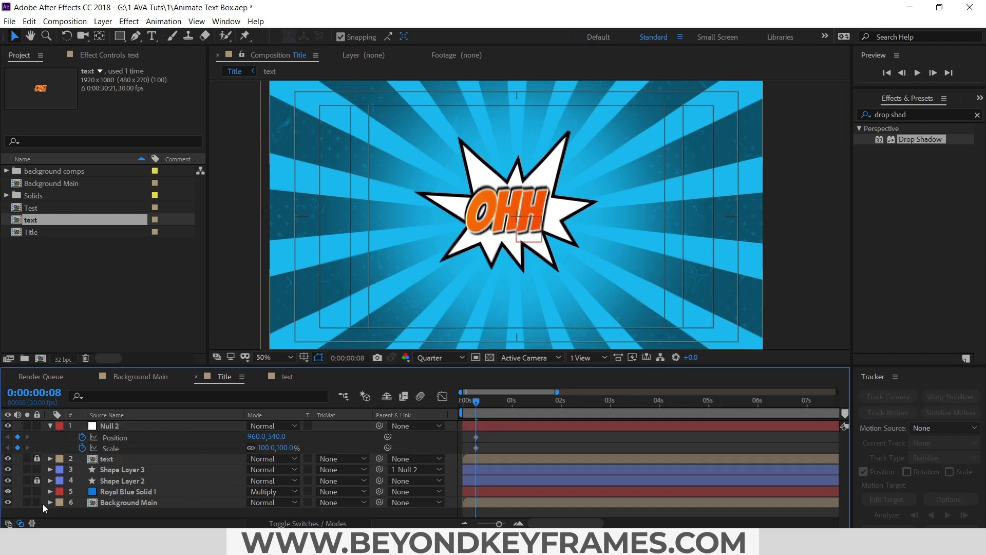
Step: Set Null 2's Position to 323, 499 and Scale to 0% at frame 8, and its Scale to 35% at frame 25
click(131, 426)
mouse_move(255, 436)
mouse_down()
mouse_move(70, 434)
mouse_move(268, 437)
mouse_up()
mouse_move(276, 448)
mouse_down()
mouse_move(231, 448)
mouse_move(335, 436)
mouse_up()
drag(256, 436, 281, 437)
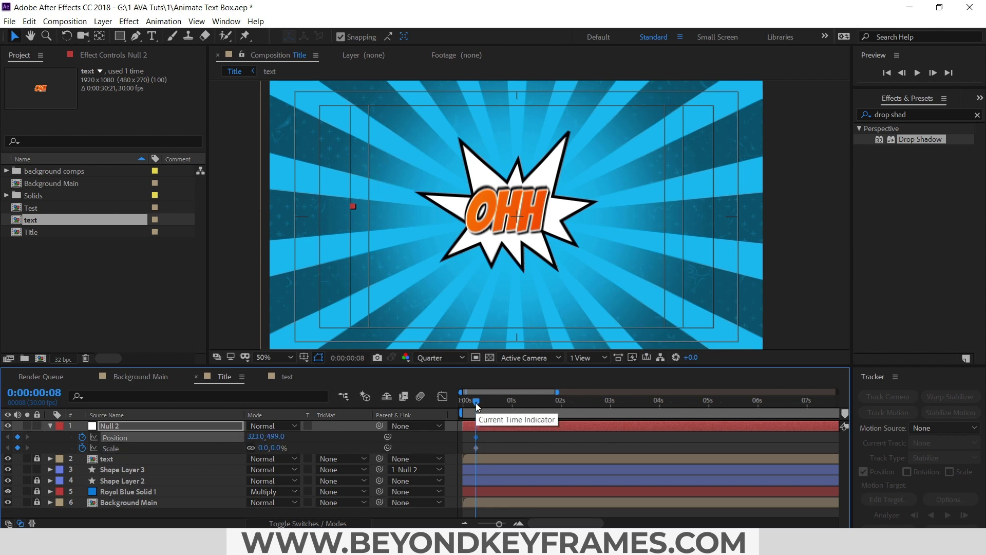
drag(475, 403, 513, 403)
drag(264, 448, 282, 448)
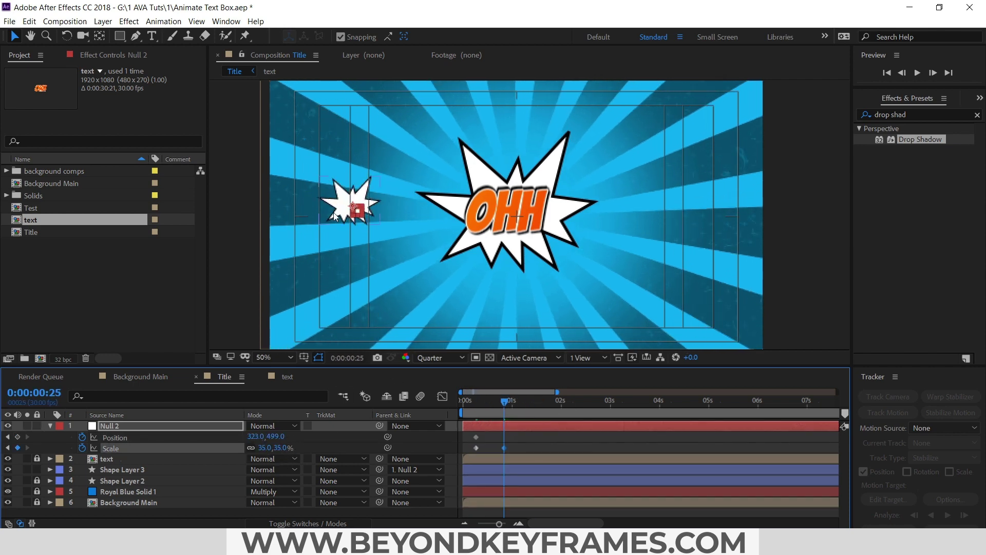
click(360, 208)
drag(359, 208, 505, 172)
key(ctrl+z)
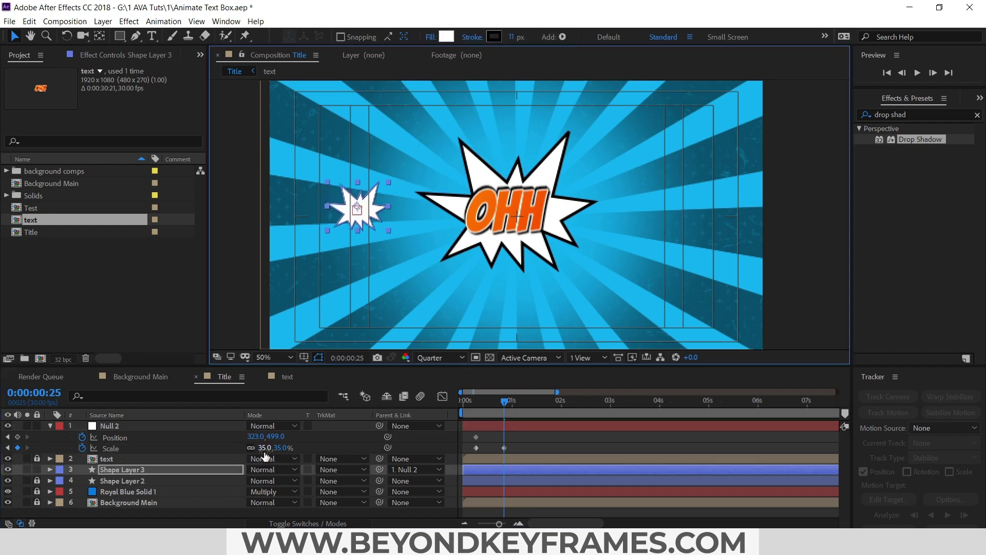
Step: At frame 25, move Null 2 across to the far side of the OHH text, enlarge it, and arc its motion path upward
drag(253, 436, 544, 401)
drag(265, 436, 281, 447)
click(517, 432)
click(353, 207)
drag(385, 201, 379, 170)
drag(515, 186, 504, 161)
Step: Keyframe Null 2 swinging back and forth over three more keyframe pairs, ending at Position 873, 478 and Scale 100%, and preview the motion
click(536, 405)
drag(260, 436, 346, 436)
drag(253, 437, 298, 448)
drag(535, 404, 564, 409)
drag(259, 438, 444, 422)
mouse_move(279, 436)
mouse_down()
mouse_move(252, 436)
mouse_move(292, 448)
mouse_move(172, 436)
mouse_move(269, 436)
mouse_up()
click(584, 400)
click(287, 448)
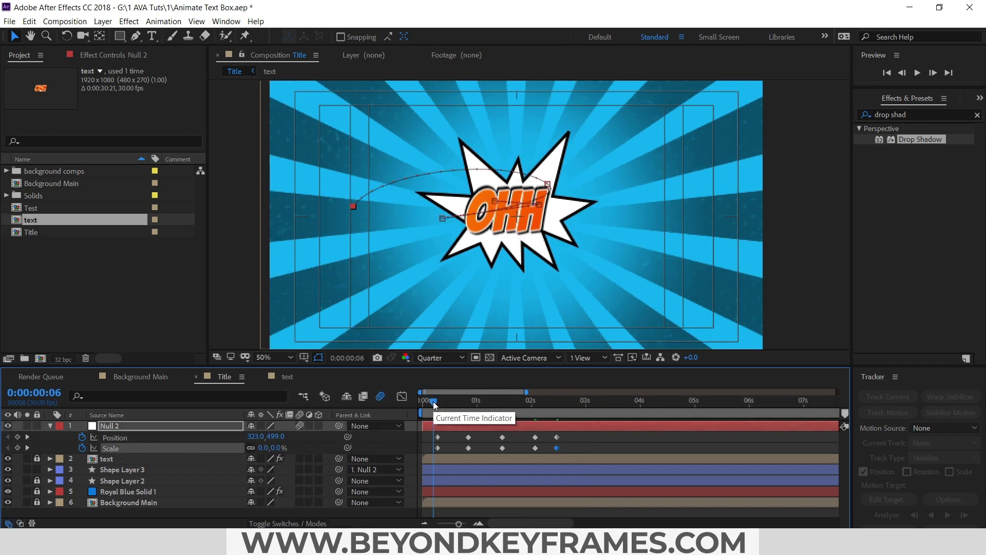
key(space)
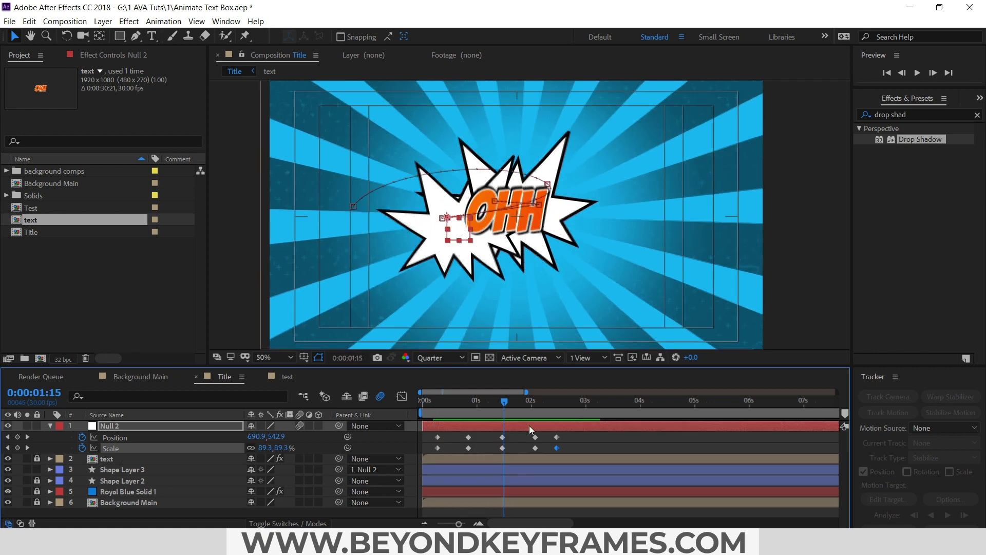
key(space)
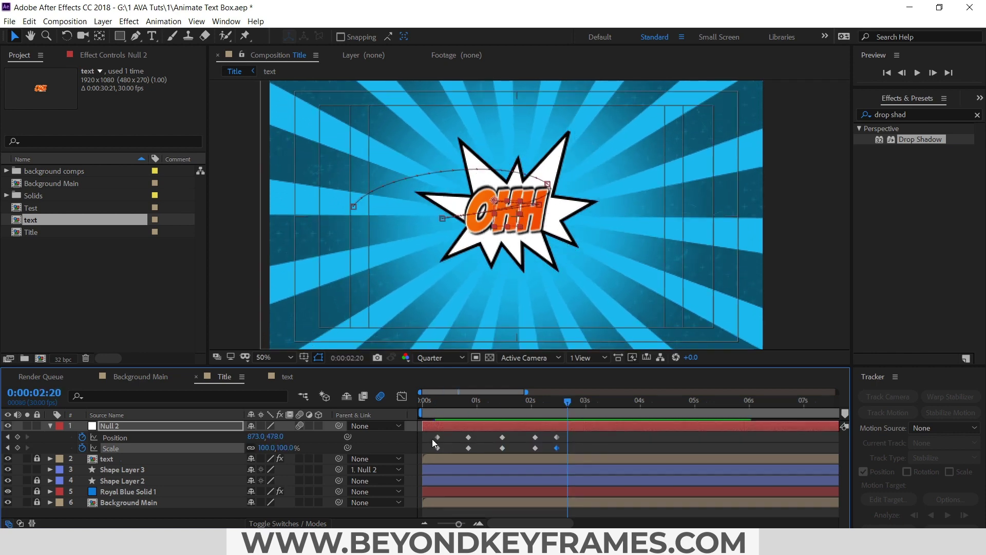
Step: Compress Null 2's keyframe spacing so the last pair falls at about 1:19, and apply Easy Ease to all but the first pair
key(equal)
drag(714, 438, 443, 453)
drag(695, 449, 604, 449)
drag(464, 409, 498, 403)
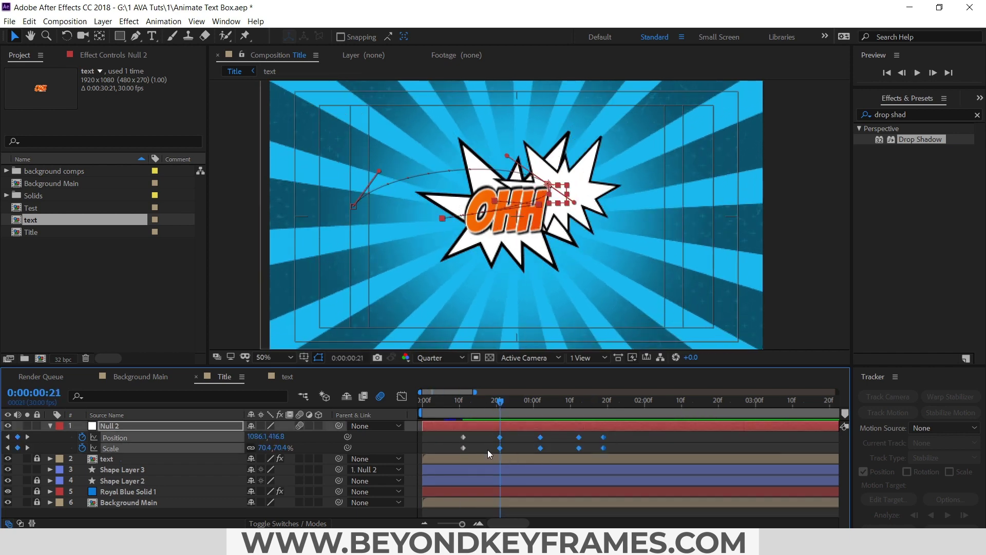
key(F9)
click(464, 406)
key(space)
key(space)
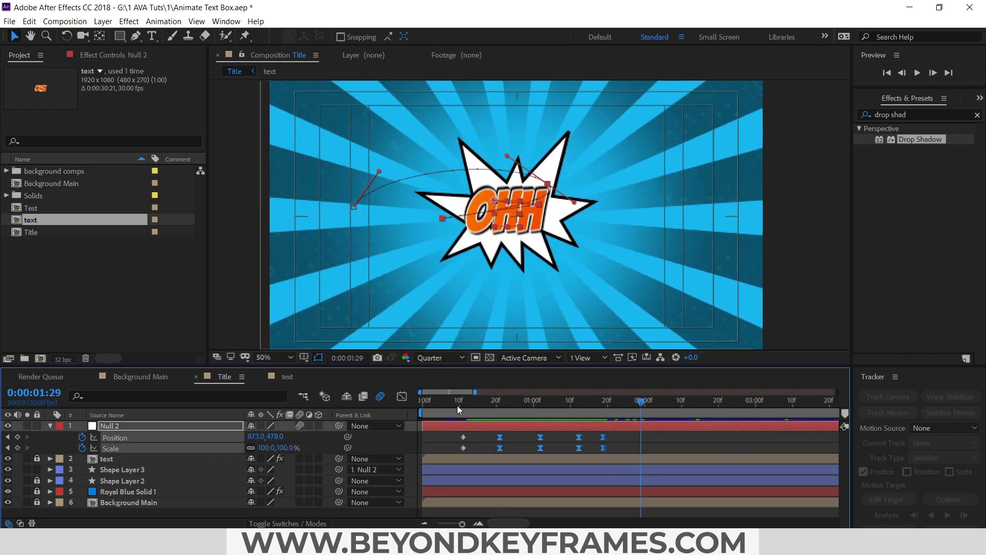
Step: Move Null 2's first Position and Scale keyframes to frame 7, set the starting Position to 87, 664, and preview
drag(457, 405, 437, 405)
drag(473, 433, 455, 452)
drag(463, 448, 449, 449)
click(457, 449)
key(space)
click(500, 406)
click(443, 406)
key(space)
click(449, 437)
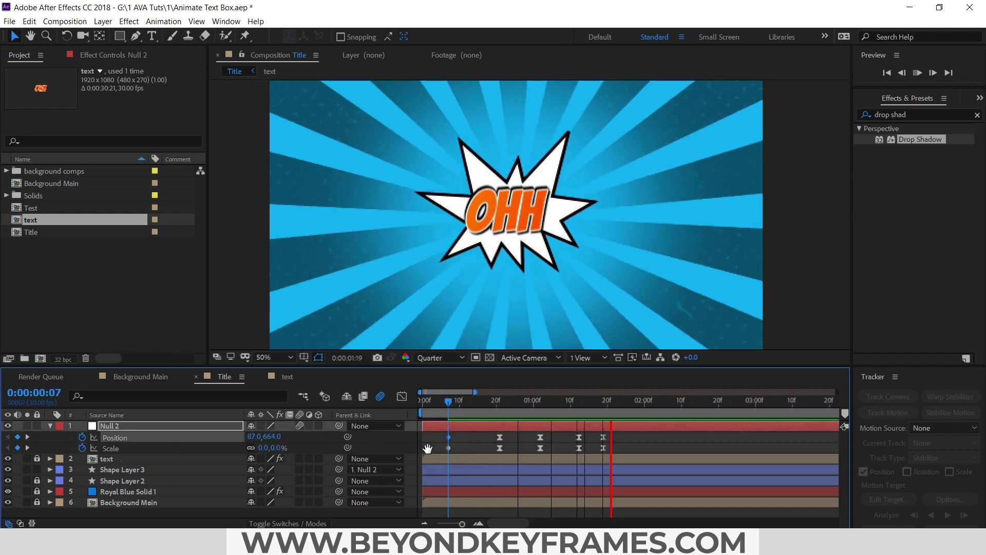
click(445, 406)
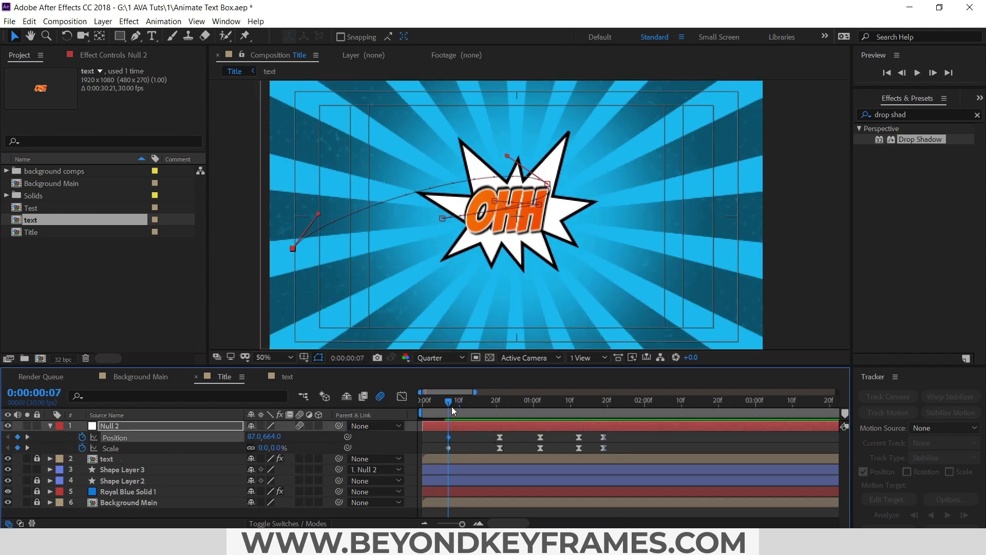
key(space)
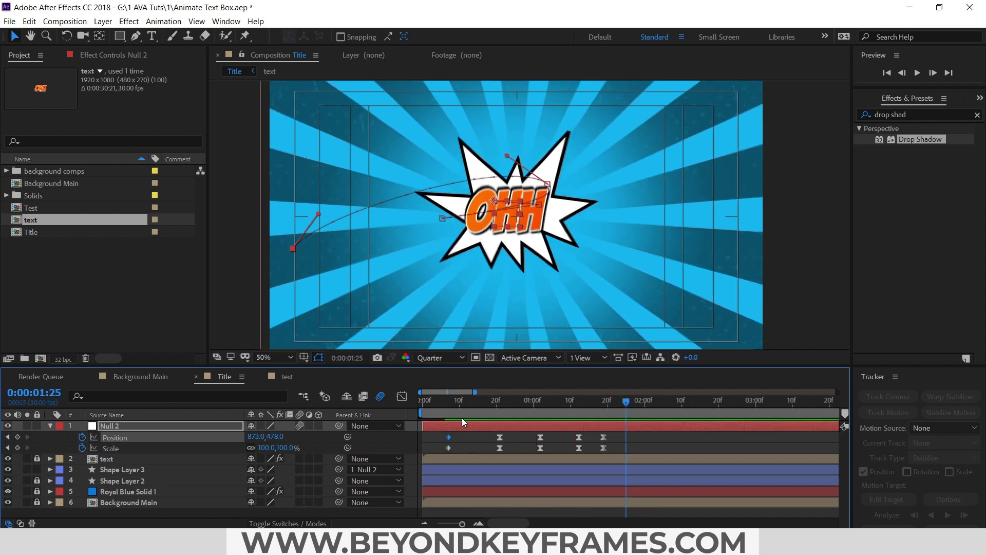
Step: Collapse Null 2's properties, then unlock and select the text layer
click(50, 426)
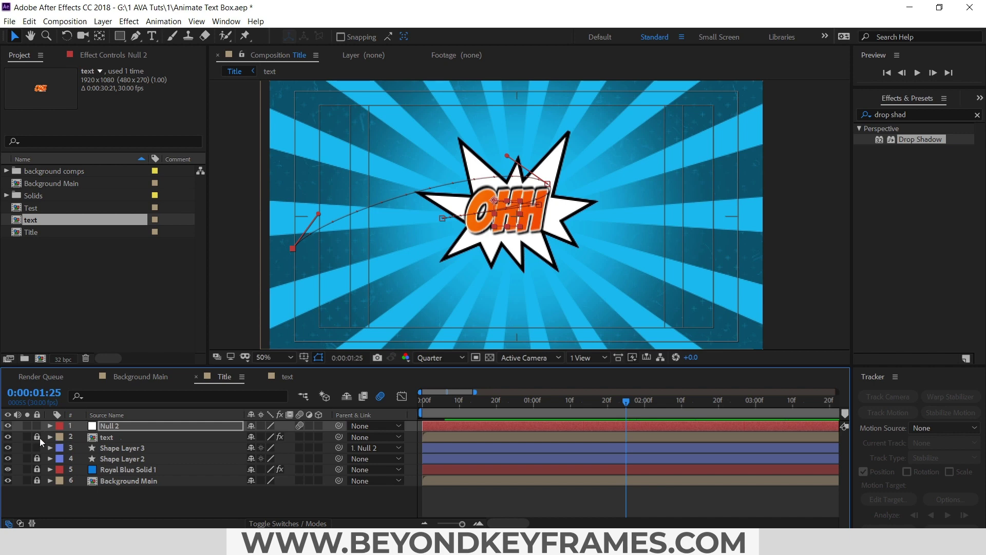
click(106, 438)
key(ctrl+d)
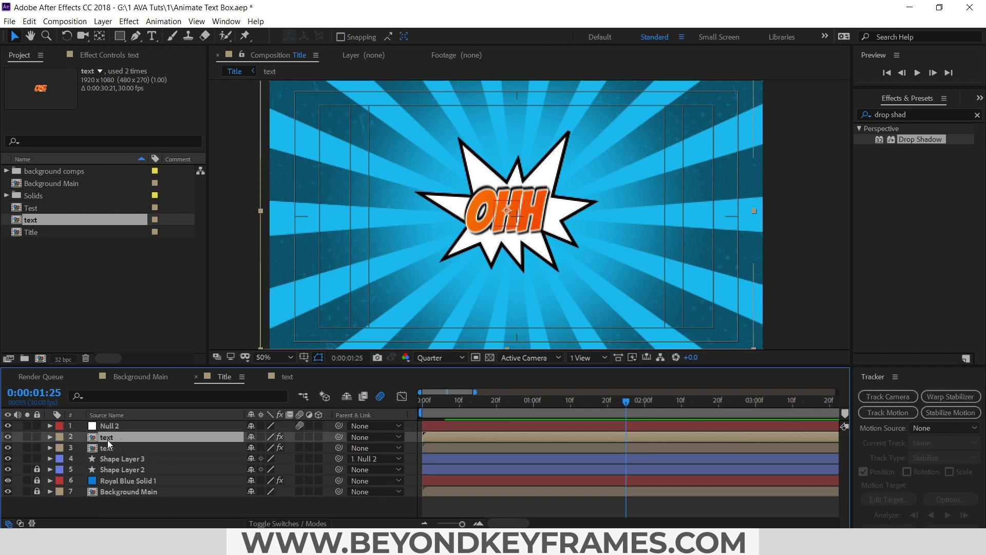
click(459, 426)
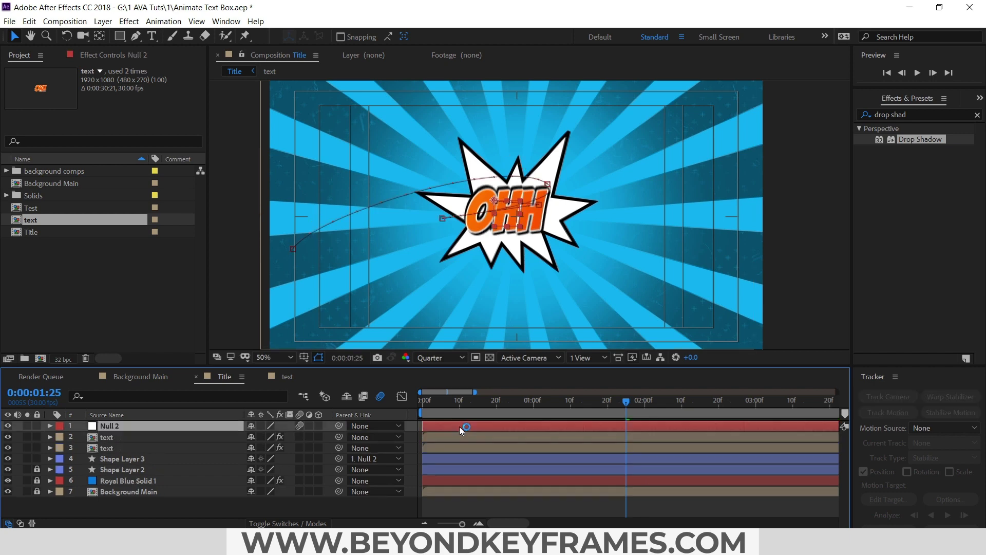
key(u)
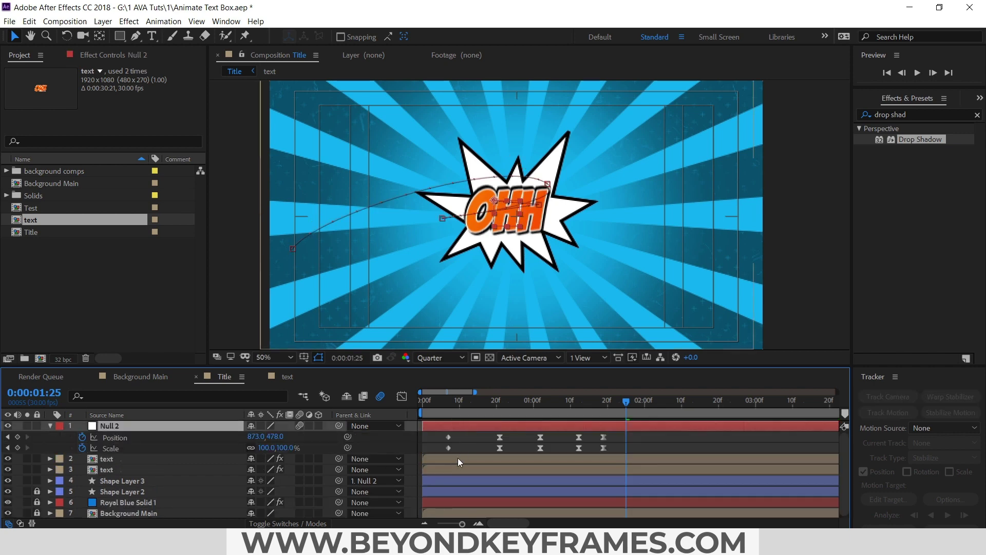
click(153, 459)
key(Delete)
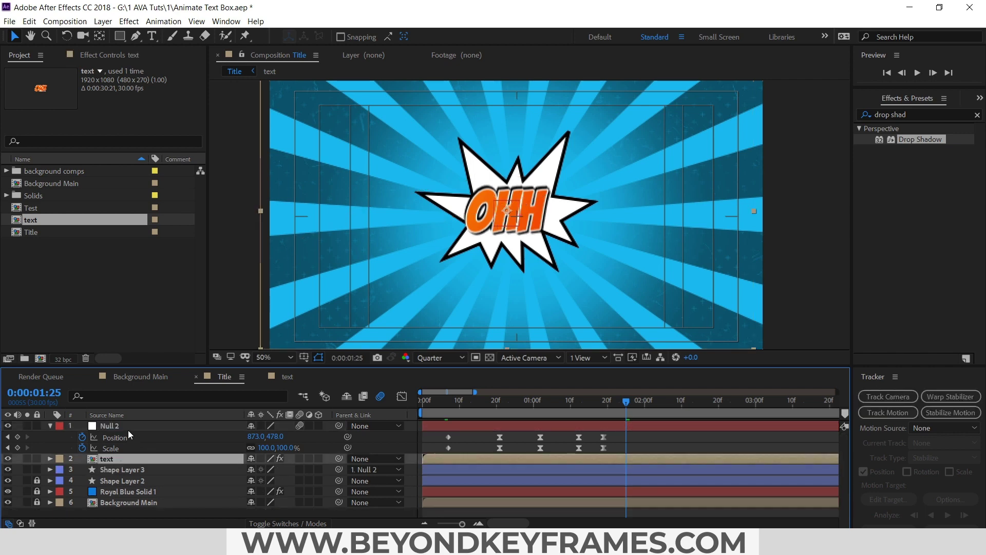
Step: Duplicate Null 2 and parent the text layer to the copy
click(127, 428)
key(ctrl+d)
click(121, 469)
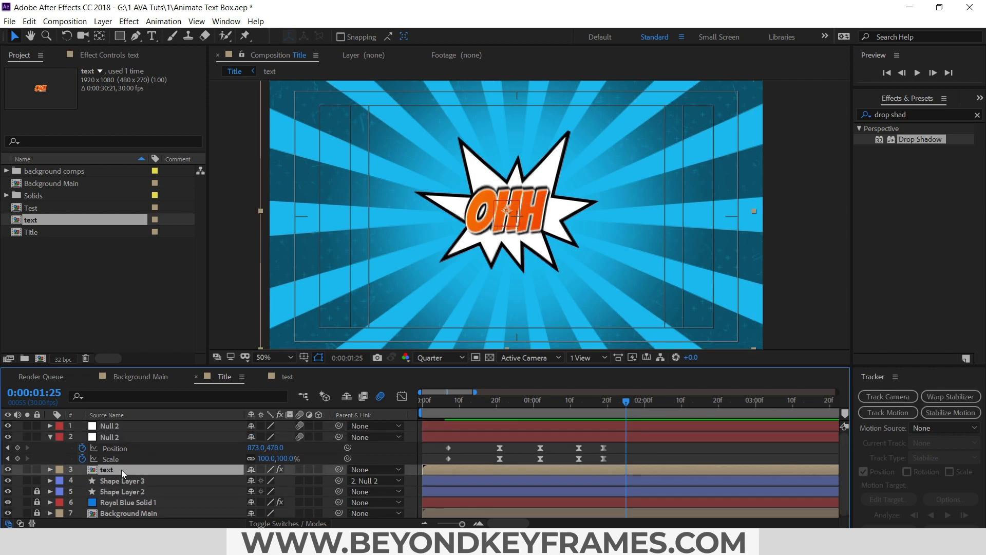
drag(339, 470, 122, 425)
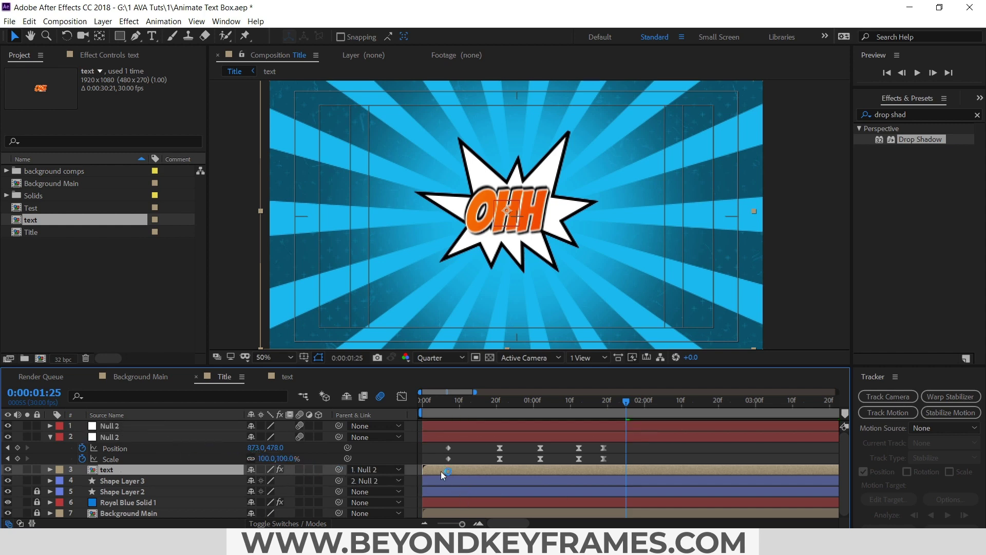
Step: Reveal the Null 2 copy's keyframes, shift the layer about 7 frames later, and preview the staggered motion
click(443, 431)
click(470, 428)
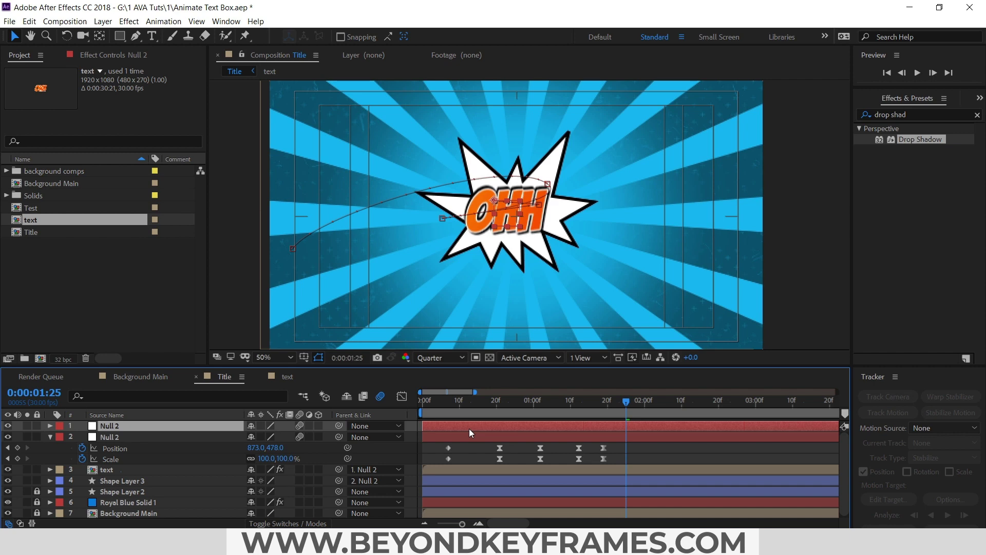
key(u)
drag(456, 425, 481, 426)
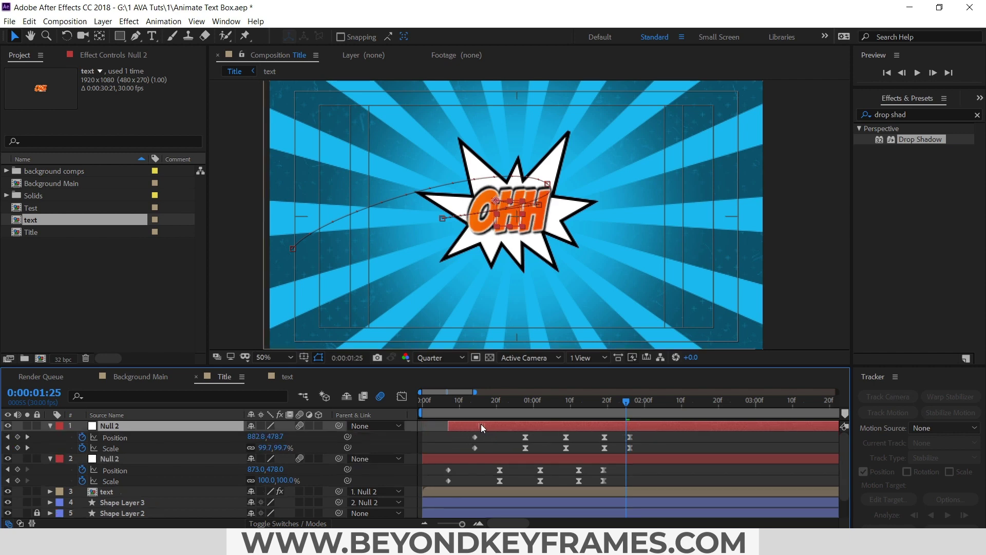
click(451, 406)
key(space)
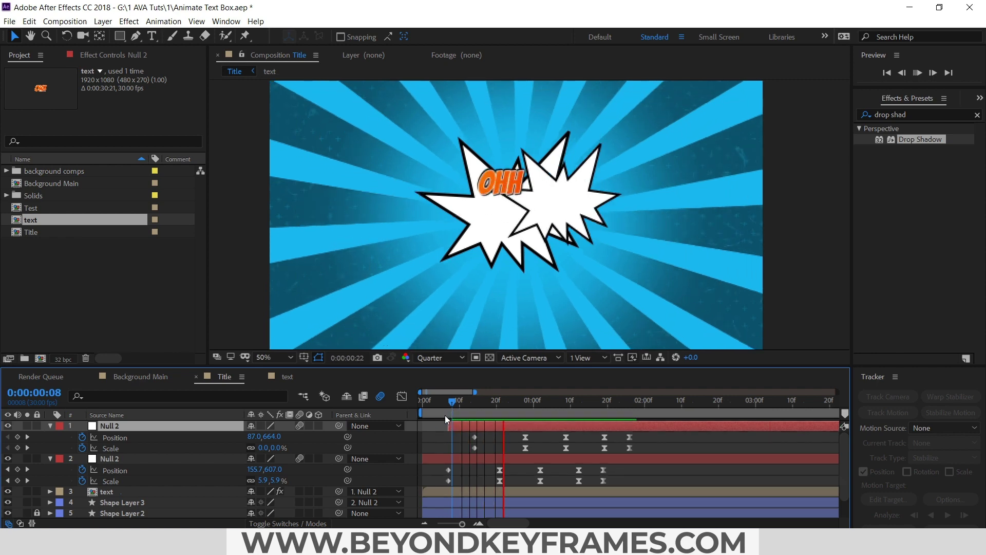
key(space)
Step: Unlock and hide Shape Layer 2, then preview the animation from the first frame
scroll(103, 497, down, 1)
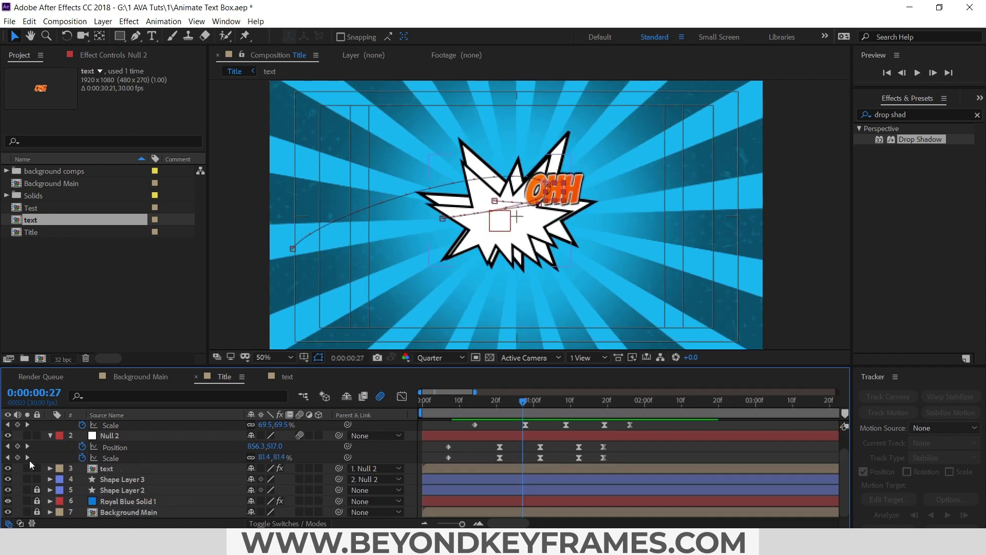
click(37, 490)
click(7, 490)
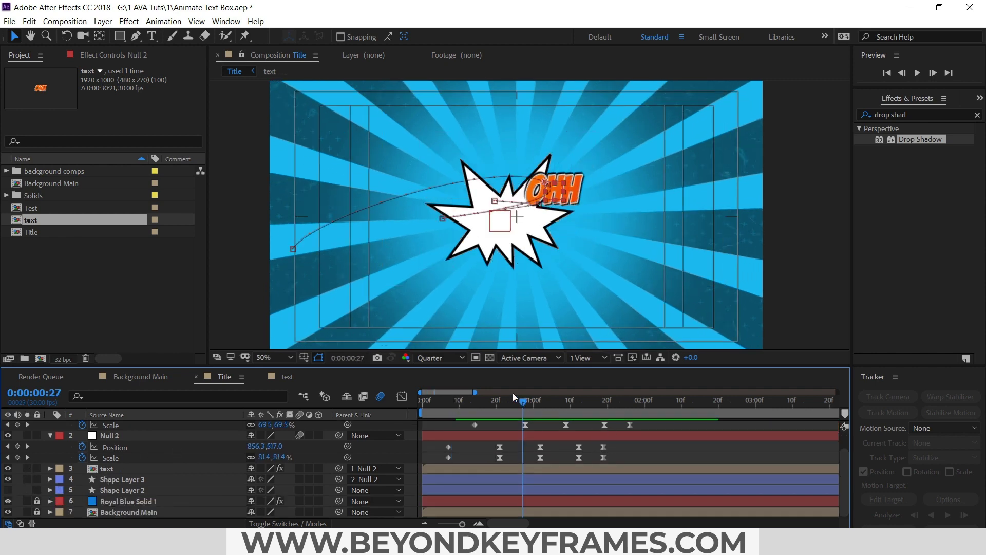
click(456, 401)
key(Home)
key(space)
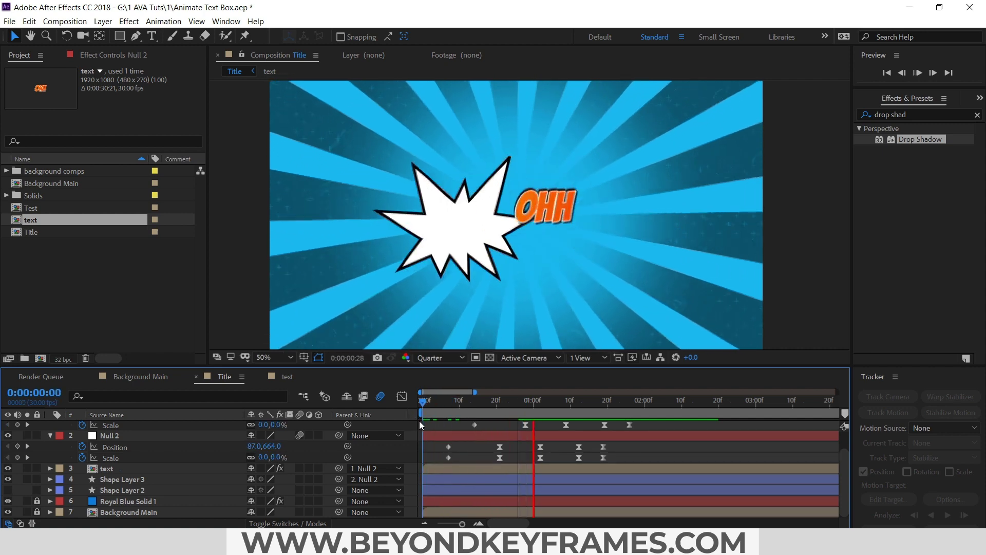
key(space)
Step: Shift the Null 2 copy earlier so its layer starts at about frame 4, and preview the timing
scroll(458, 439, up, 1)
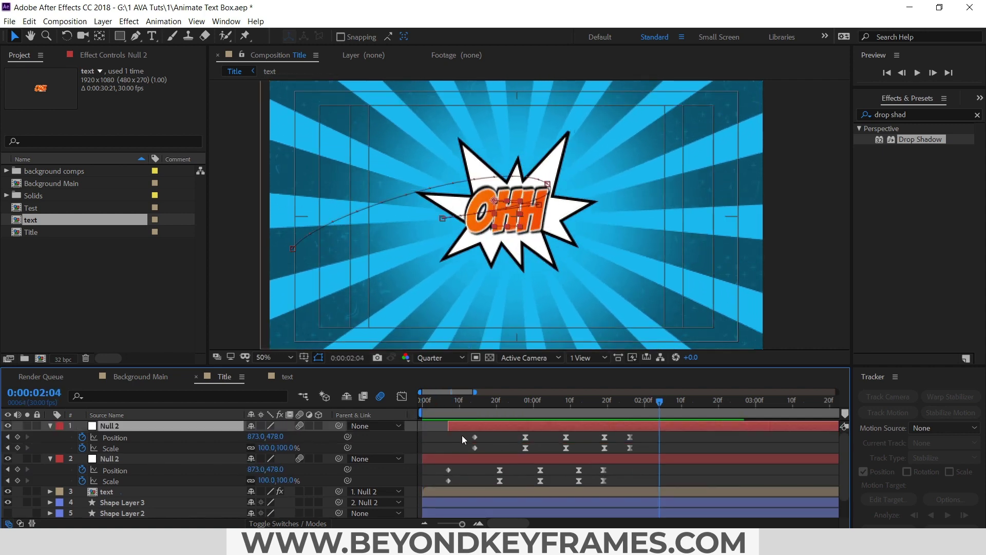
scroll(453, 439, up, 3)
scroll(491, 427, down, 4)
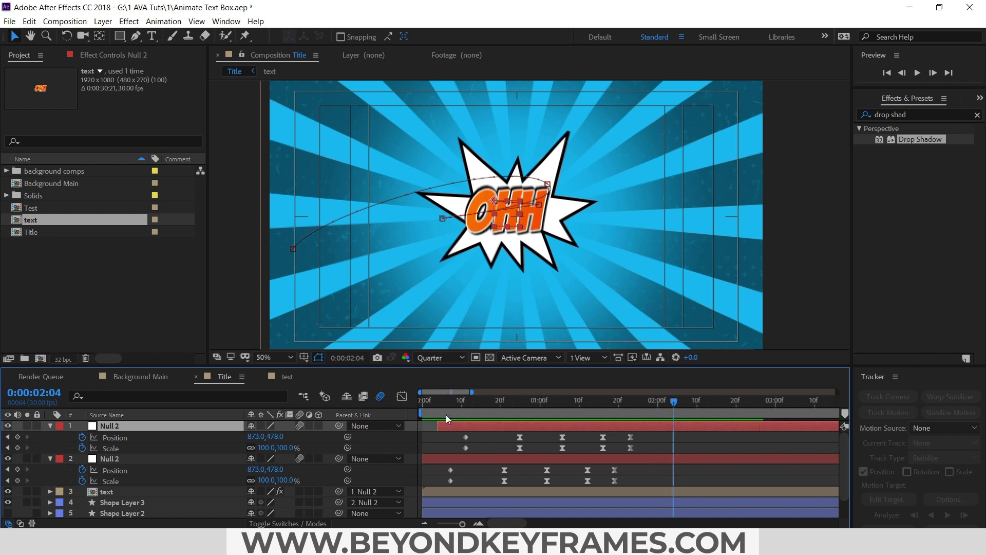
click(442, 408)
key(space)
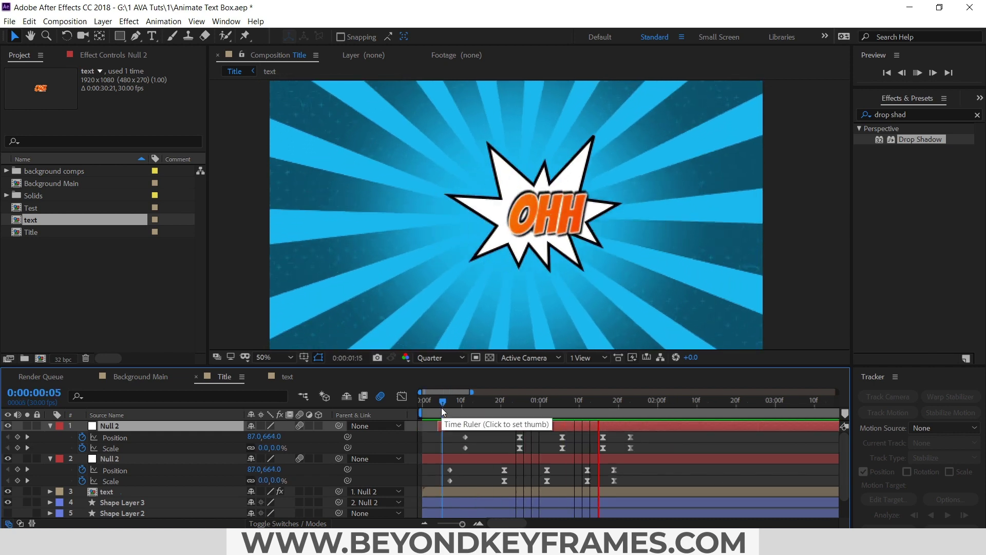
click(508, 438)
click(449, 411)
key(space)
key(space)
Step: Compress the eased keyframes of both nulls, ending the copy's at about 1:16 and the original's at about 1:12
drag(643, 439, 484, 449)
drag(634, 451, 501, 481)
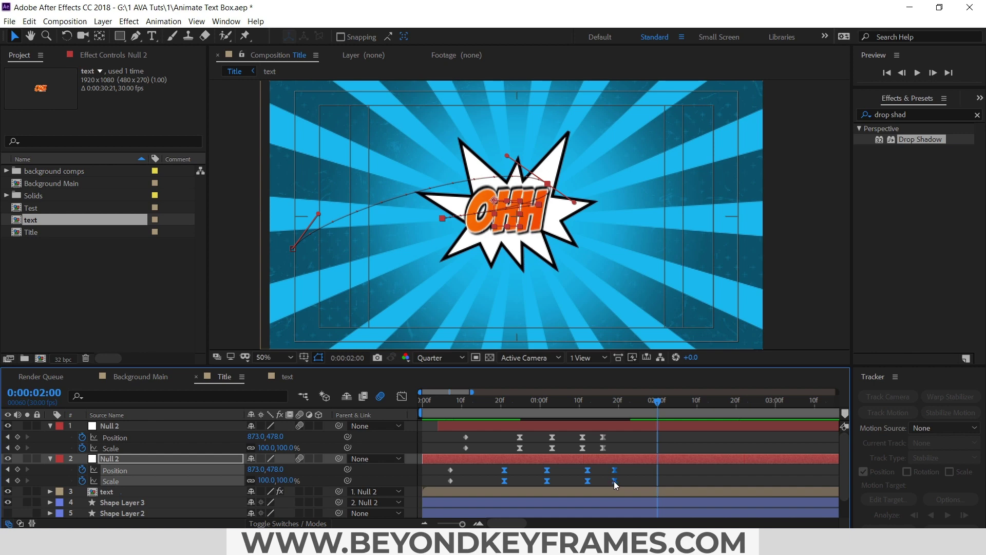
drag(614, 481, 588, 482)
key(ctrl+z)
Step: Play back the title animation repeatedly to check the timing of the burst and the OHH text
click(454, 408)
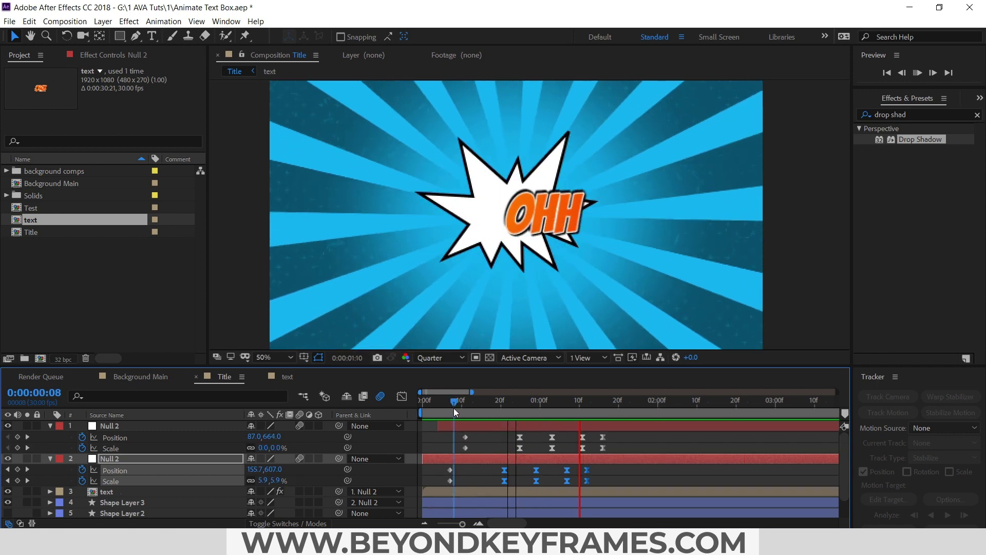
key(alt+space)
click(451, 406)
key(space)
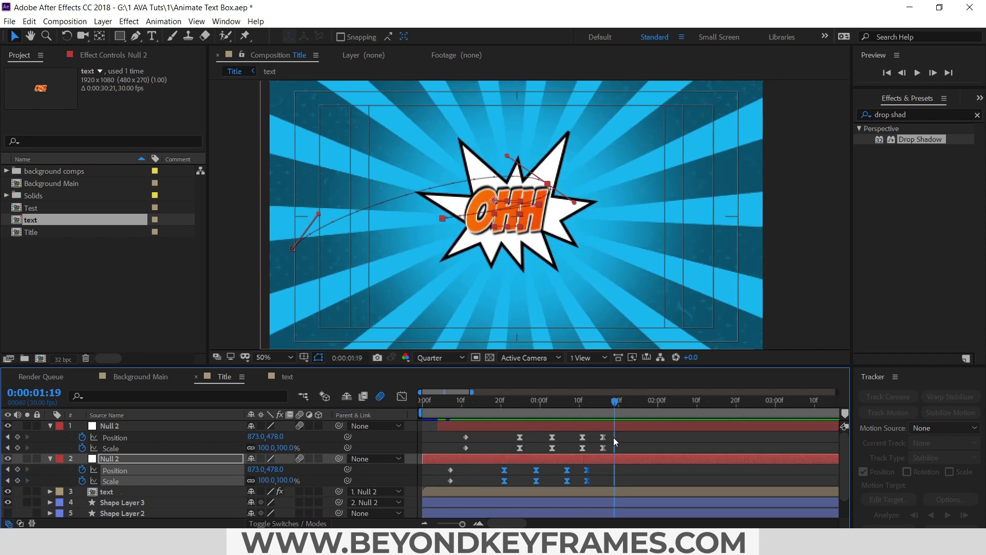
click(437, 411)
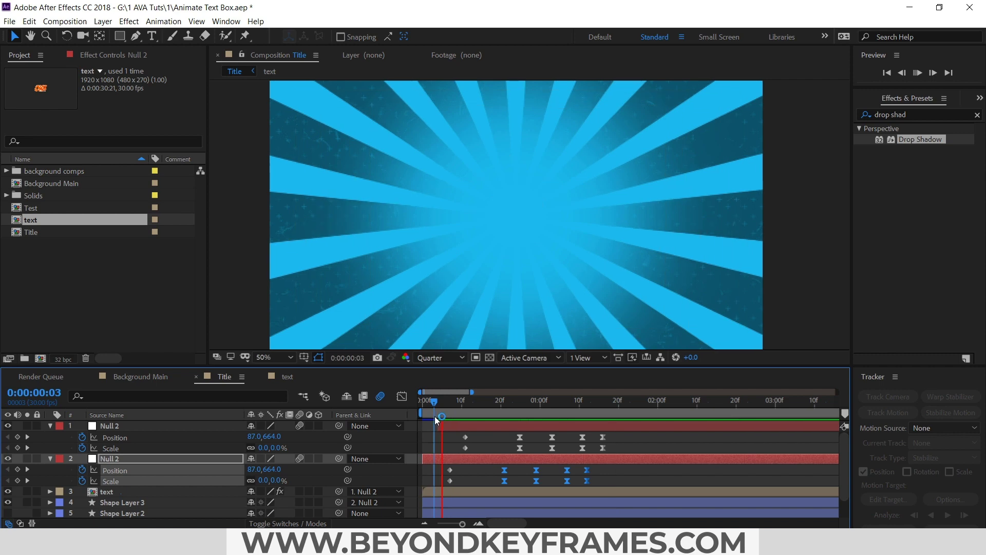
key(space)
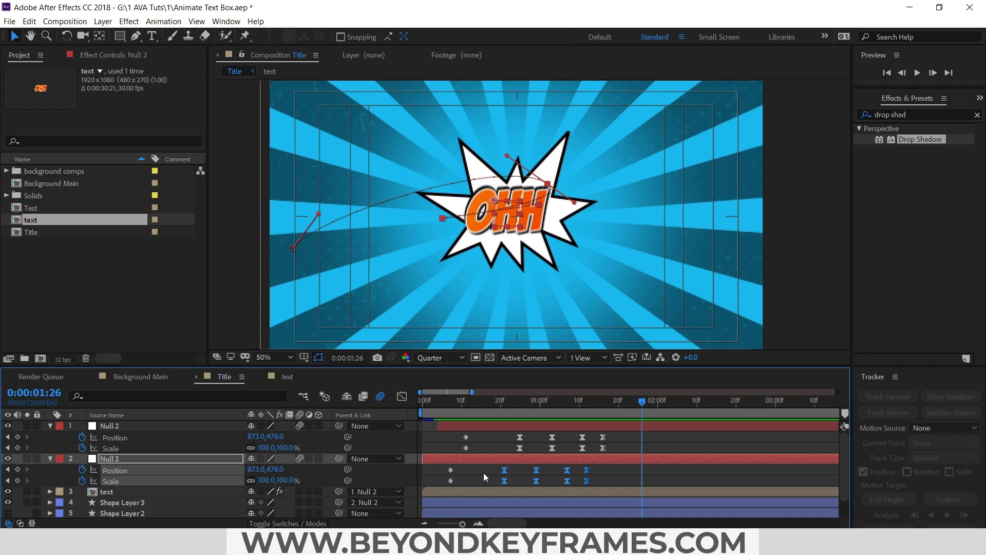
click(446, 440)
click(427, 406)
key(space)
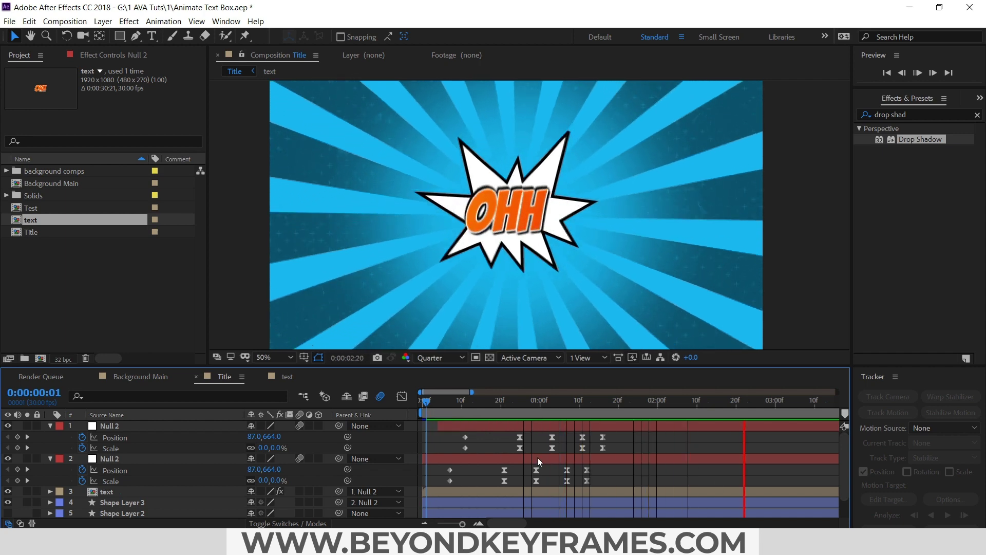
key(space)
scroll(538, 472, down, 6)
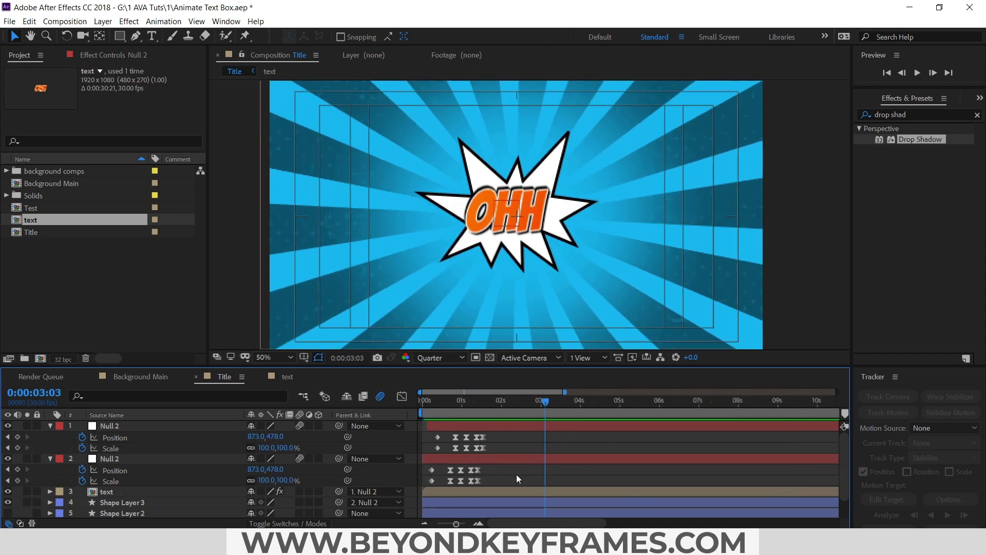